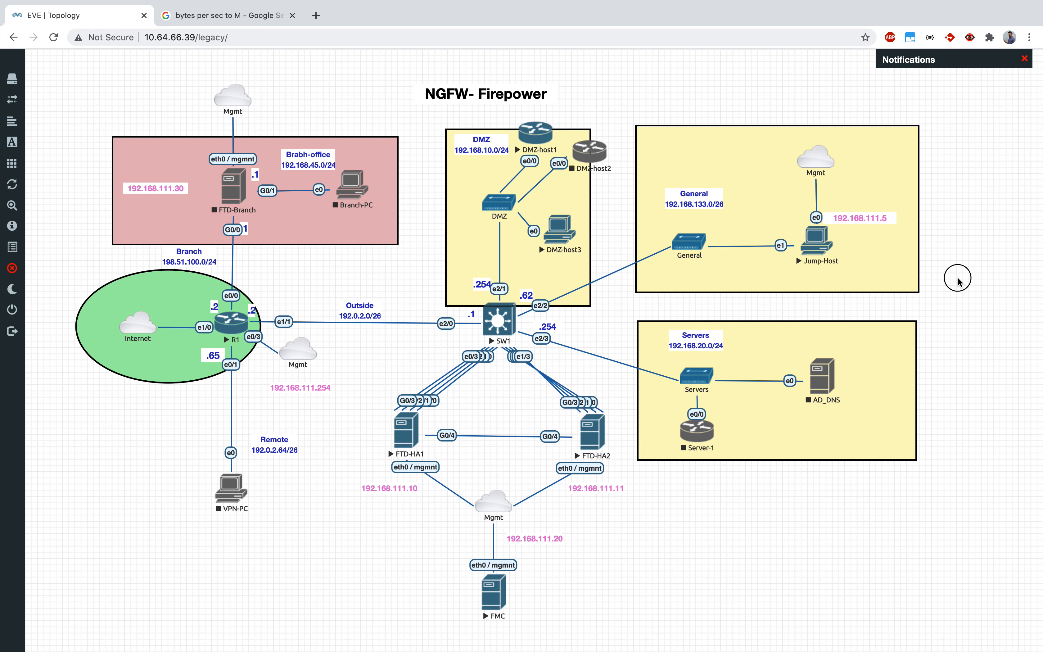
# - Switch to the Jump-Firepower desktop and name the new QoS rule "Web Access Limits"
pyautogui.hotkey('ctrl', 'Up')
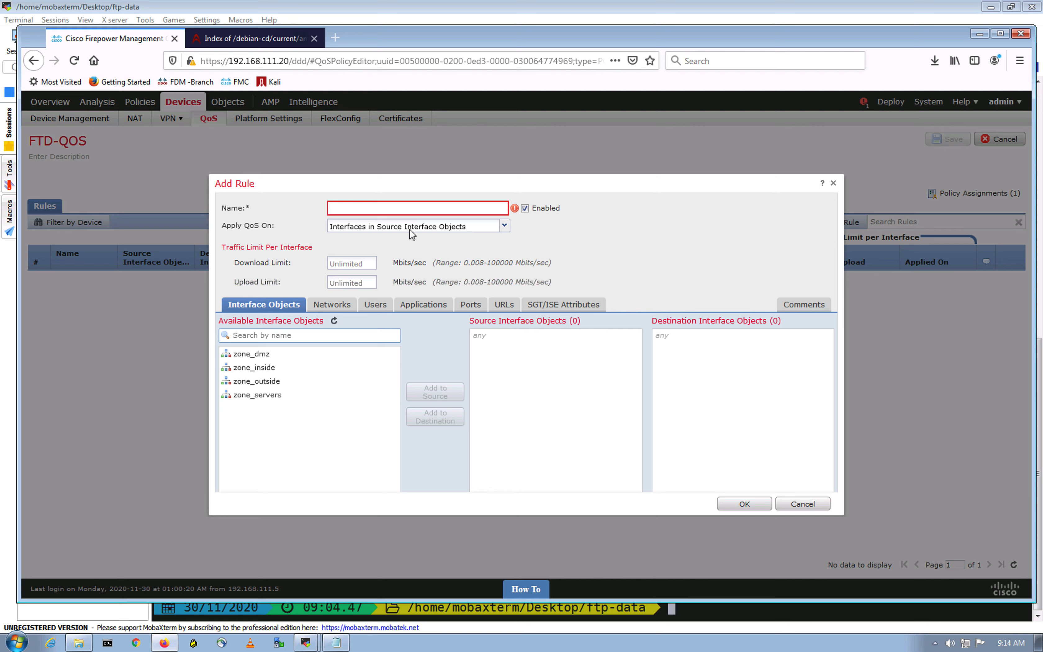
pyautogui.click(417, 204)
pyautogui.write('Web Access Limits')
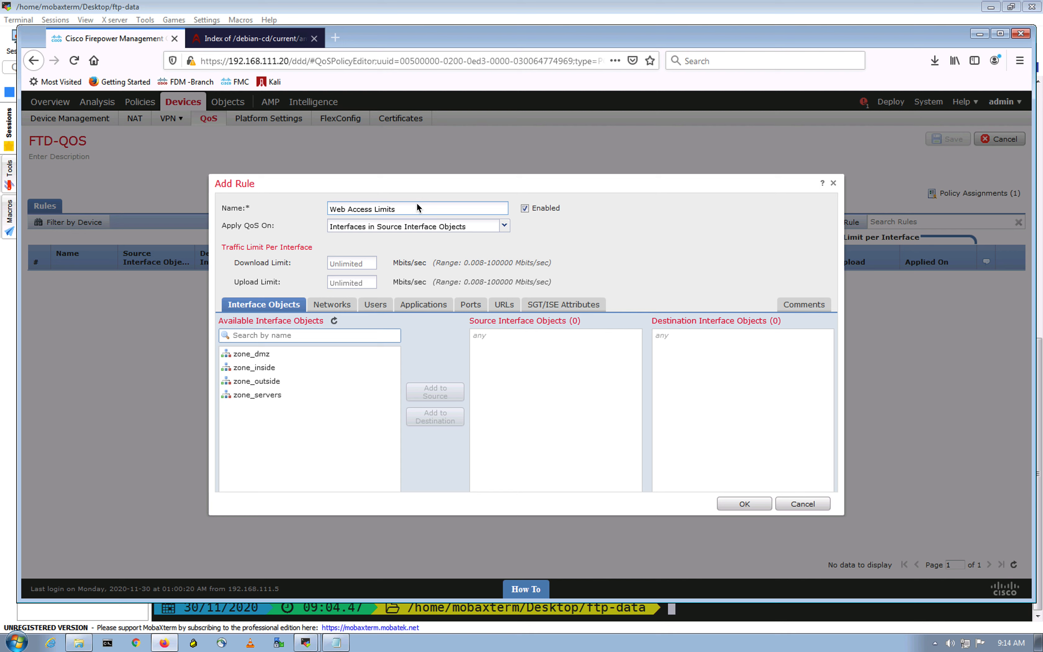
# - Apply the rule's QoS on Interfaces in Destination Interface Objects
pyautogui.click(639, 232)
pyautogui.moveTo(250, 224); pyautogui.dragTo(231, 225)
pyautogui.click(263, 230)
pyautogui.click(504, 227)
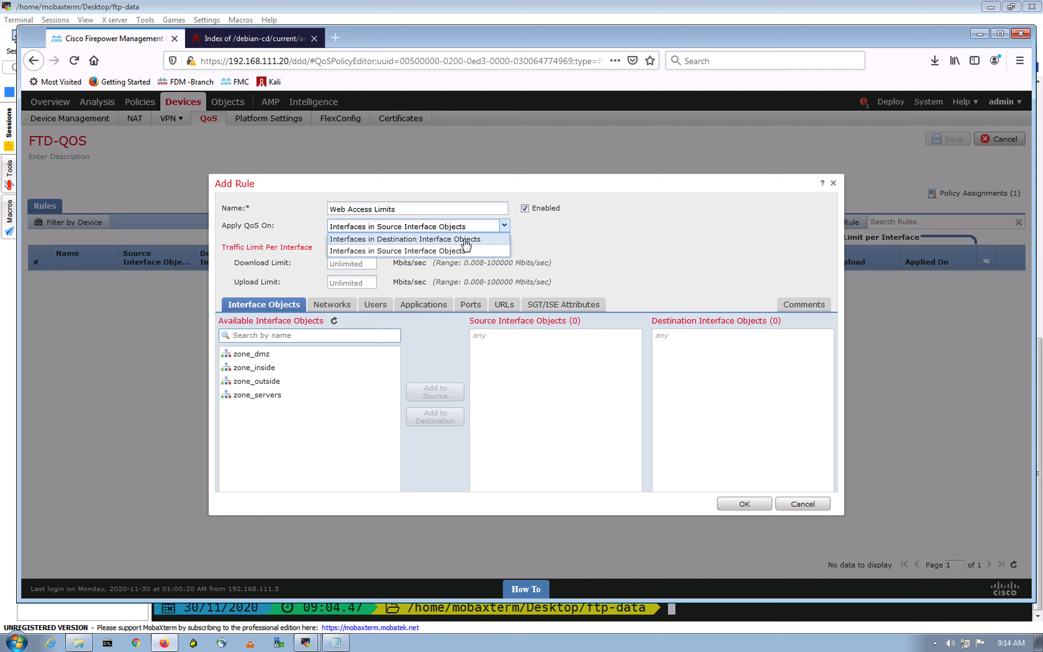
pyautogui.click(466, 239)
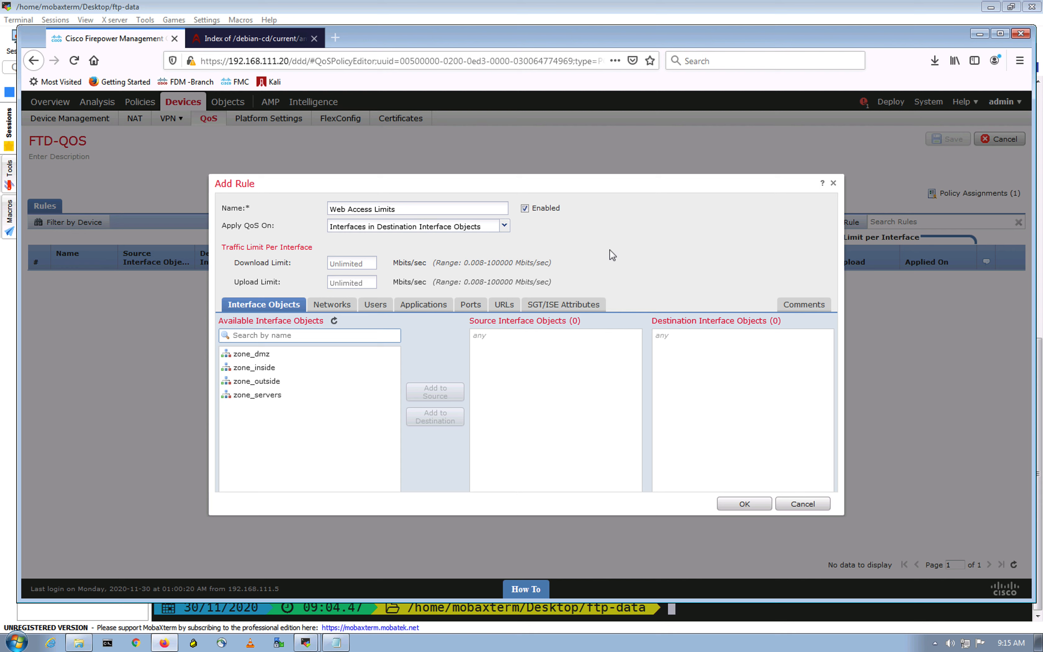
# - Add zone_outside as the rule's destination interface object
pyautogui.click(272, 383)
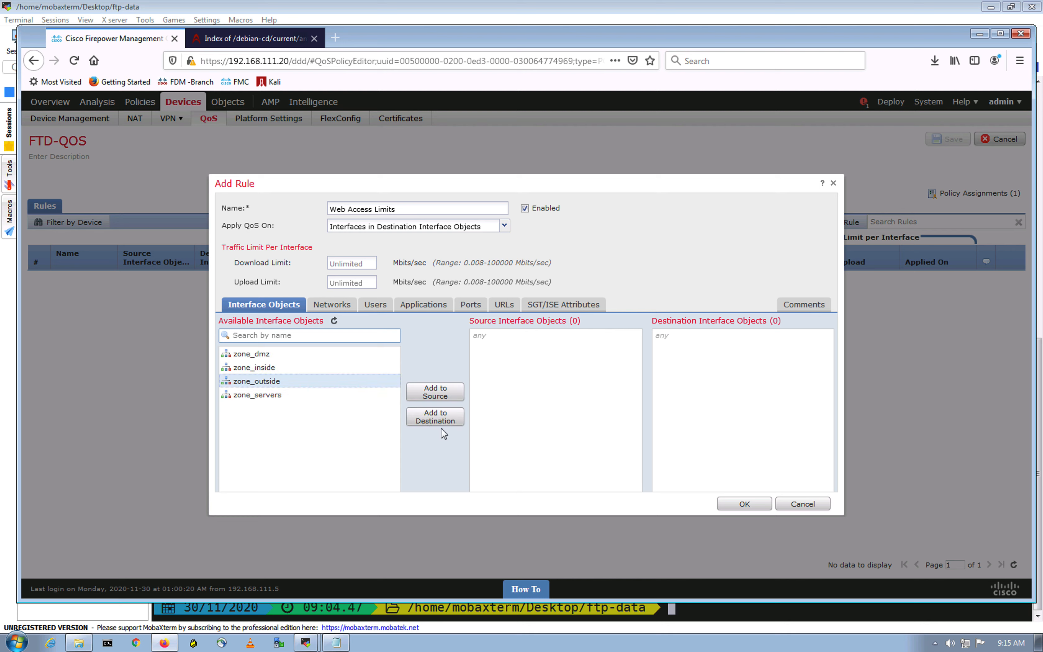
pyautogui.click(439, 420)
pyautogui.click(689, 340)
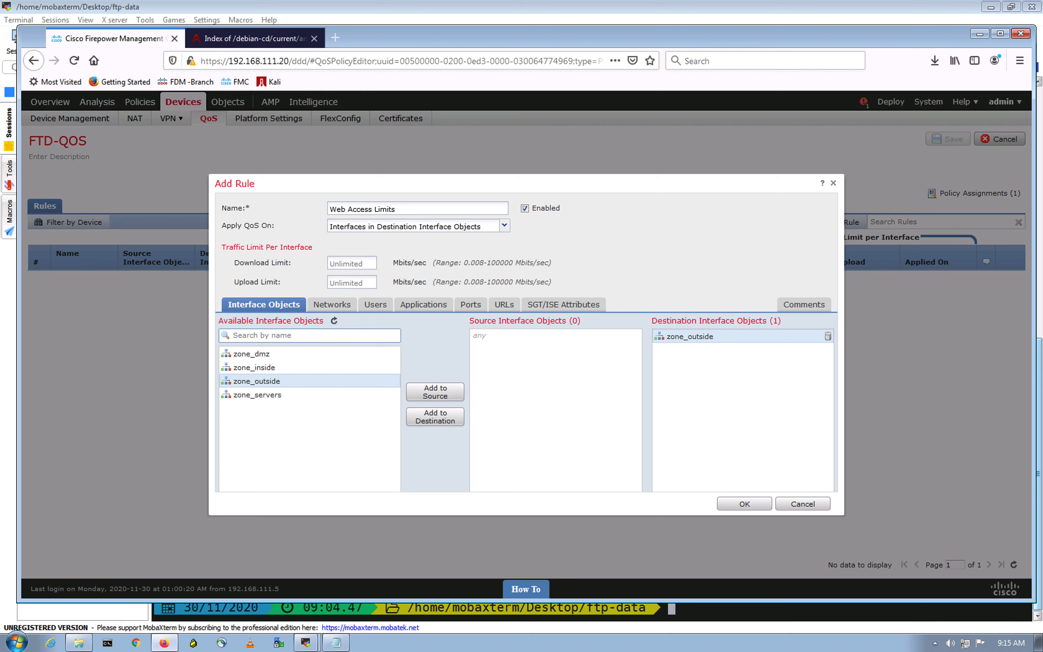
# - Bring up the rule's network conditions and check the General network's subnet in the EVE topology diagram before returning to the rule
pyautogui.click(331, 304)
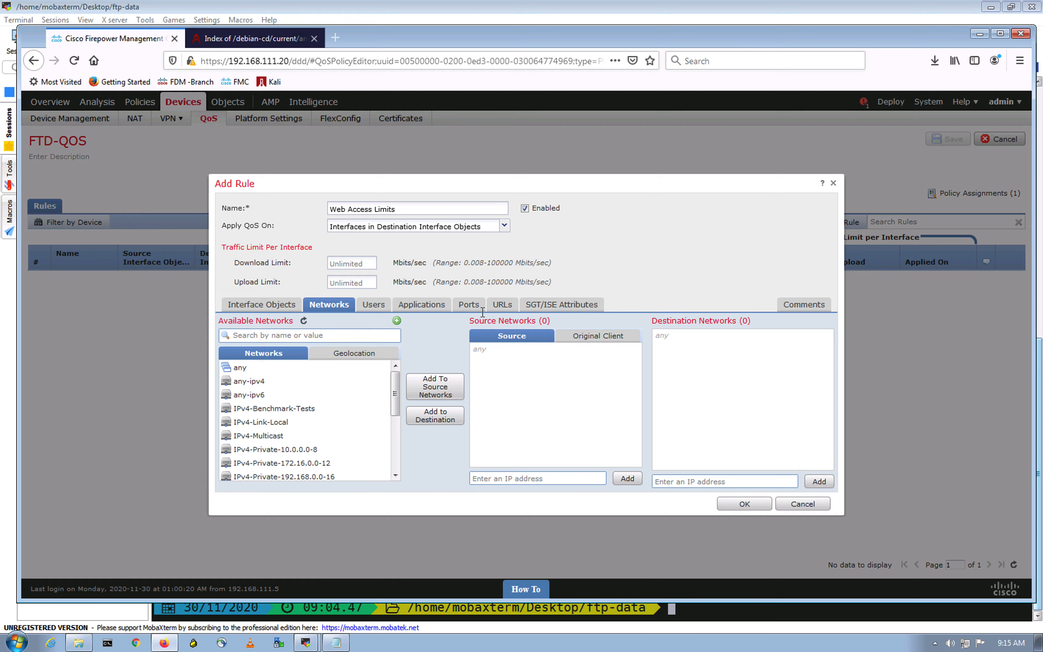
pyautogui.hotkey('ctrl', 'Up')
pyautogui.click(519, 49)
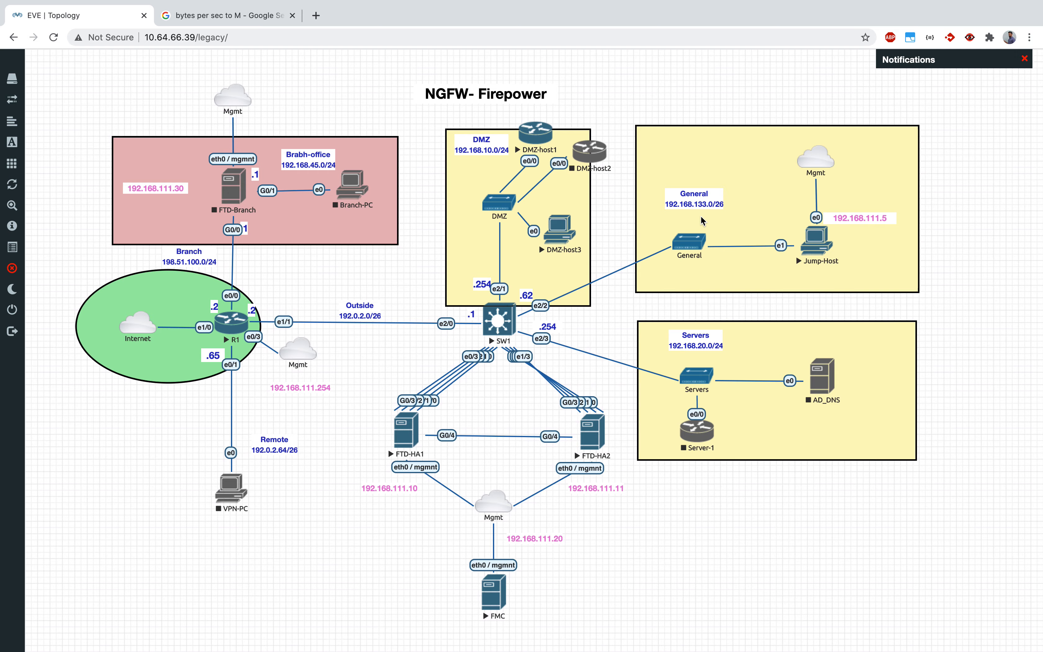
pyautogui.hotkey('ctrl', 'Up')
pyautogui.click(760, 46)
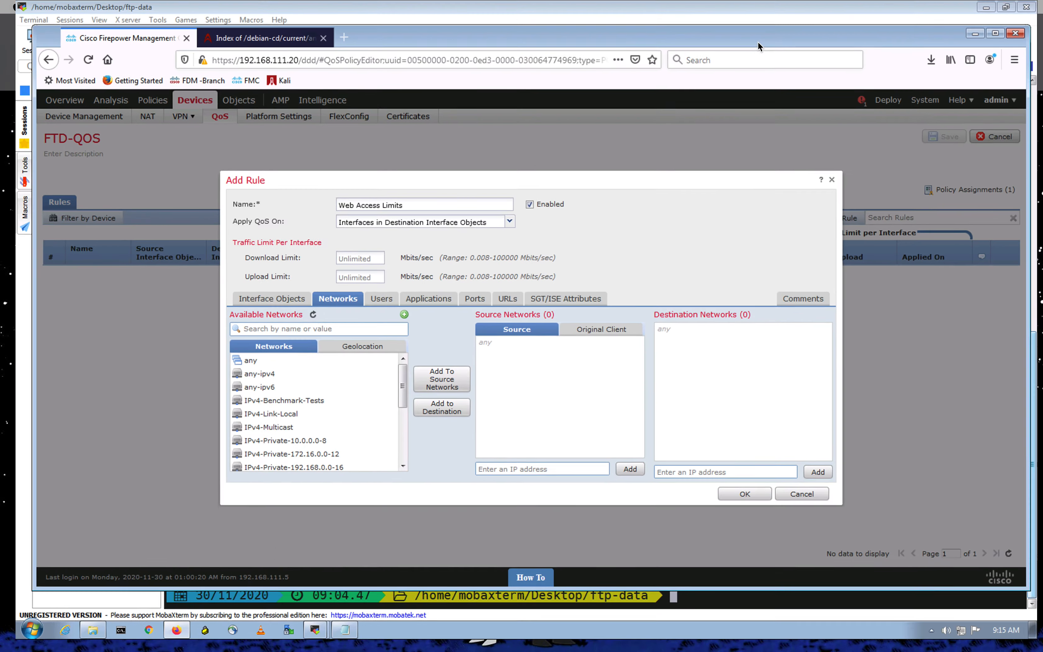
# - Create a new network object from the rule's network conditions and name it general_net
pyautogui.click(298, 340)
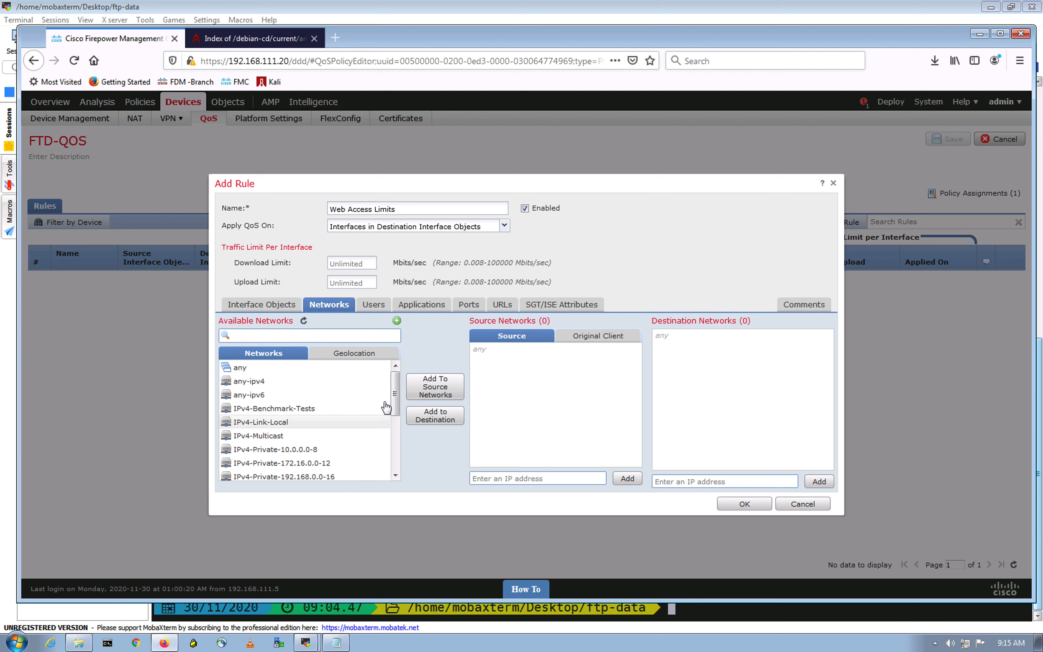
pyautogui.moveTo(394, 394); pyautogui.dragTo(400, 366)
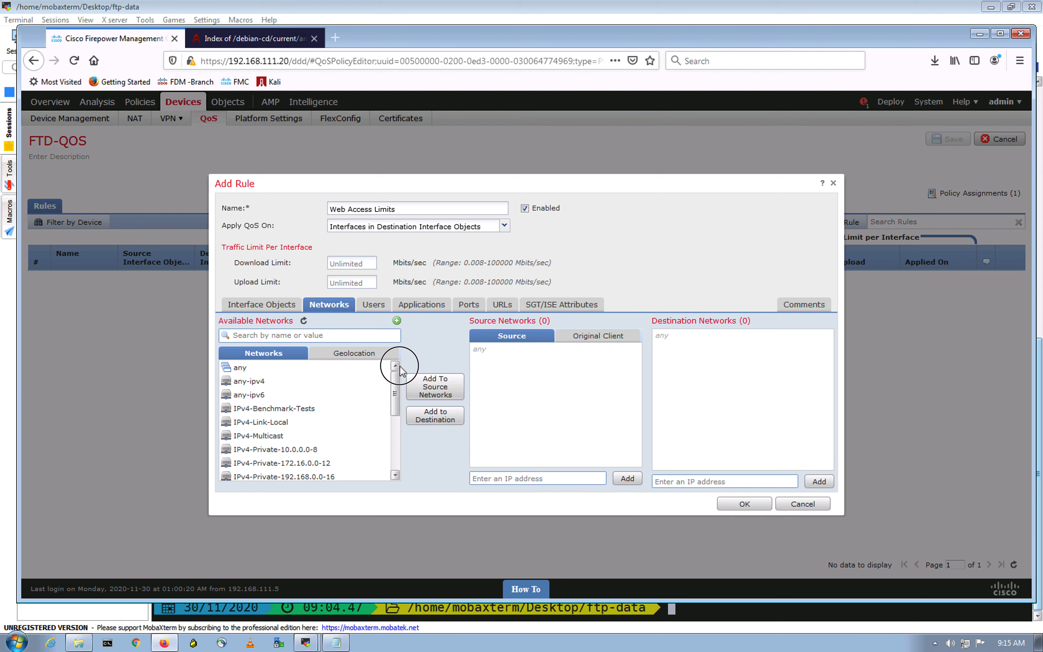
pyautogui.click(396, 321)
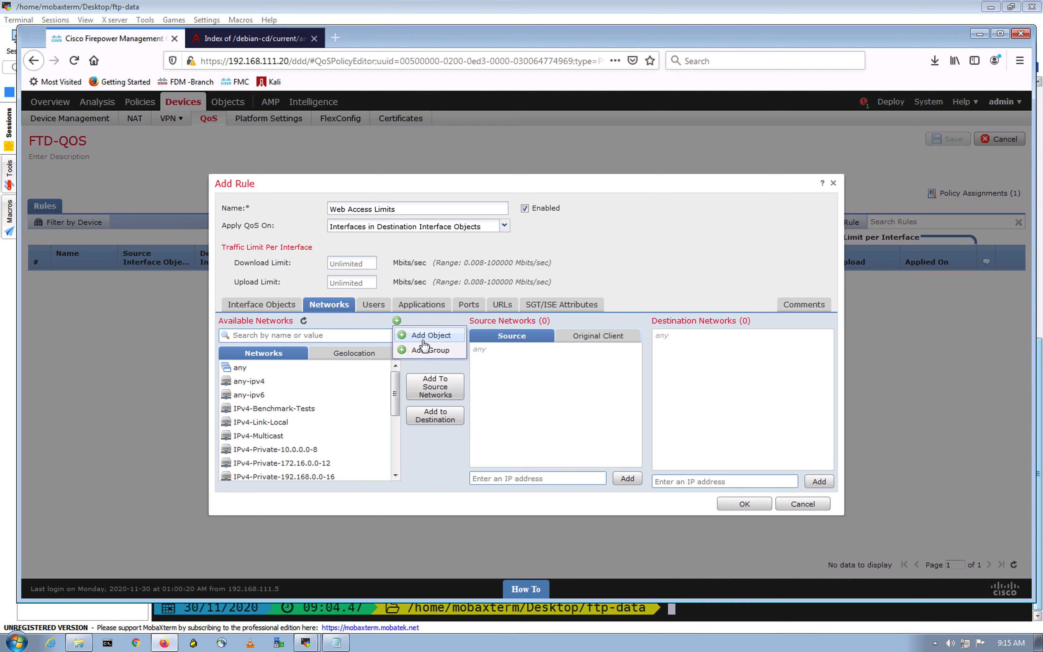
pyautogui.click(435, 337)
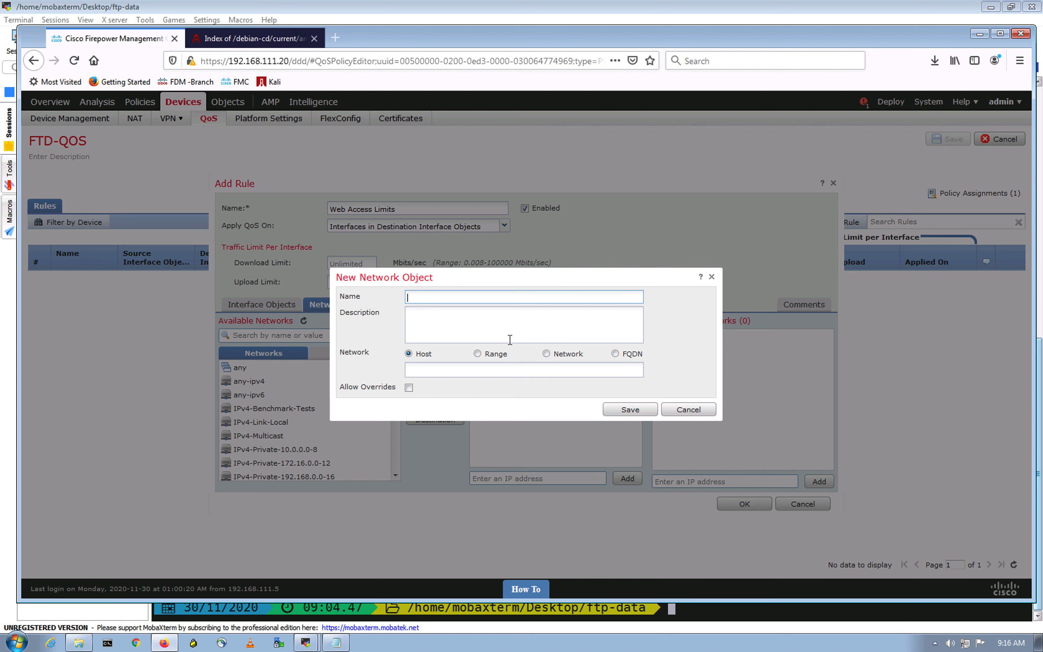
pyautogui.click(448, 296)
pyautogui.write('general_net')
# - Define general_net as a Network object with the address 192.168.133.0/26 and save it
pyautogui.click(440, 370)
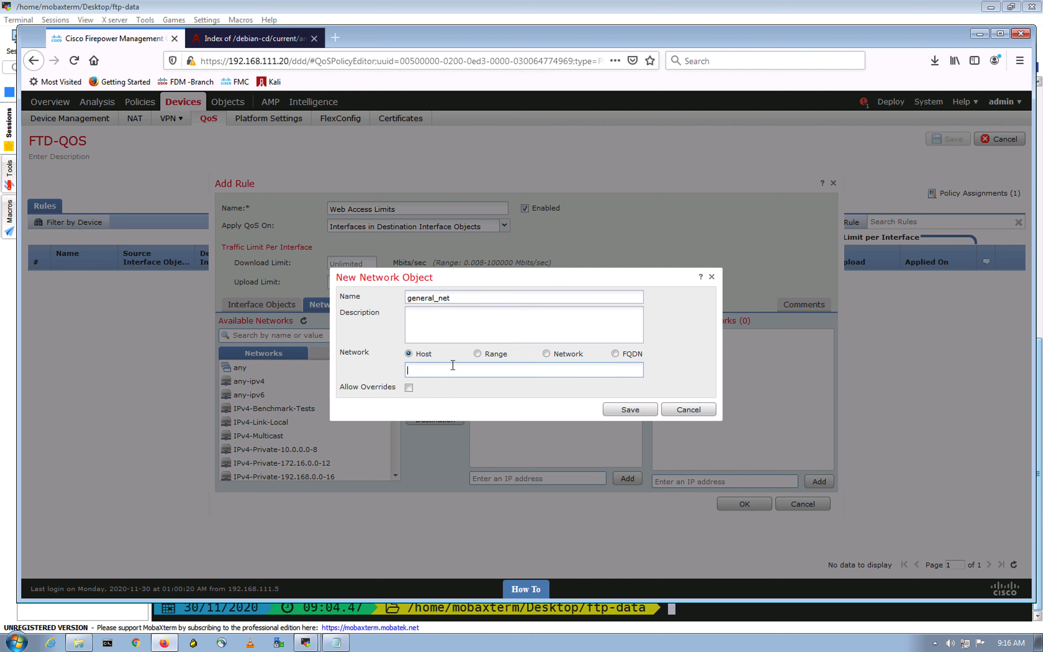
pyautogui.click(566, 357)
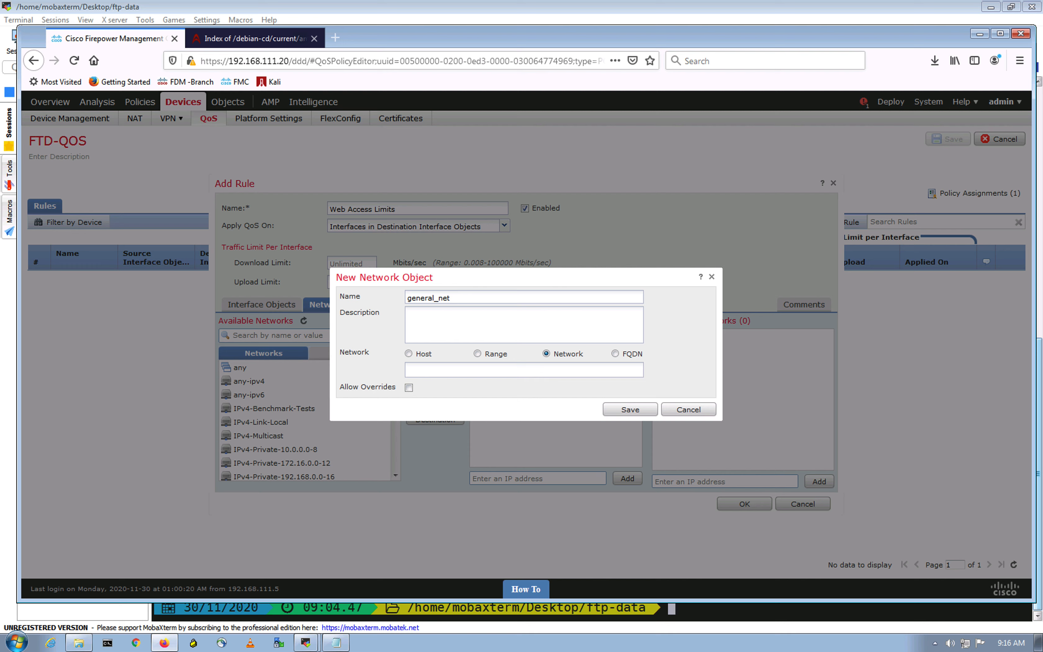
pyautogui.click(459, 373)
pyautogui.write('192.168.133.0/26')
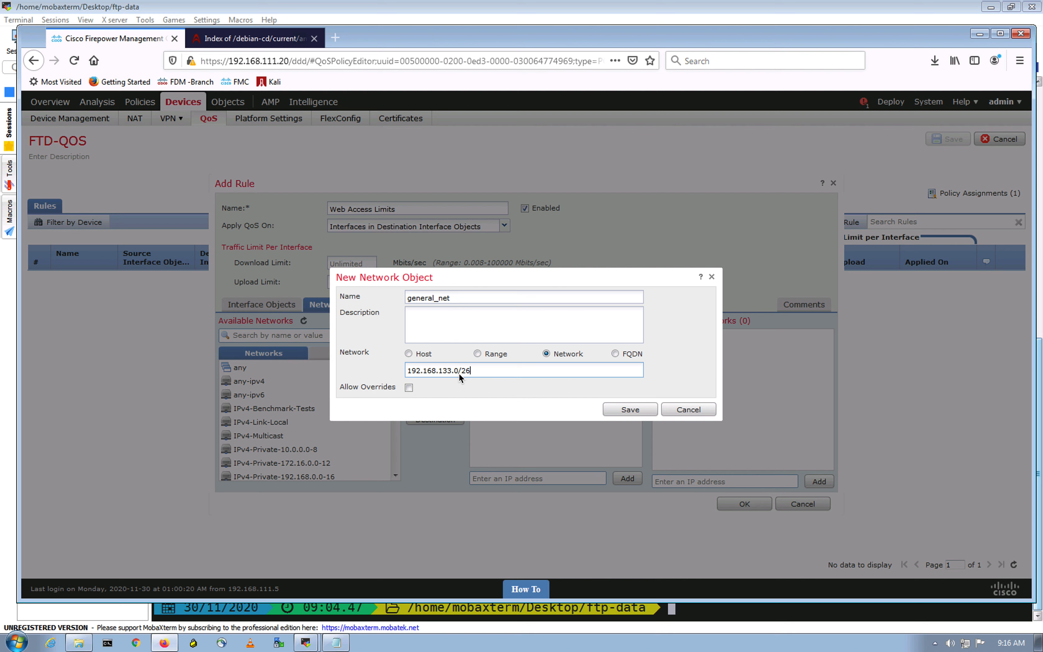
pyautogui.click(481, 413)
pyautogui.click(629, 410)
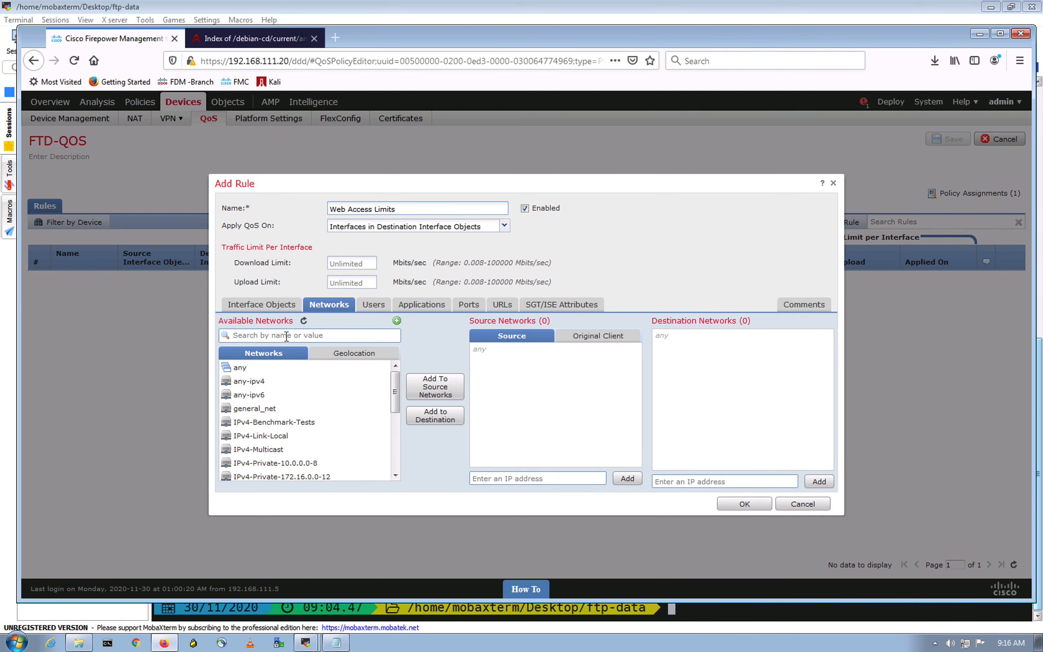
# - Search the available networks for "gener" and add general_net to the rule's source networks
pyautogui.click(286, 336)
pyautogui.write('gener')
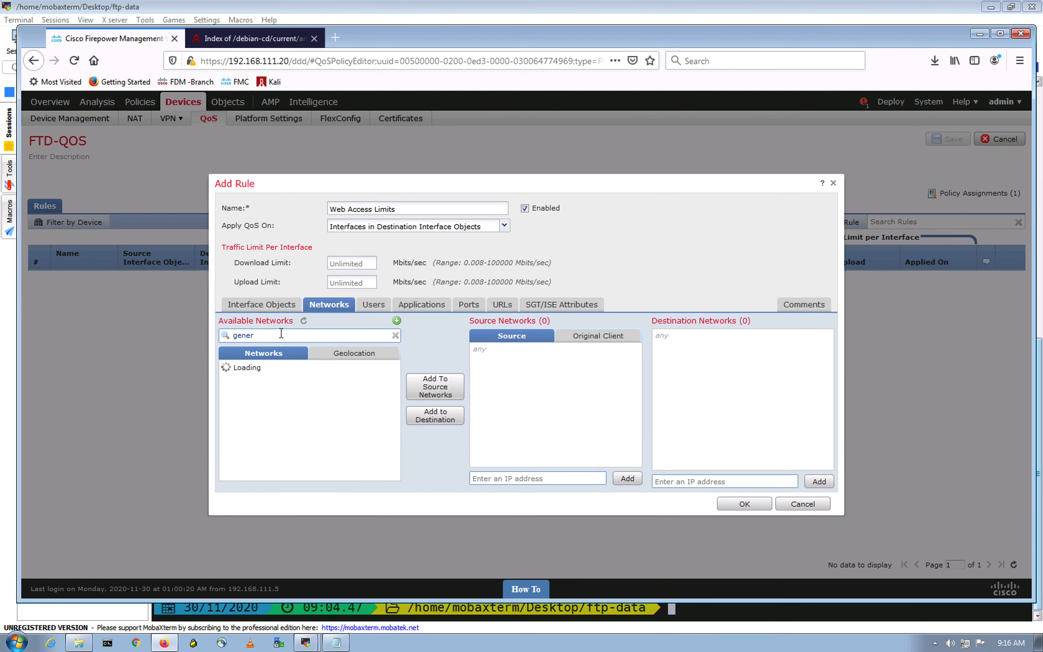
pyautogui.click(255, 368)
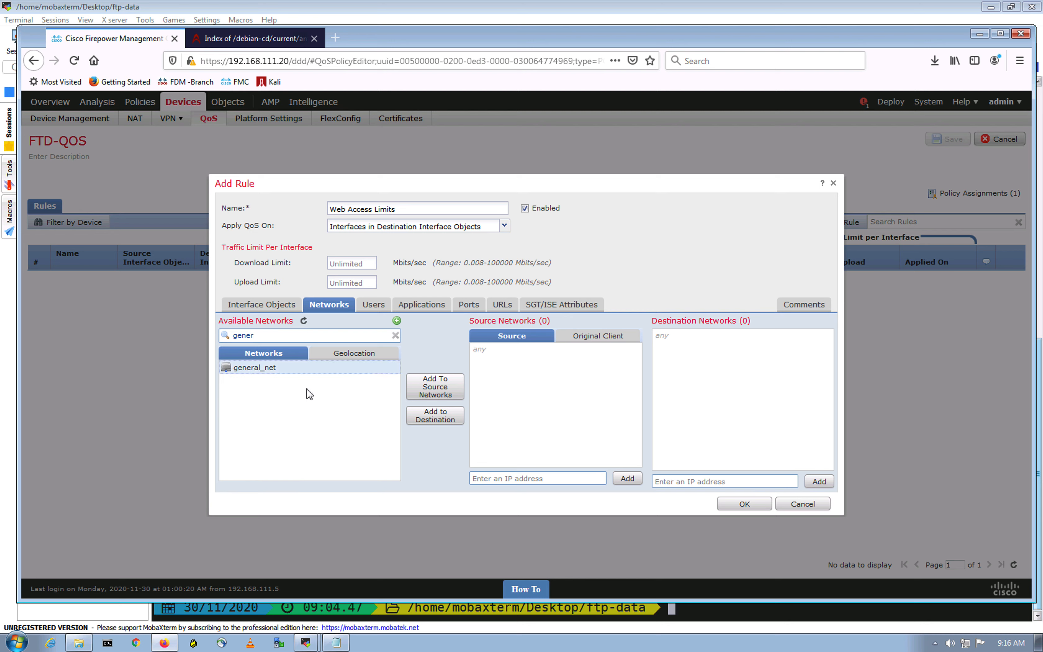
pyautogui.click(437, 387)
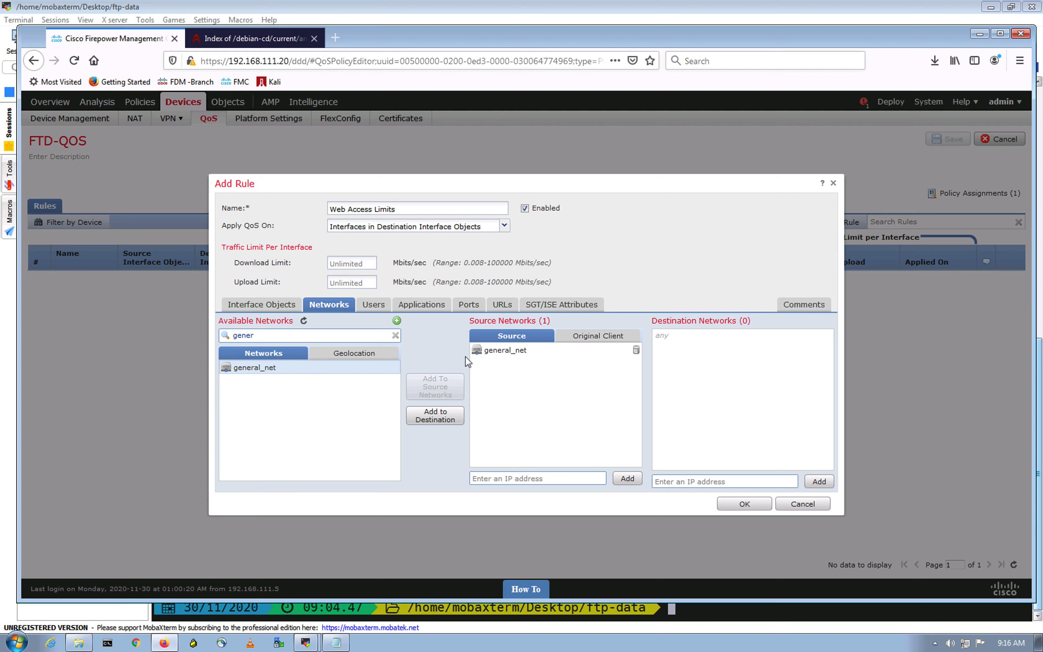
pyautogui.tripleClick(698, 274)
pyautogui.click(663, 276)
# - Add the HTTP and HTTPS port objects to the rule's destination ports
pyautogui.click(464, 308)
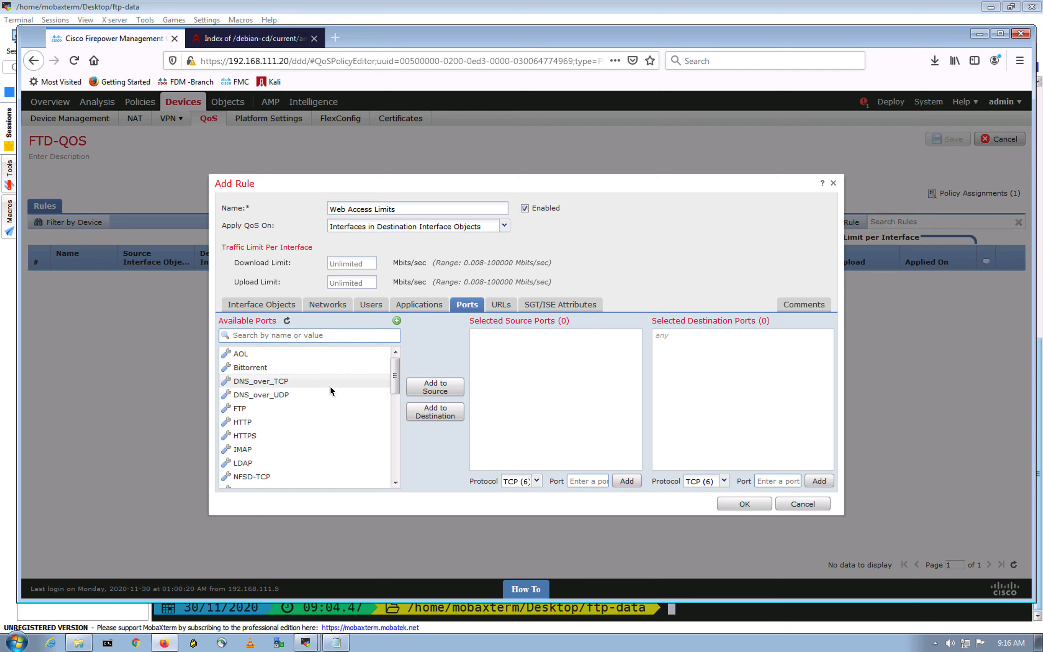
pyautogui.click(277, 421)
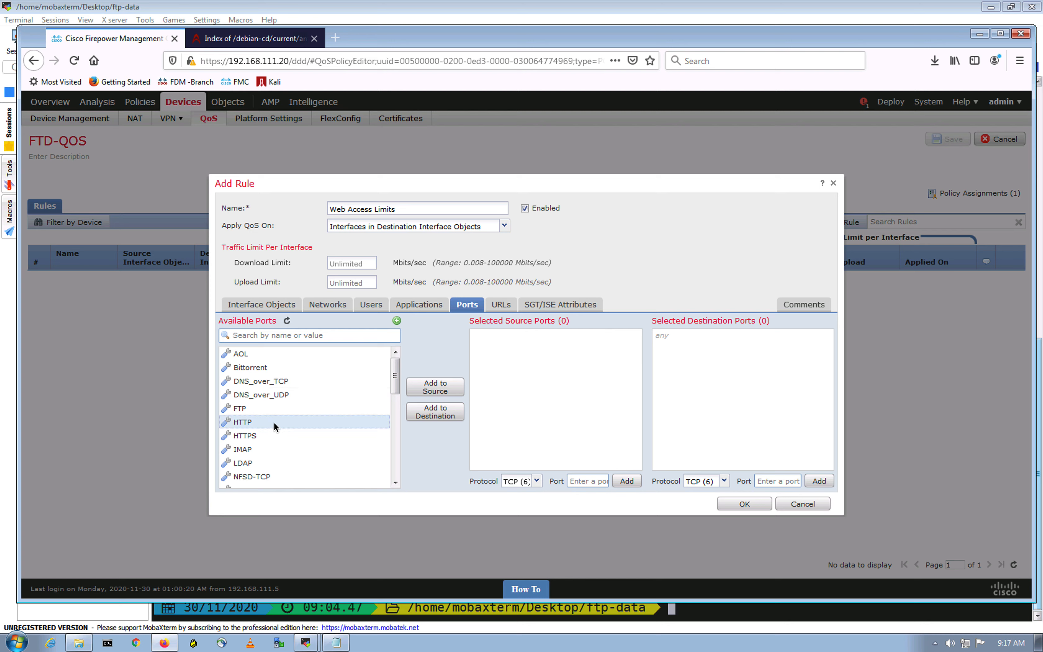
pyautogui.keyDown('ctrl'); pyautogui.click(261, 437); pyautogui.keyUp('ctrl')
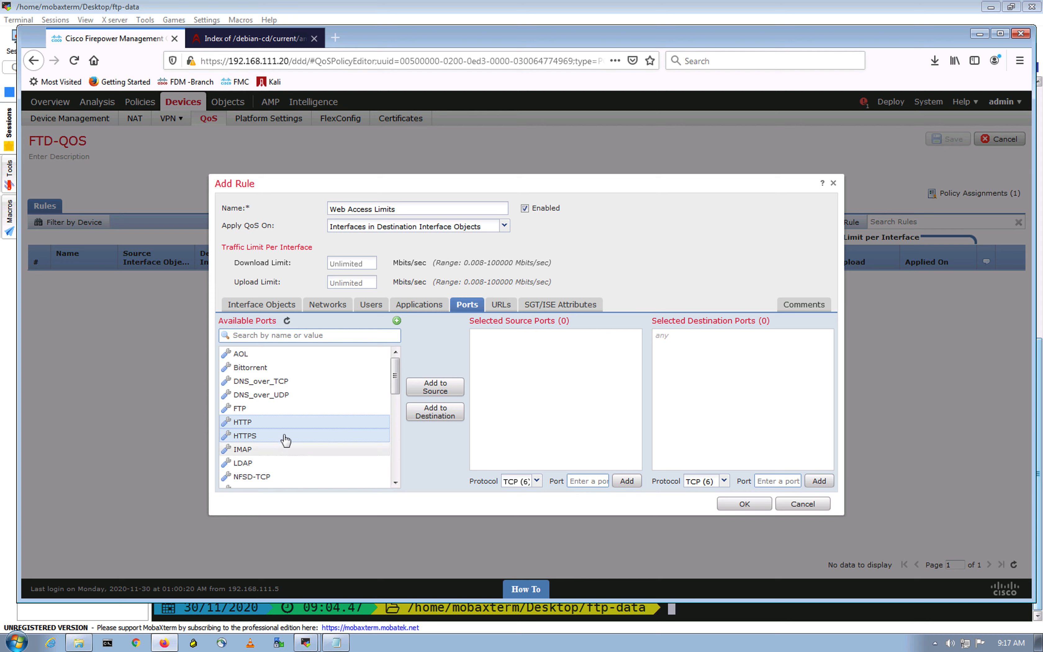
pyautogui.click(437, 415)
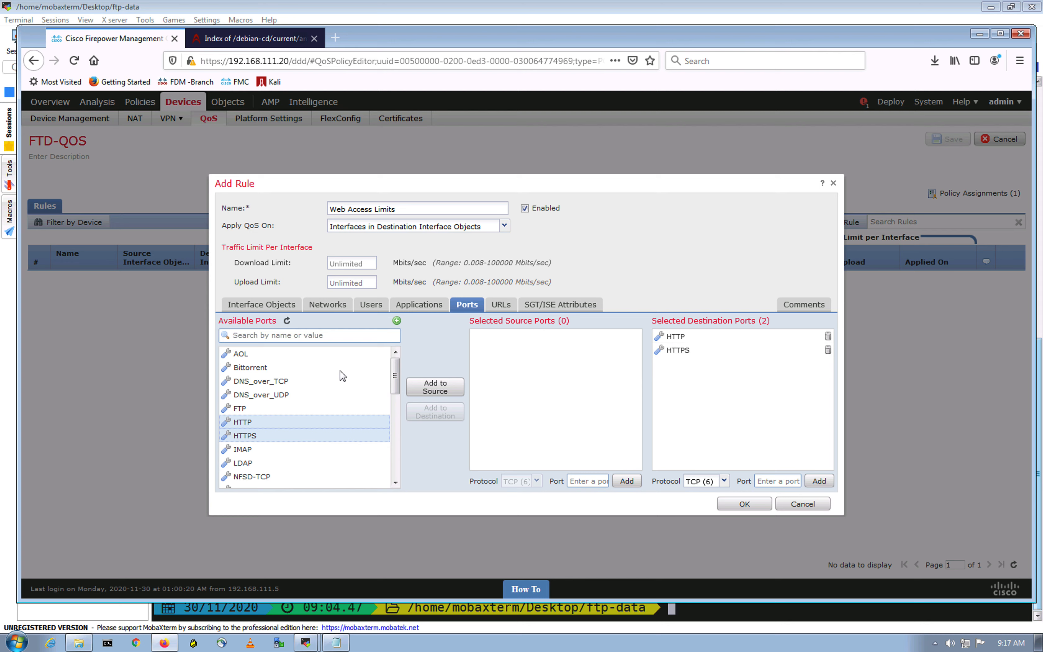
# - Browse the applications available for the rule, then return to its port conditions
pyautogui.click(415, 306)
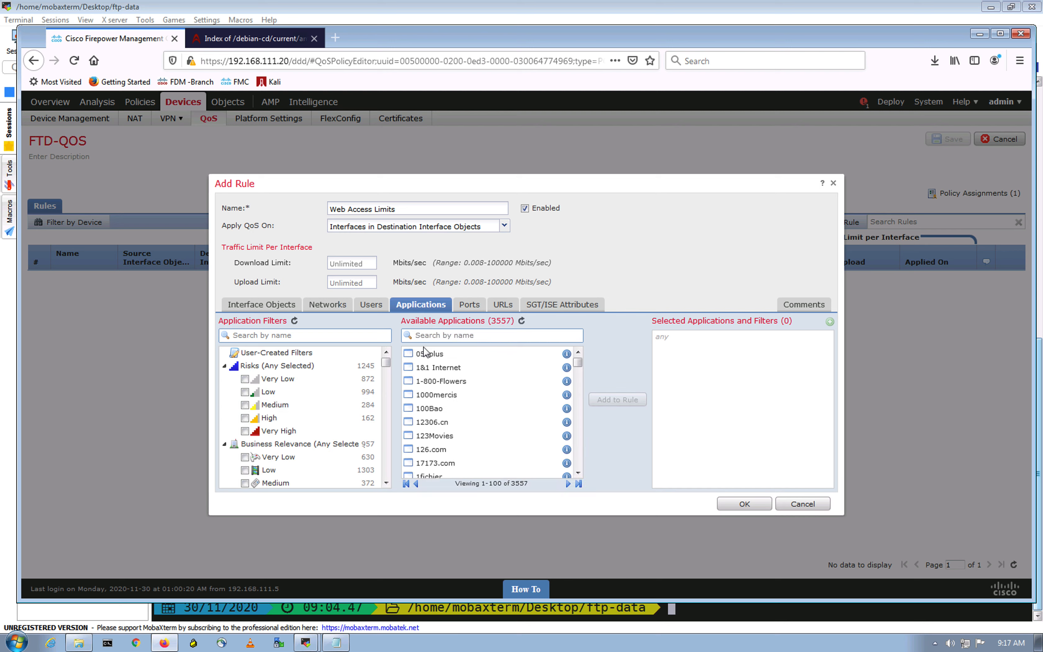
pyautogui.scroll(-15, 511, 415)
pyautogui.scroll(-10, 502, 424)
pyautogui.scroll(-2, 470, 413)
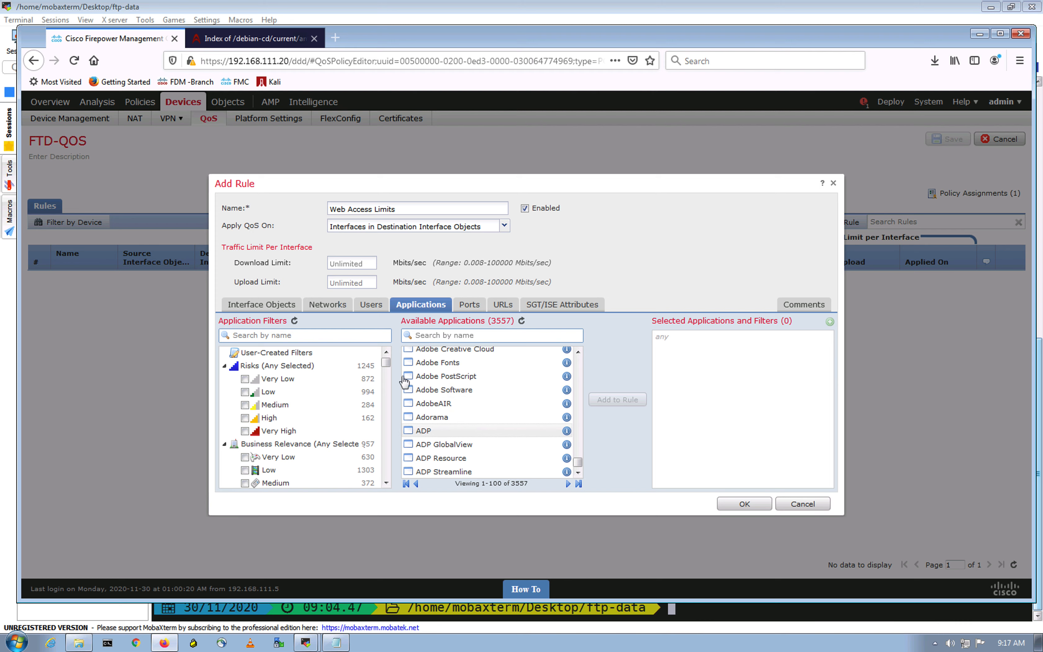
pyautogui.click(468, 305)
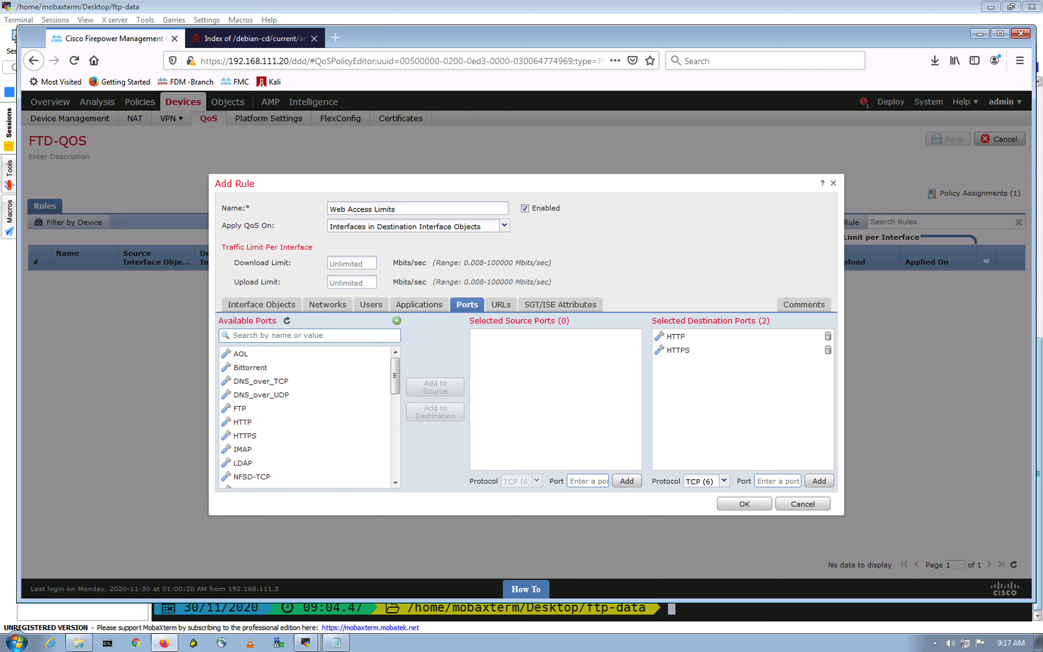
# - Set both the download limit and the upload limit per interface to 0.2 Mbits/sec
pyautogui.click(371, 263)
pyautogui.write('0.')
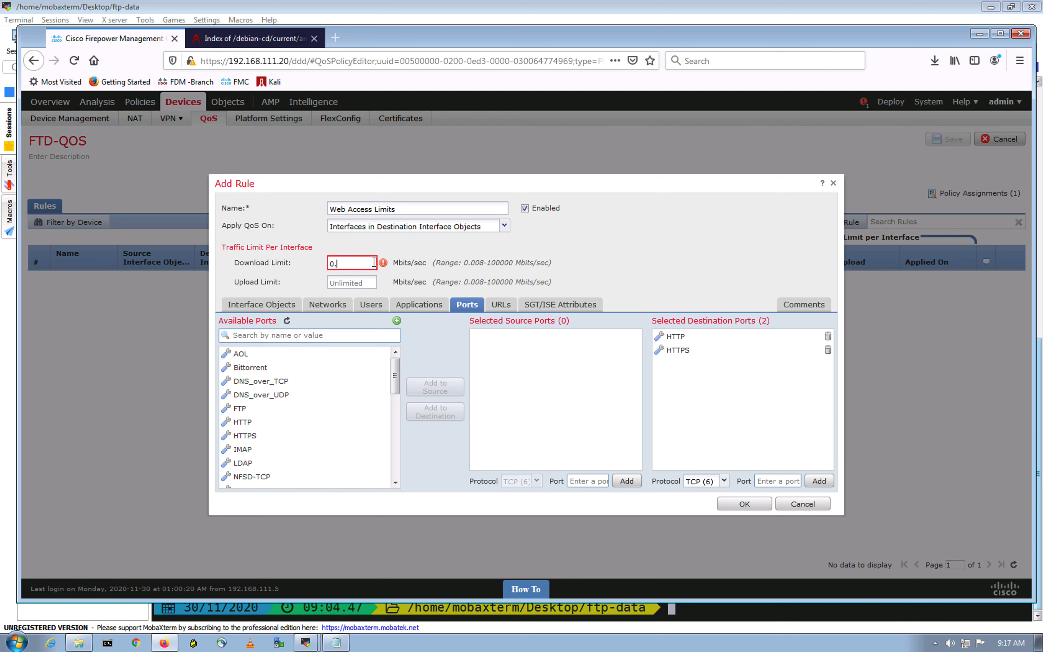
pyautogui.write('2')
pyautogui.click(342, 282)
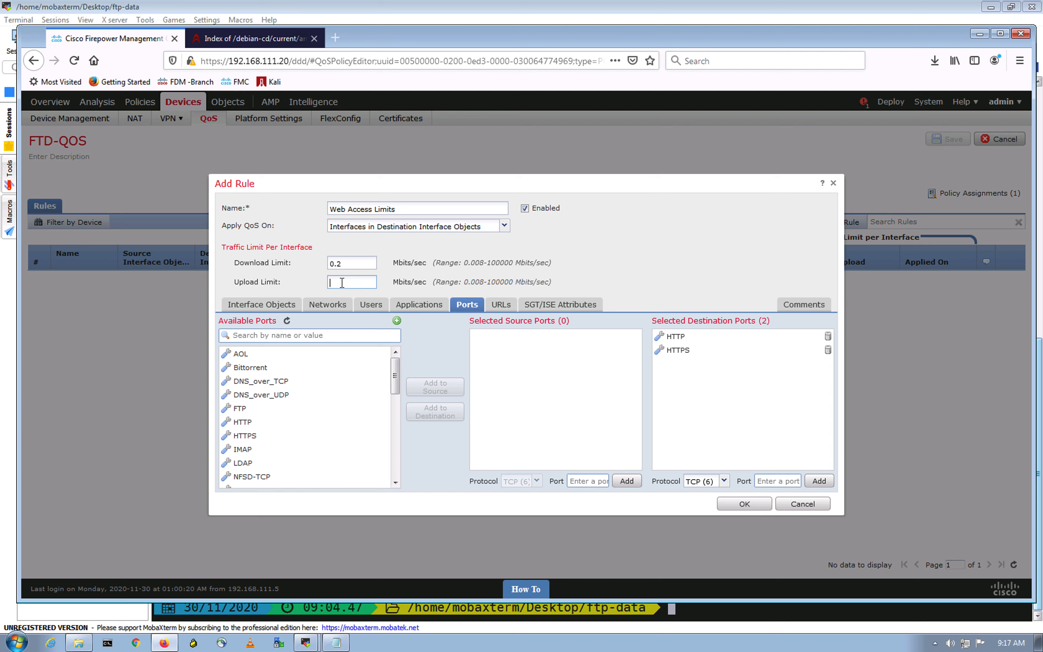
pyautogui.write('0.2')
# - Confirm the Web Access Limits rule and save the FTD-QOS policy
pyautogui.click(589, 257)
pyautogui.moveTo(464, 263); pyautogui.dragTo(440, 282)
pyautogui.click(603, 264)
pyautogui.click(728, 254)
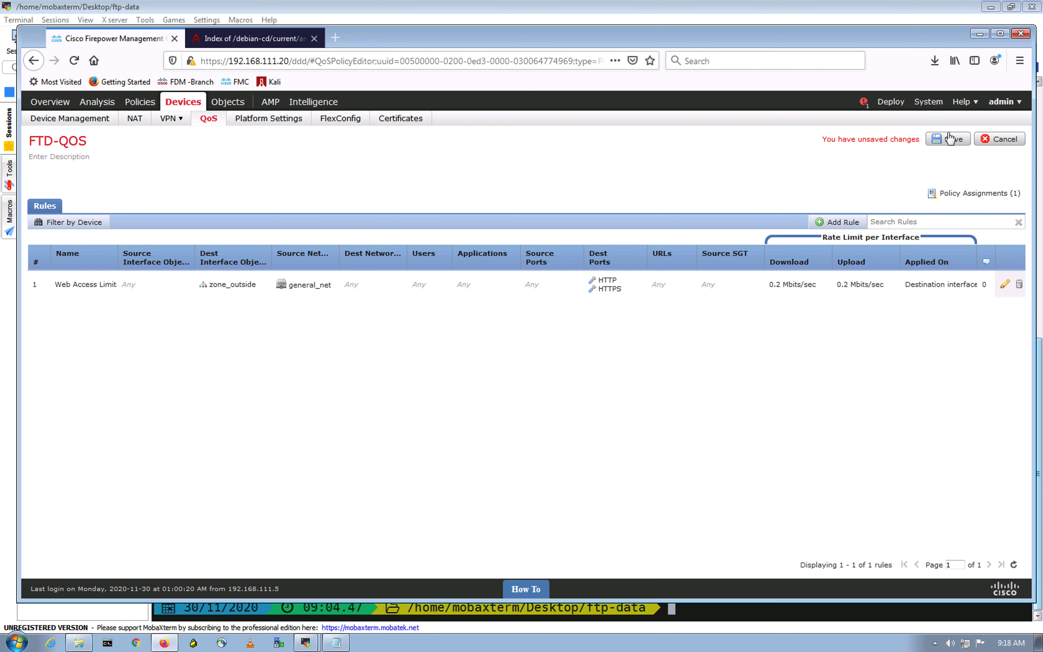
pyautogui.click(950, 137)
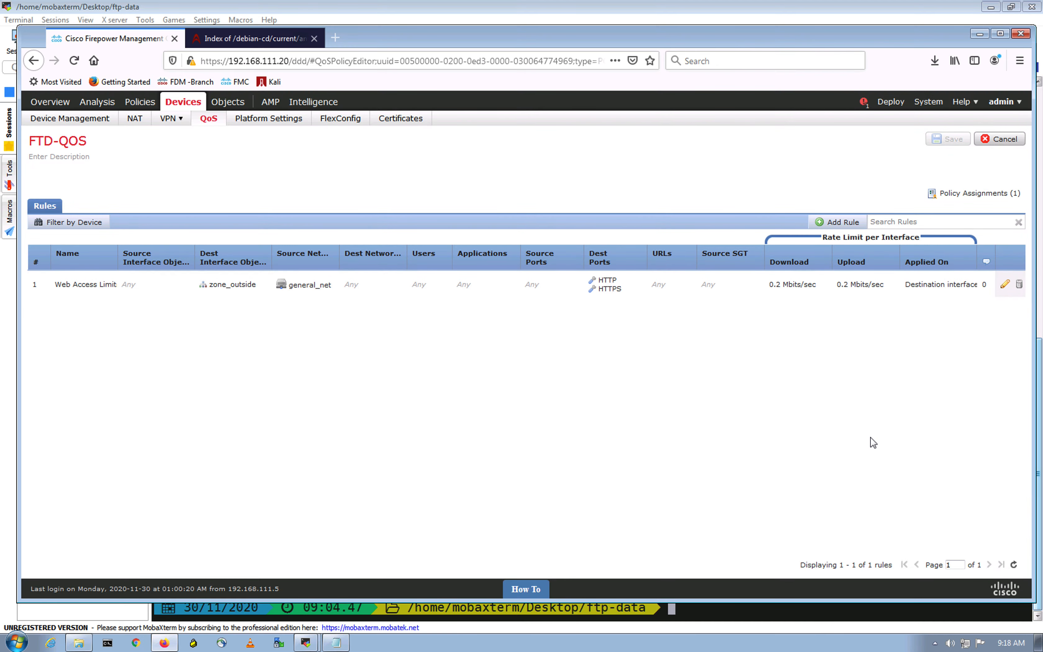
# - Create a second QoS rule named DMZ FTP Limits, consulting the network topology for the DMZ segment
pyautogui.click(832, 222)
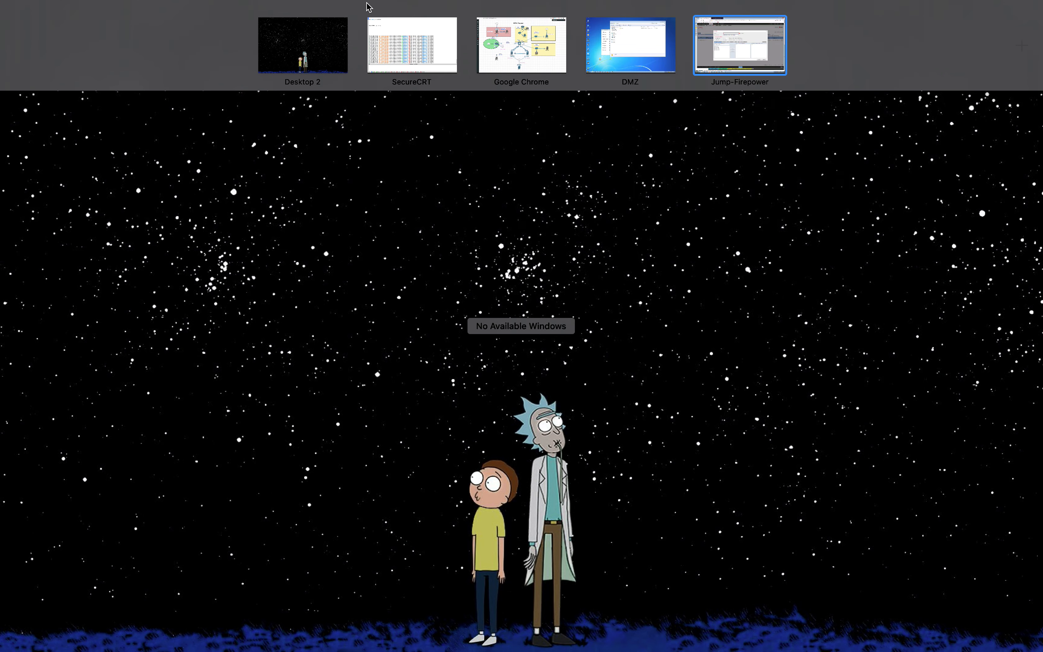
pyautogui.click(500, 48)
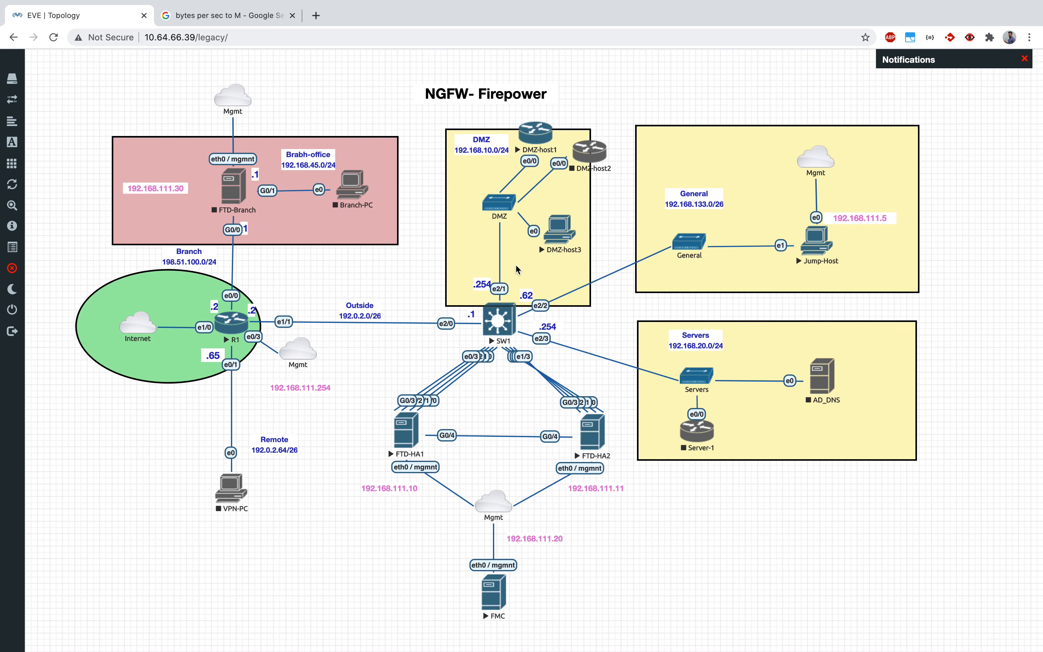
pyautogui.hotkey('ctrl', 'Up')
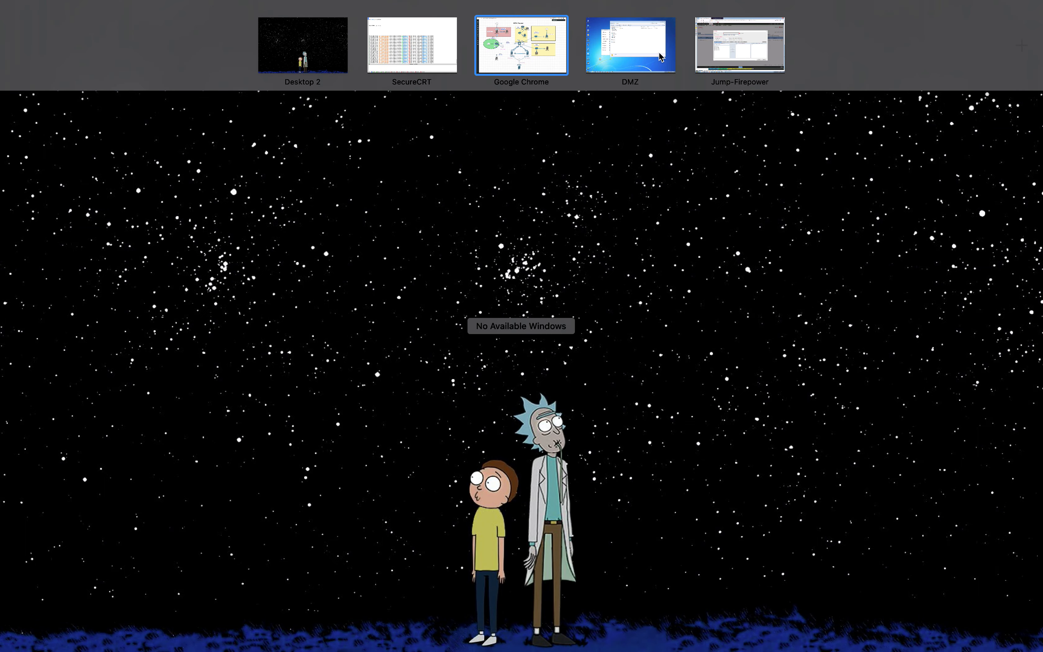
pyautogui.click(737, 56)
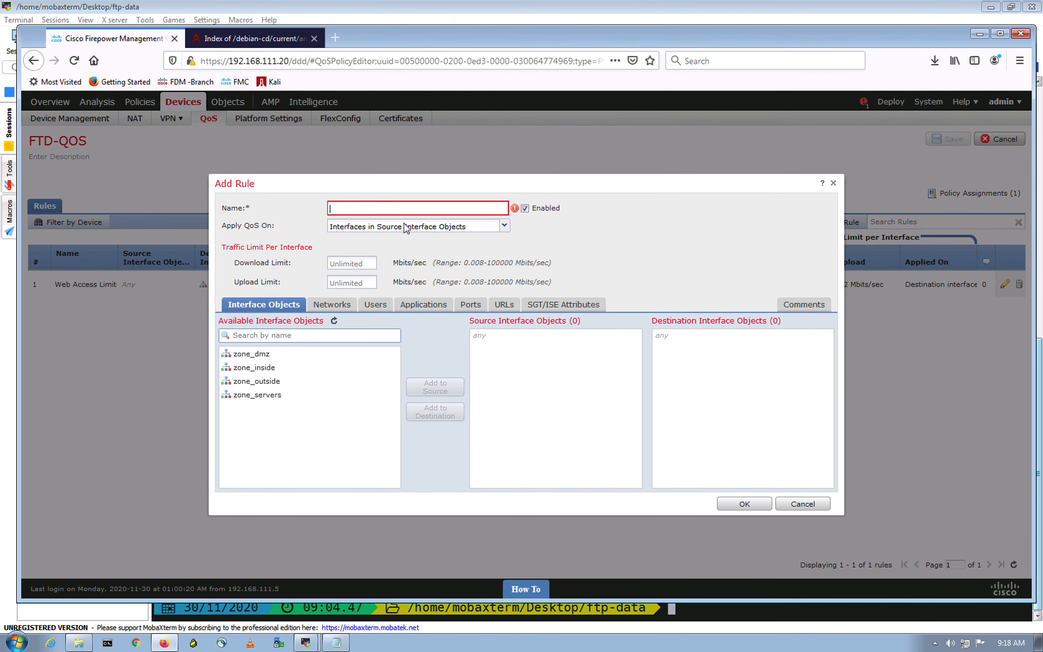
pyautogui.write('DMZ FTP')
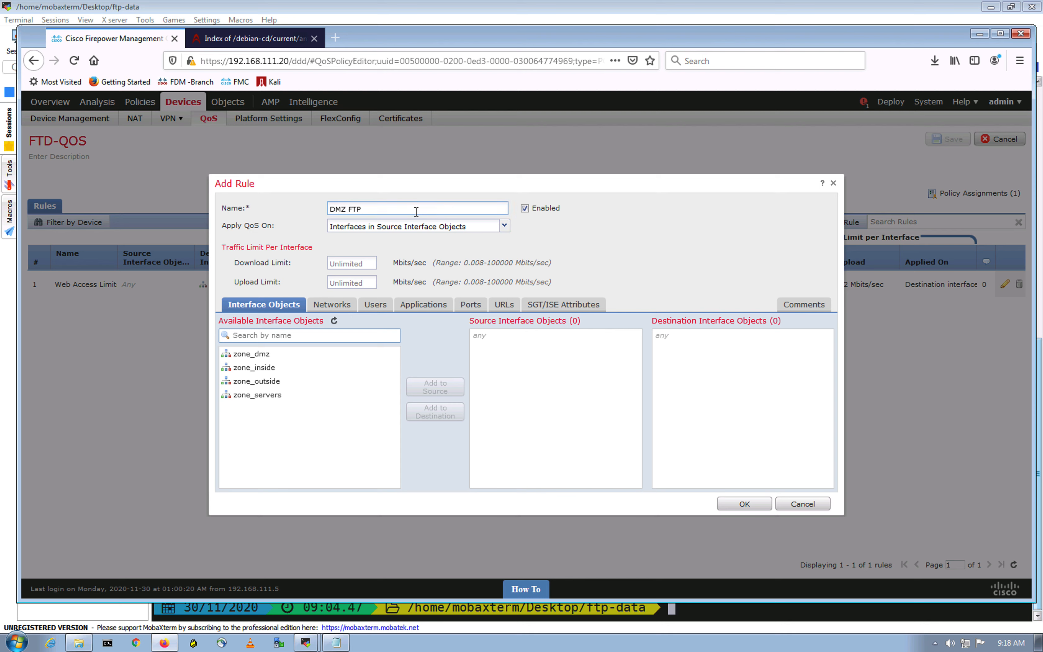
pyautogui.write(' Limits')
pyautogui.click(668, 231)
# - Apply QoS on interfaces in destination interface objects and add zone_dmz as the rule's destination
pyautogui.click(504, 225)
pyautogui.click(406, 240)
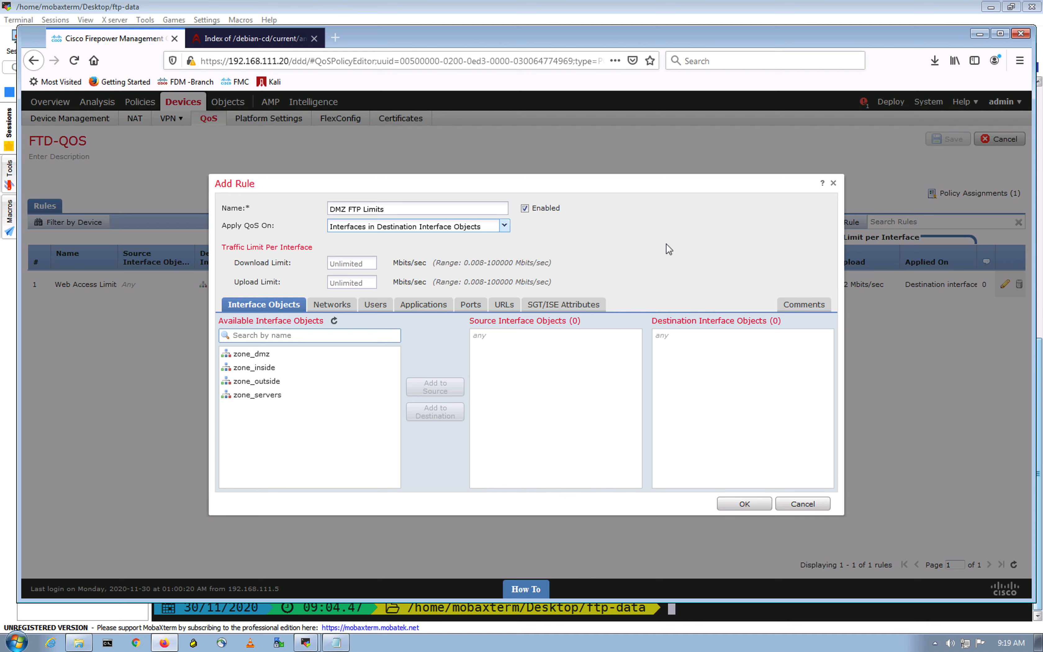
pyautogui.click(252, 354)
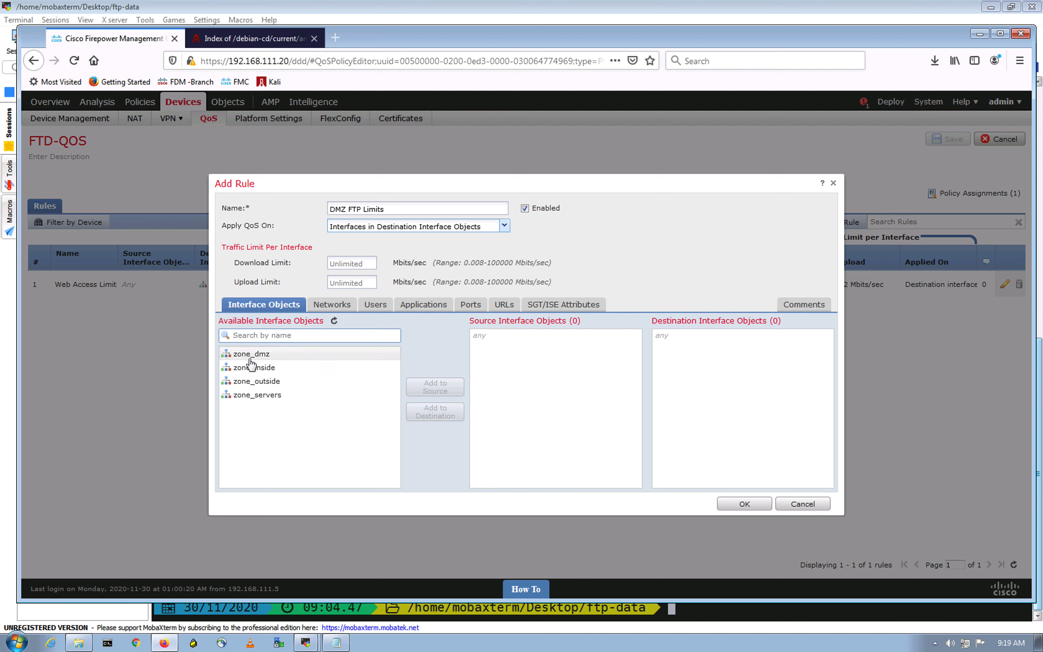
pyautogui.click(427, 414)
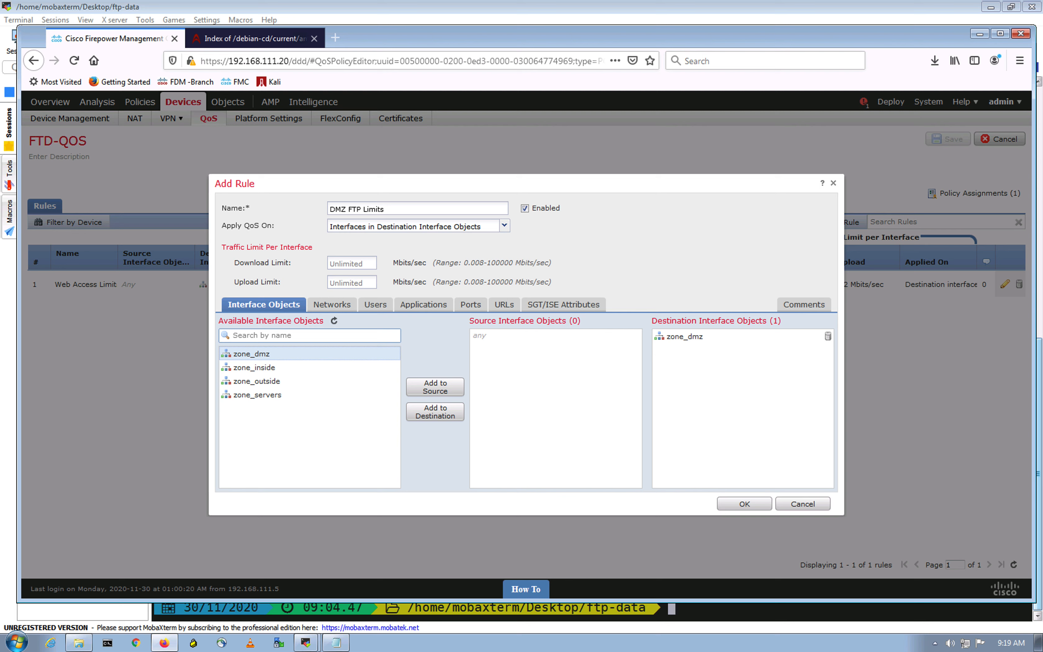
pyautogui.click(351, 262)
pyautogui.click(358, 282)
pyautogui.write('0')
pyautogui.write('.2')
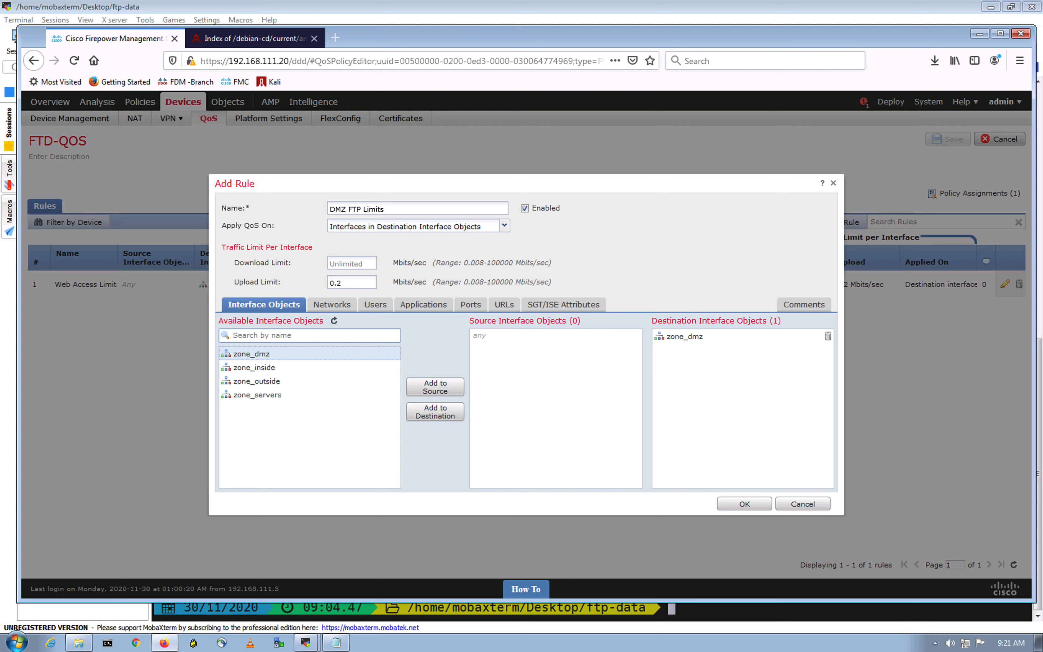
pyautogui.click(357, 283)
pyautogui.press('BackSpace')
pyautogui.press('BackSpace')
pyautogui.press('BackSpace')
# - Set the rule's download limit to 0.2 Mbits/sec and add the FTP port object to its destination ports
pyautogui.click(352, 263)
pyautogui.write('0.2')
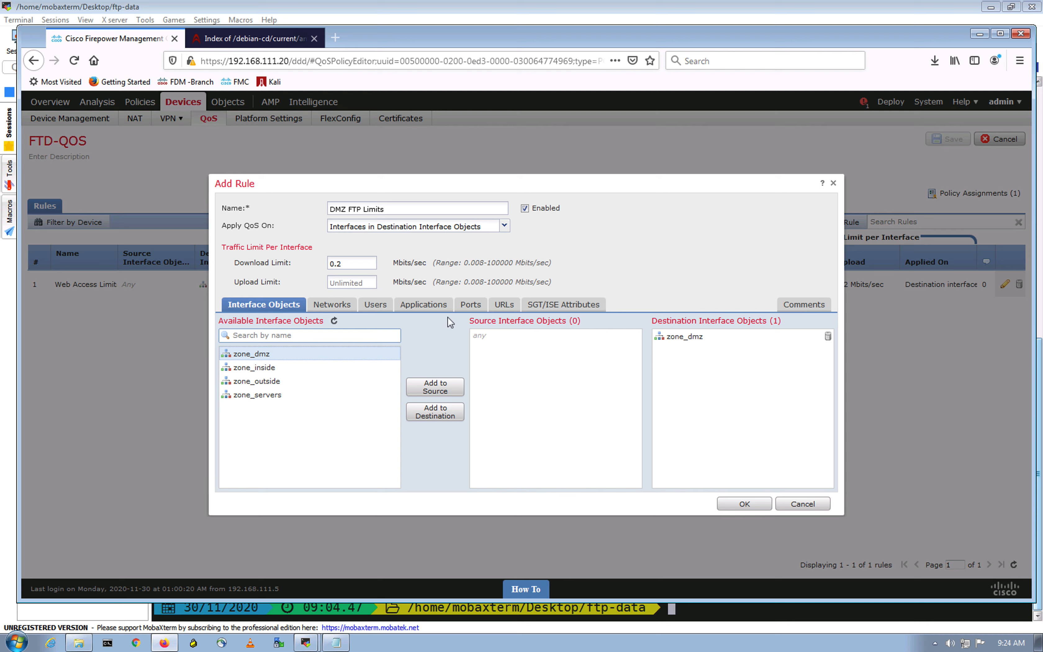
pyautogui.click(477, 306)
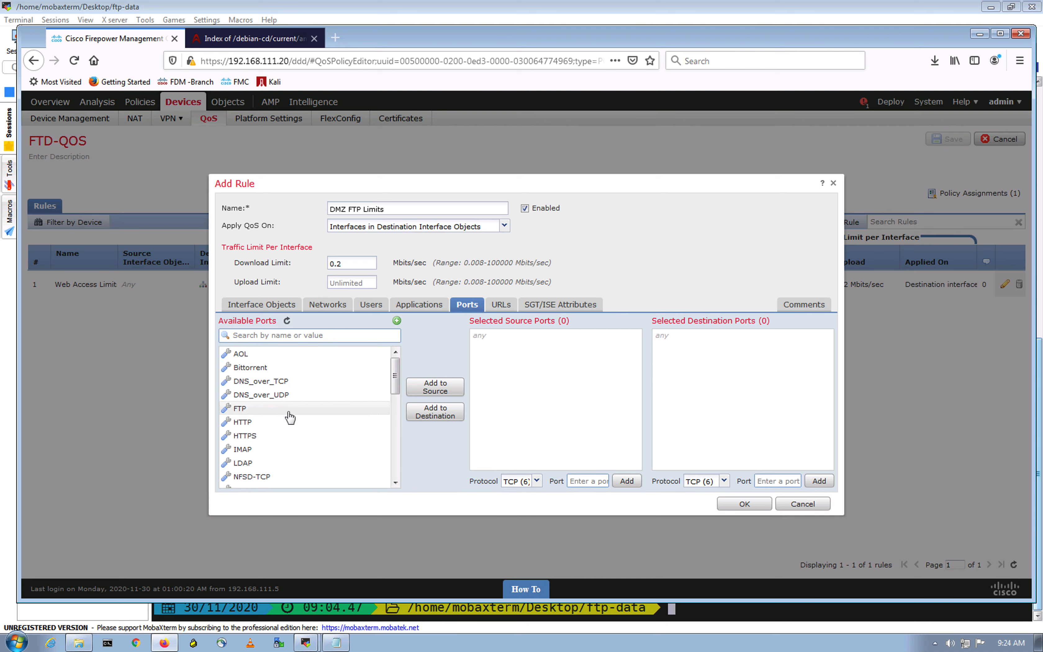
pyautogui.click(272, 335)
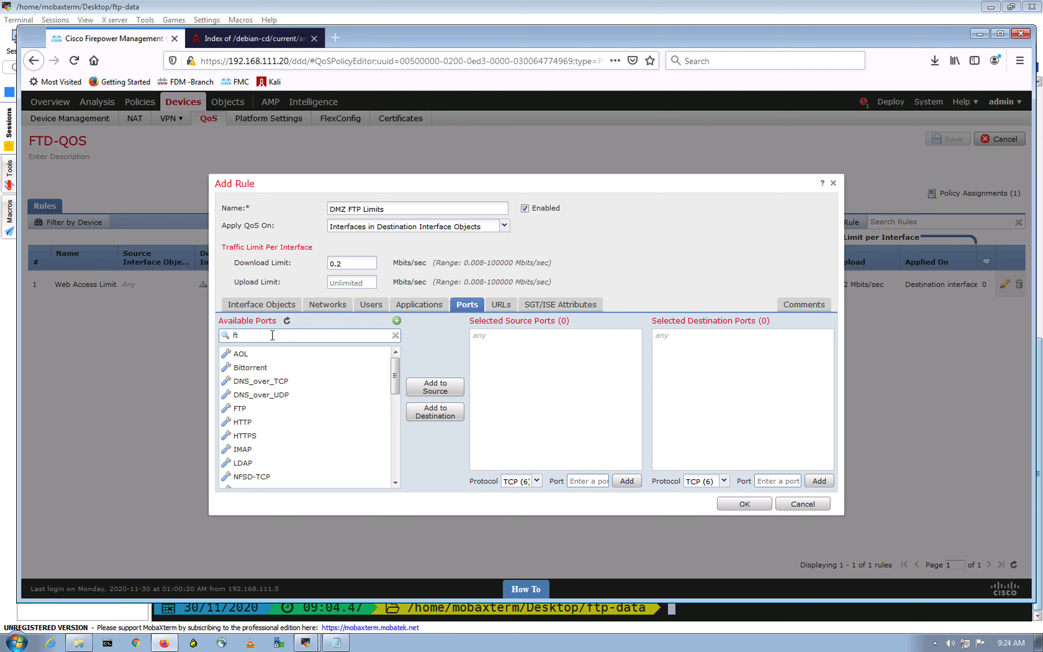
pyautogui.click(254, 356)
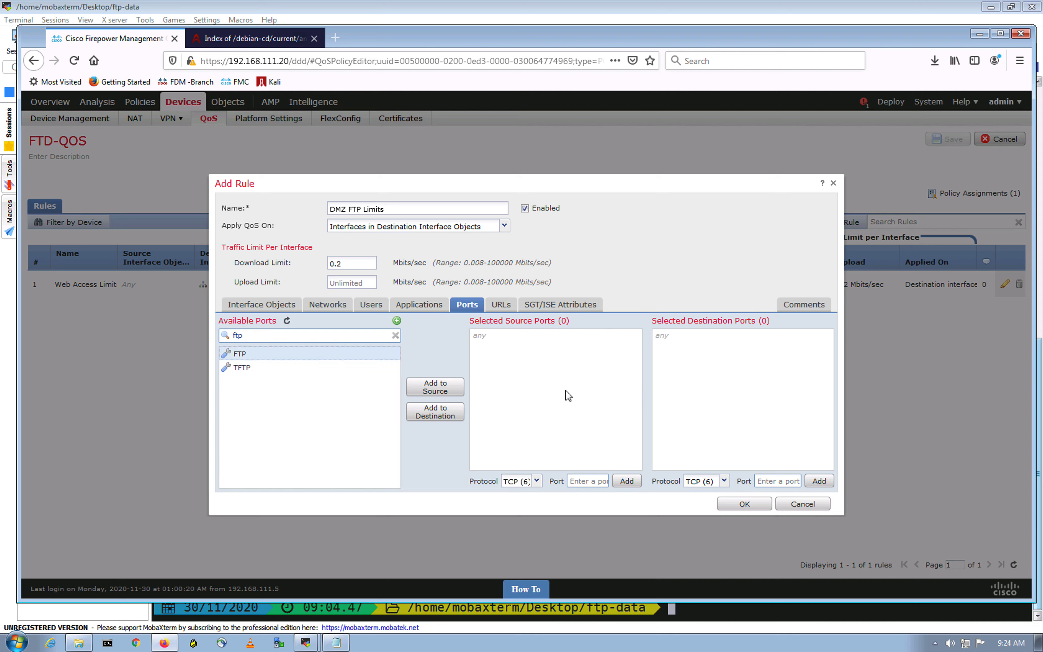
pyautogui.click(439, 415)
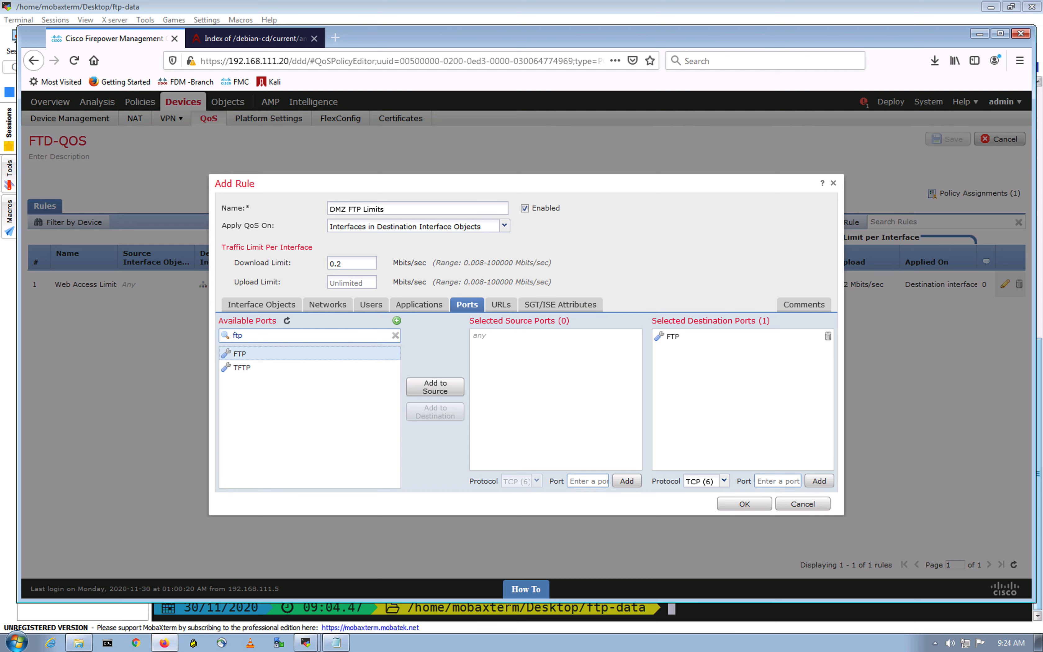
# - Confirm the DMZ FTP Limits rule and save the FTD-QOS policy
pyautogui.click(742, 504)
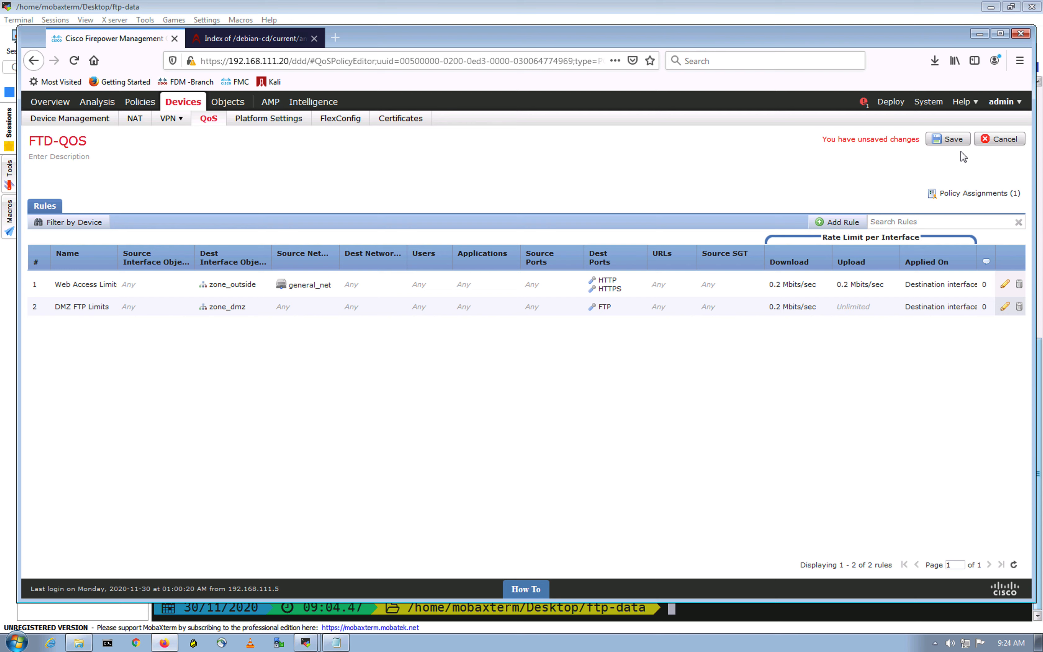
pyautogui.click(950, 139)
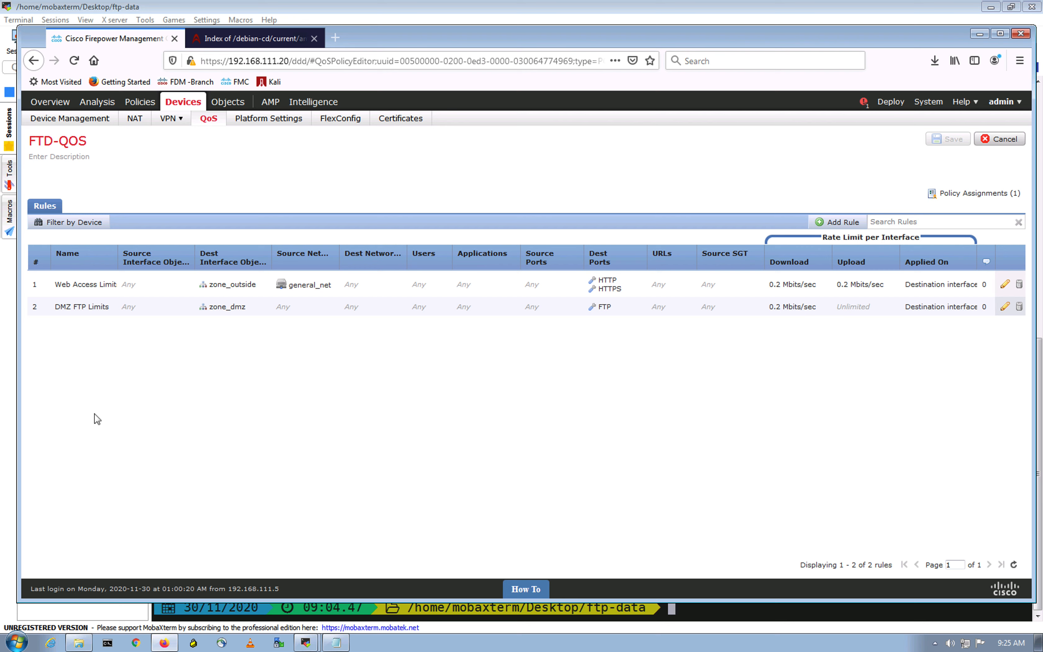
# - Deploy the pending changes to the FTD-HA device and expand its deployment details
pyautogui.click(880, 101)
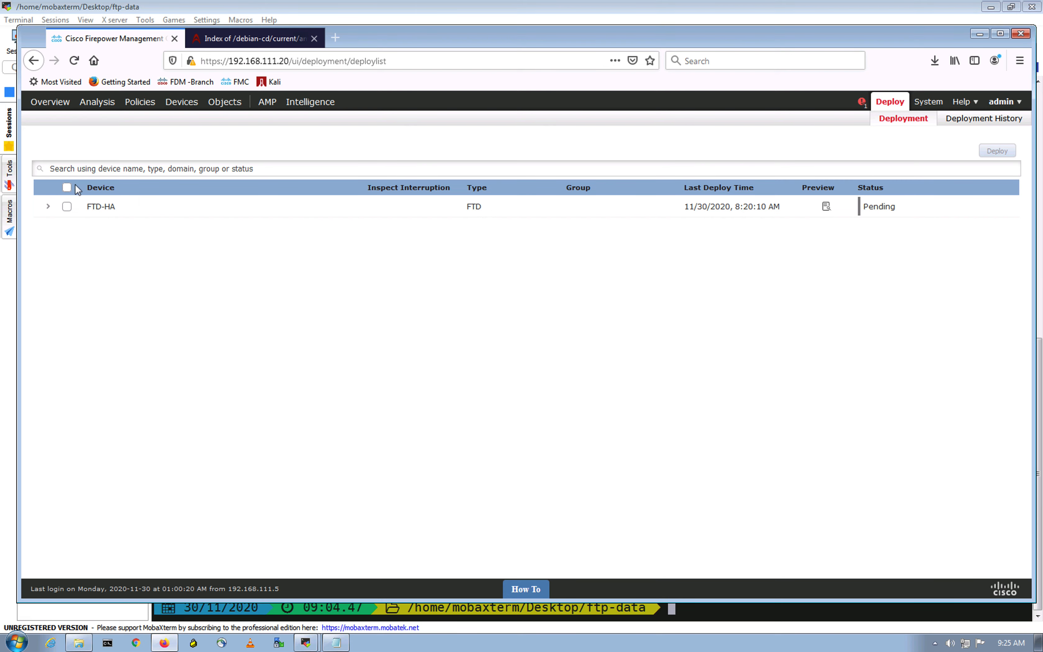
pyautogui.click(67, 188)
pyautogui.click(996, 155)
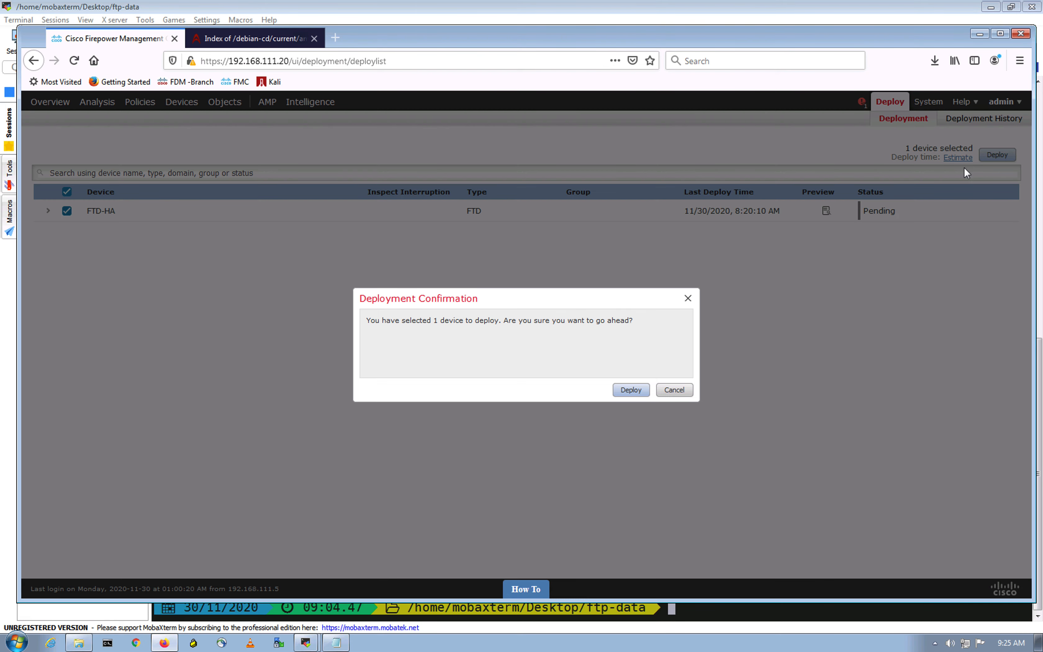
pyautogui.click(631, 390)
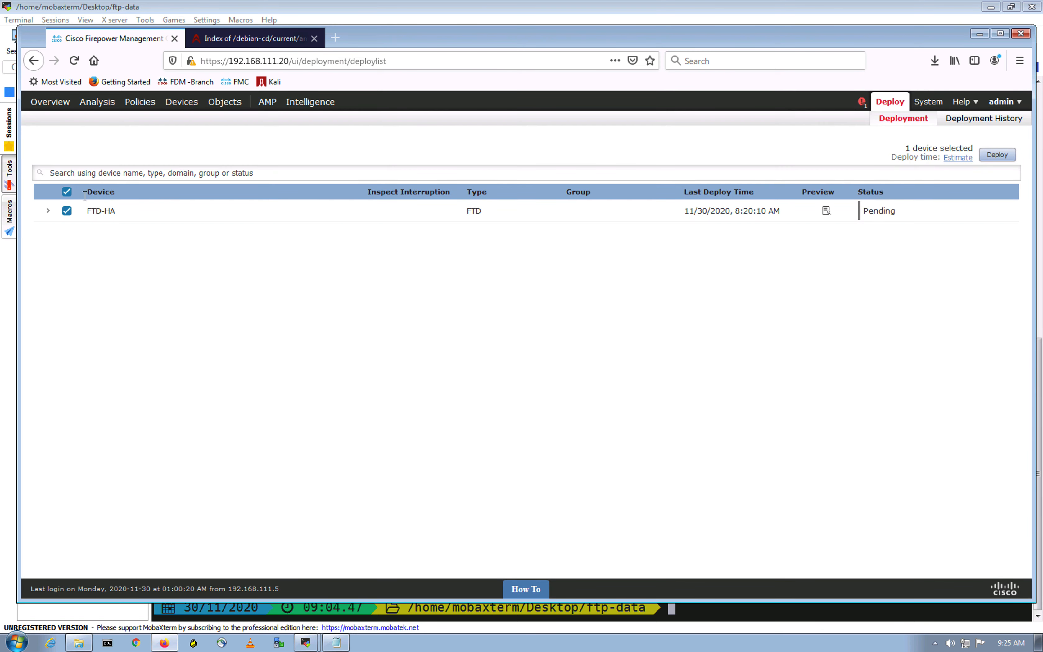
pyautogui.click(48, 212)
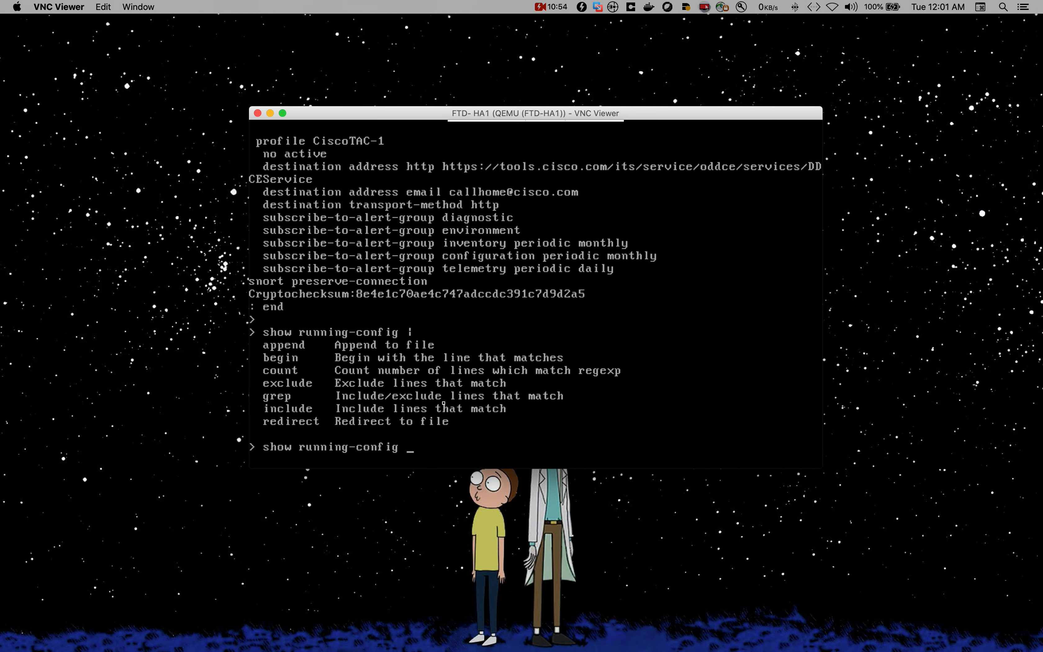
# - Check the FTD-HA deployment status and review the firewall pair in the EVE network topology
pyautogui.click(398, 551)
pyautogui.hotkey('ctrl', 'Right')
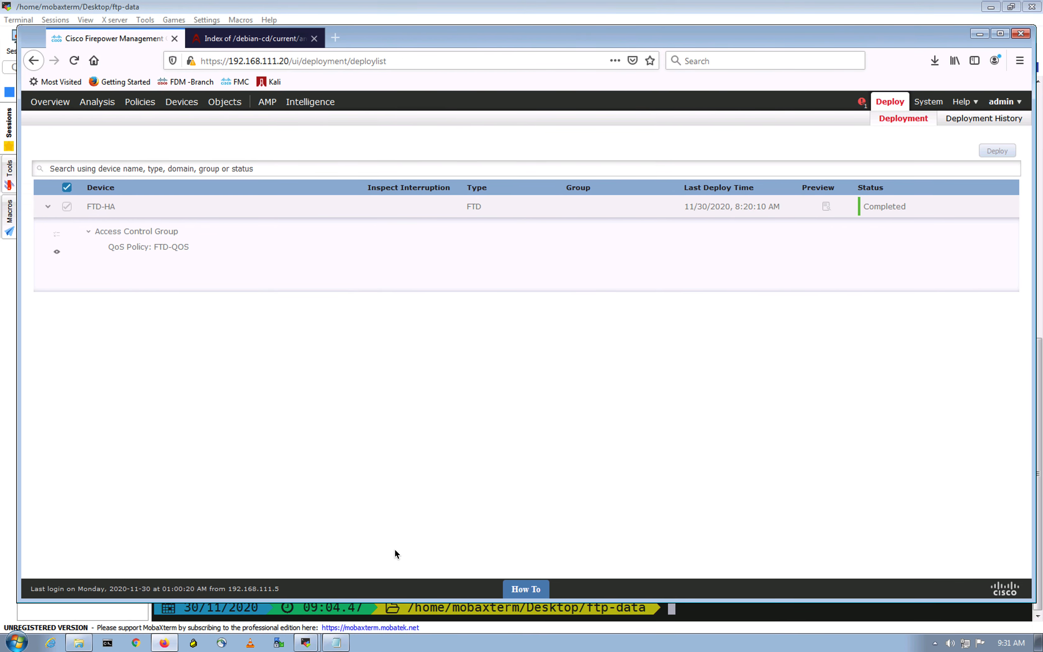
pyautogui.moveTo(163, 645)
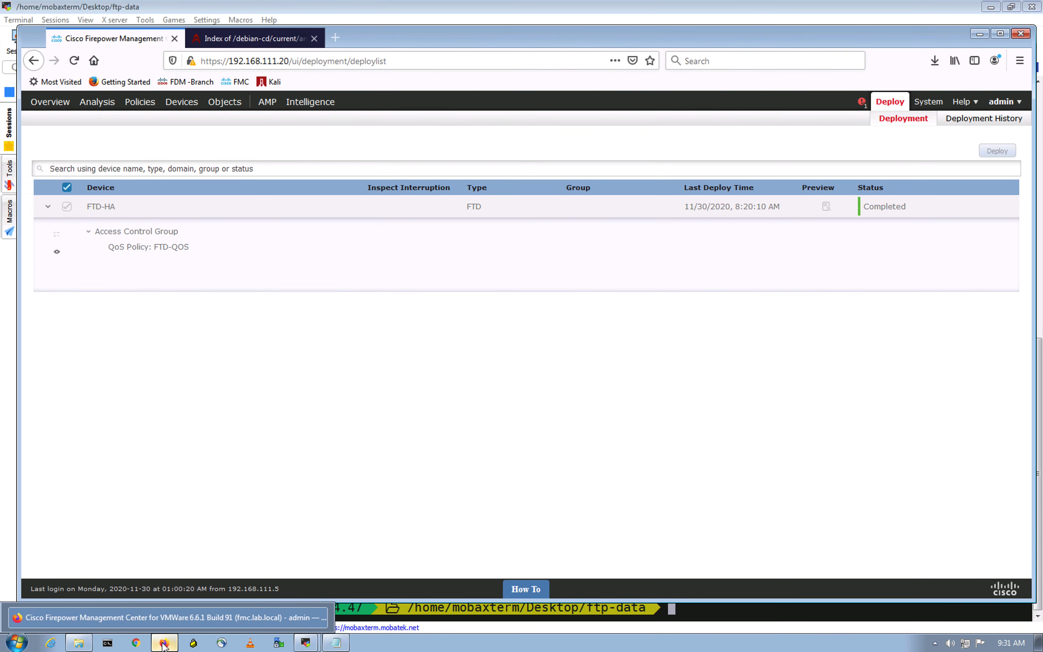
pyautogui.hotkey('ctrl', 'Up')
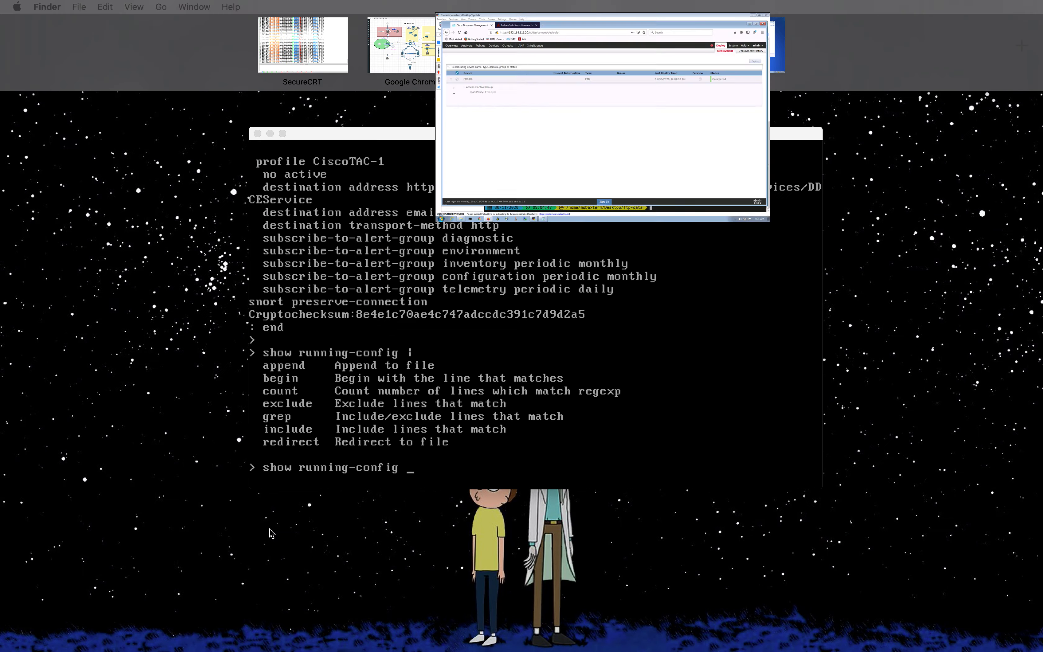
pyautogui.click(398, 41)
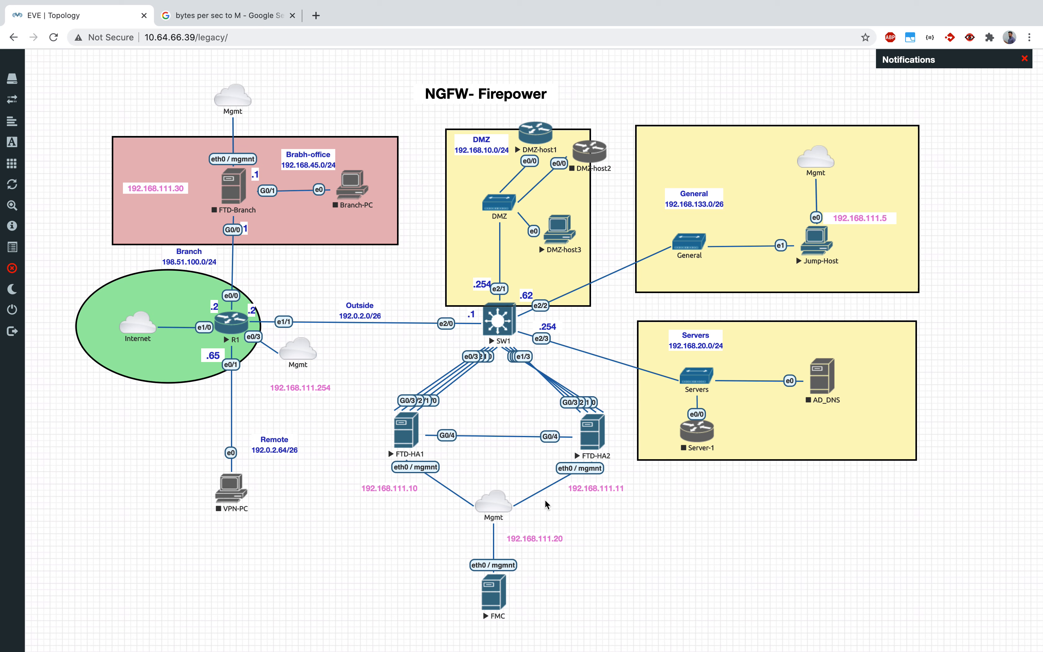
pyautogui.click(665, 530)
pyautogui.click(665, 530)
# - Switch to the FTD-HA1 console and run "show running-config | include policy" to list the policy configuration lines
pyautogui.hotkey('ctrl', 'Up')
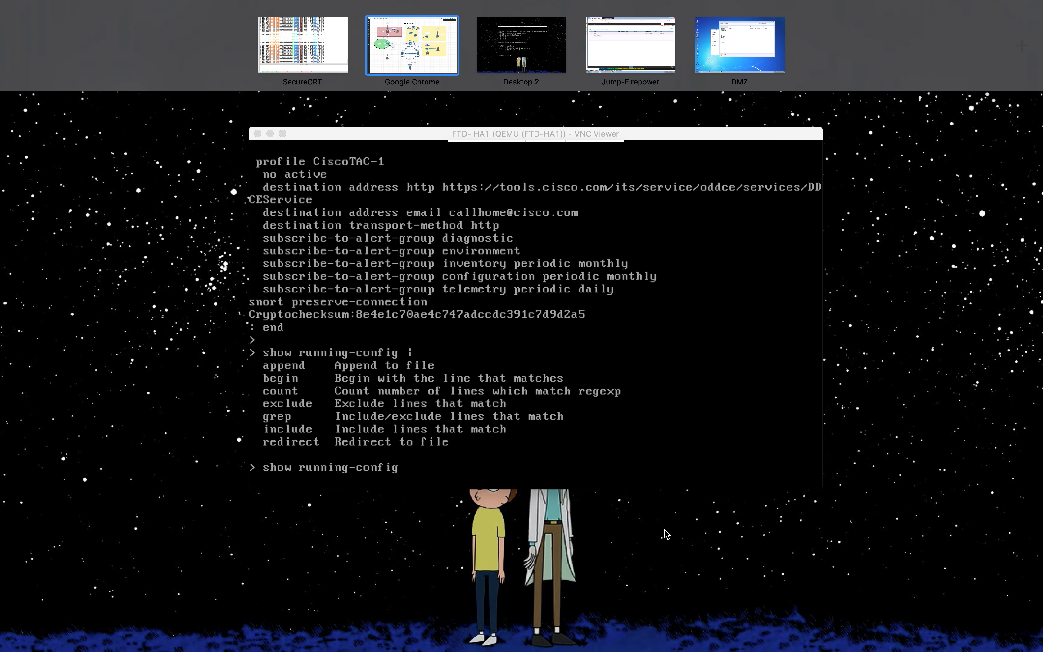
pyautogui.click(622, 246)
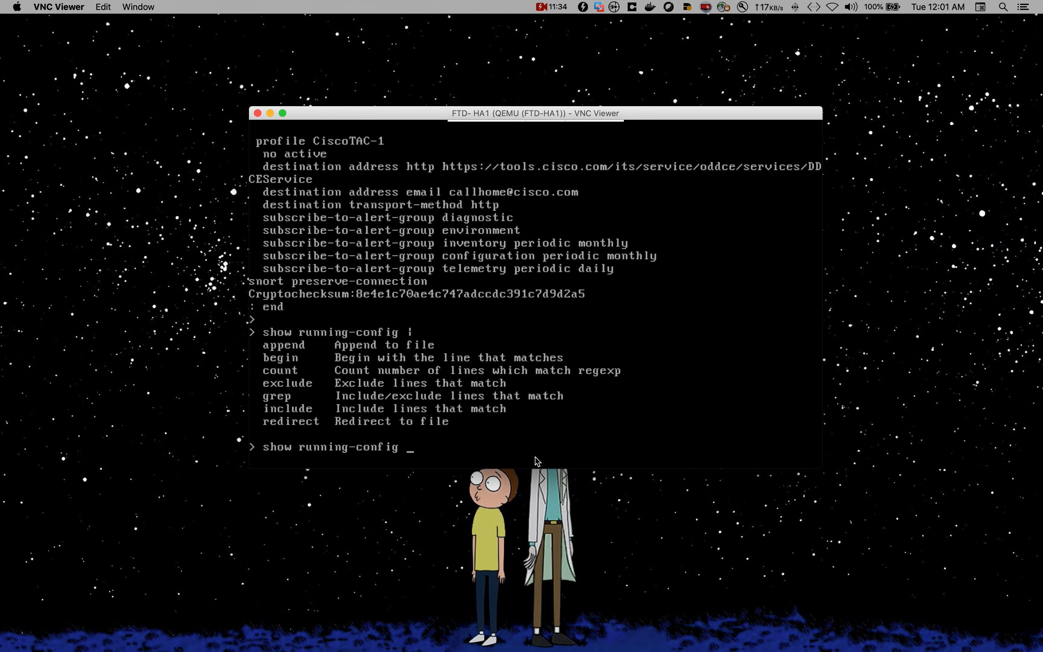
pyautogui.press('?')
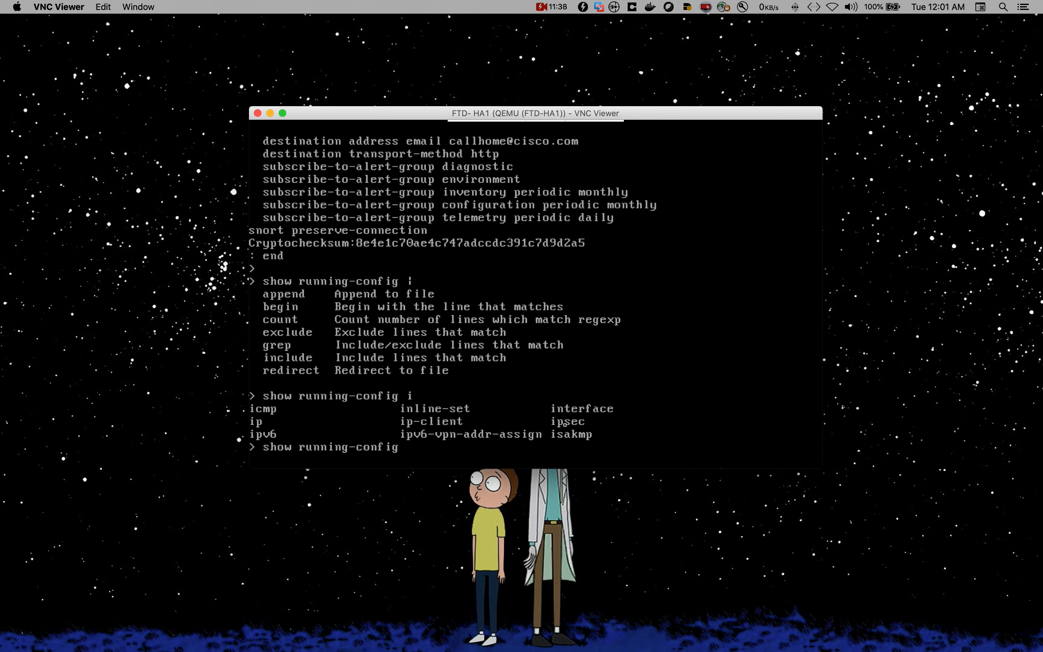
pyautogui.write('include pol')
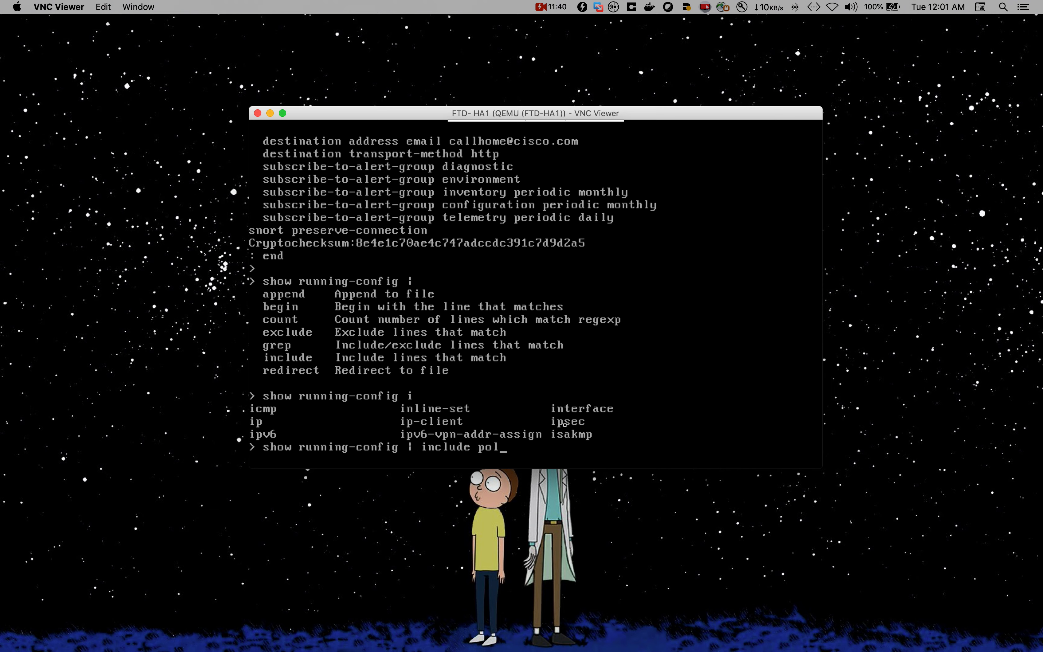
pyautogui.write('icy')
pyautogui.press('Return')
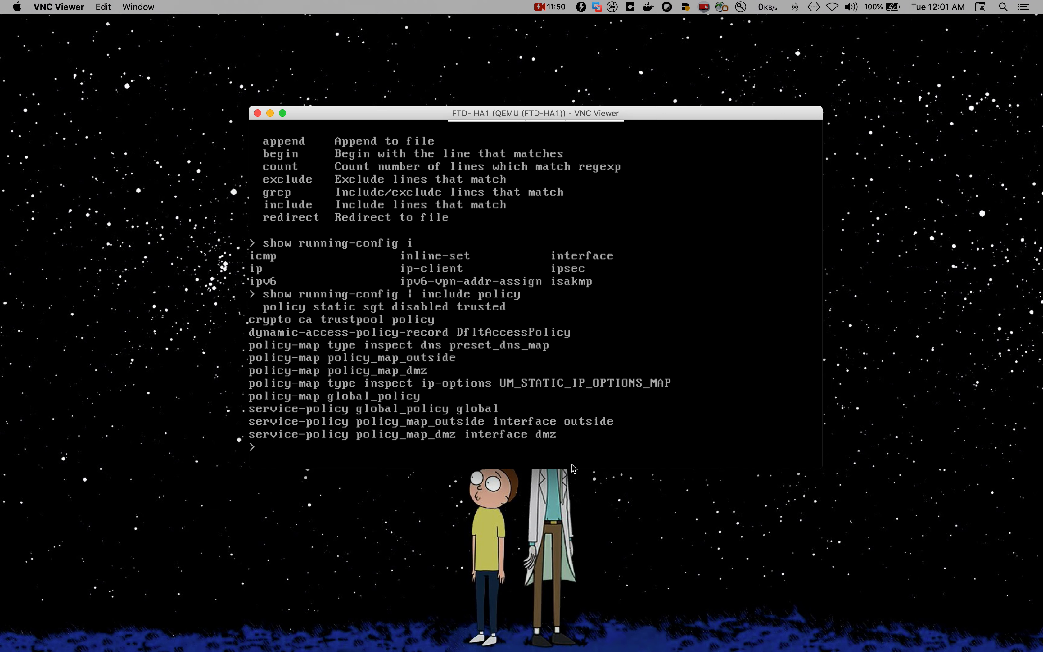
# - Return to Firepower Management Center and open the managed device list
pyautogui.click(593, 520)
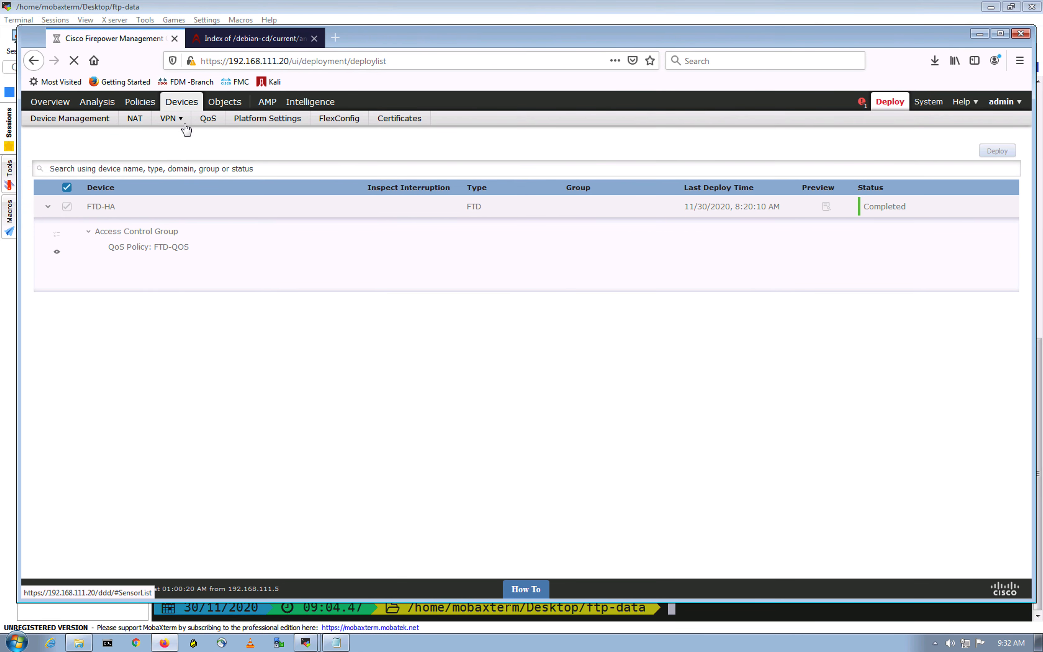
pyautogui.click(186, 129)
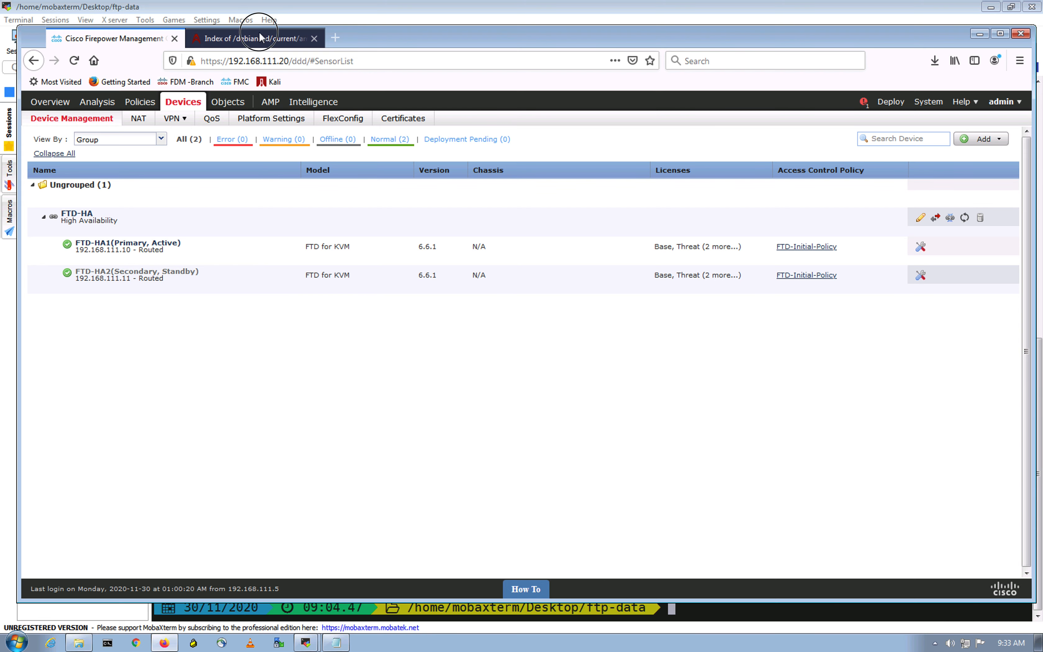
# - Open the Debian image index page and save debian-10.6.0-amd64-netinst.iso as a test download
pyautogui.click(271, 39)
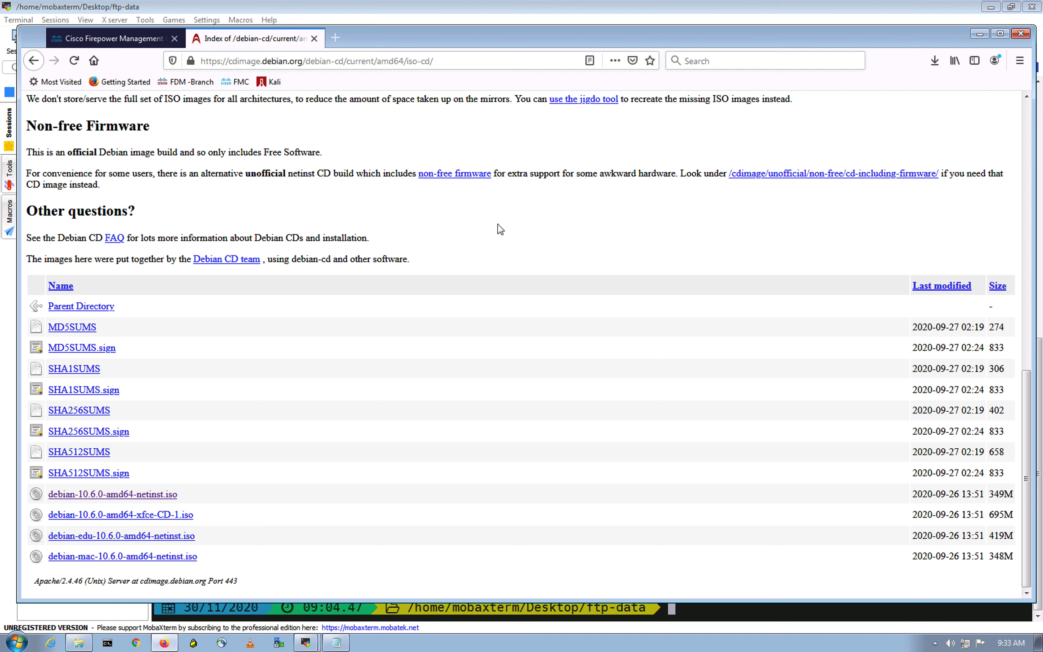
pyautogui.click(438, 61)
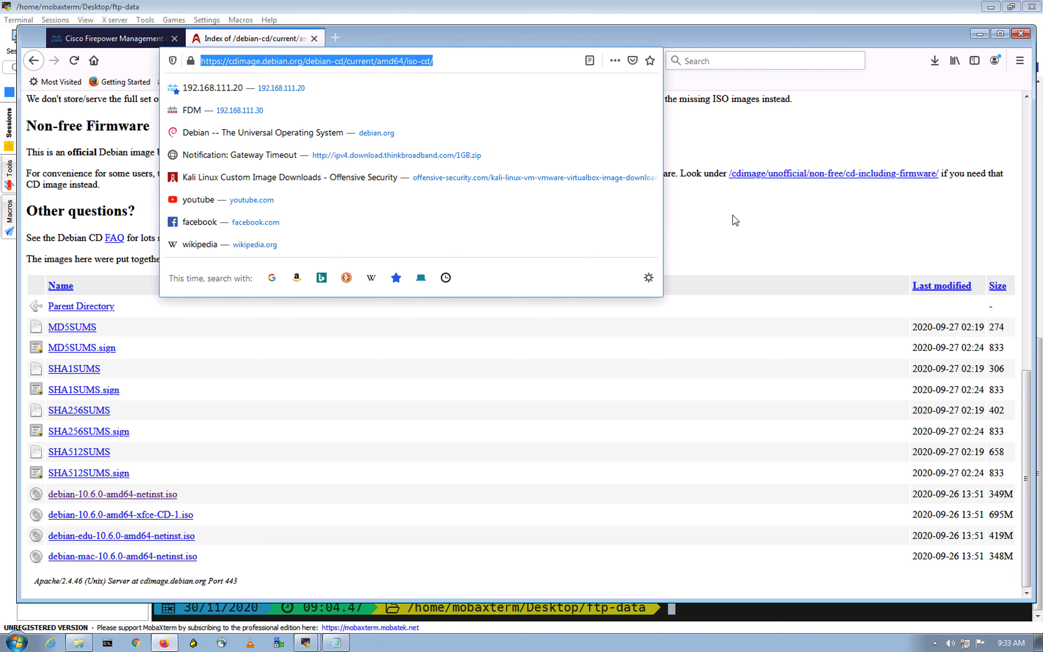
pyautogui.click(734, 228)
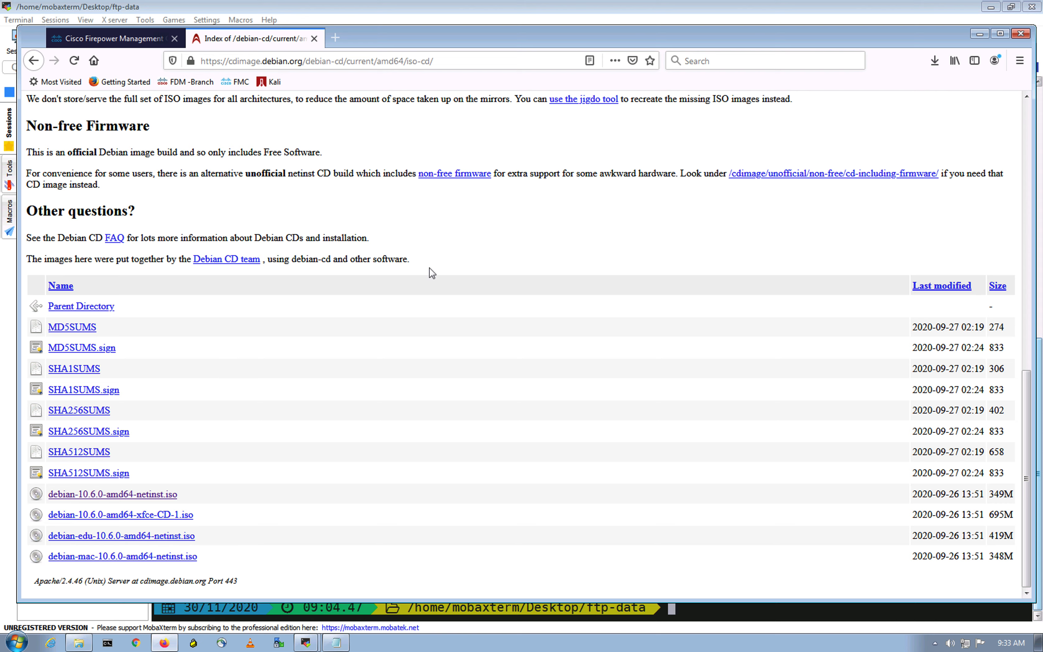
pyautogui.click(443, 259)
pyautogui.click(137, 499)
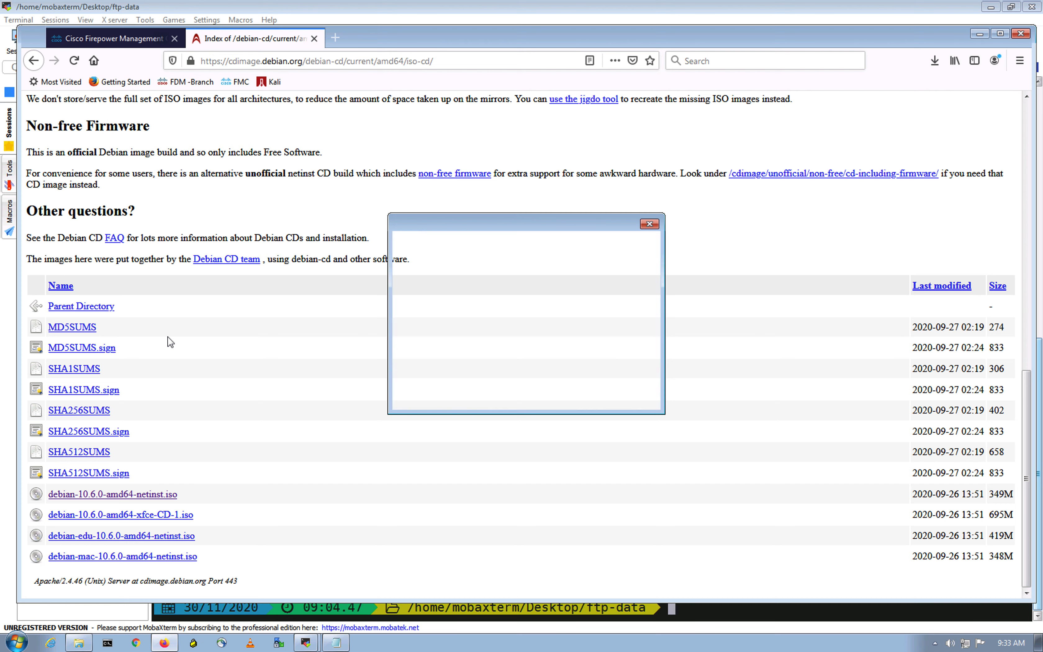
pyautogui.click(580, 399)
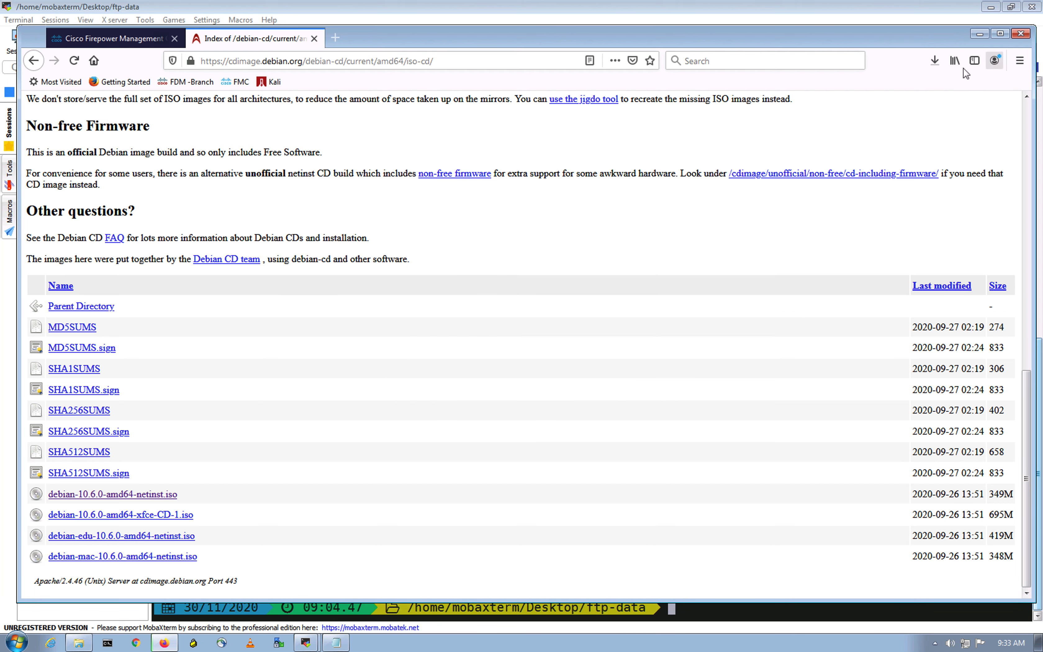
# - Check the transfer speed of the running Debian netinst download and cancel it
pyautogui.click(936, 62)
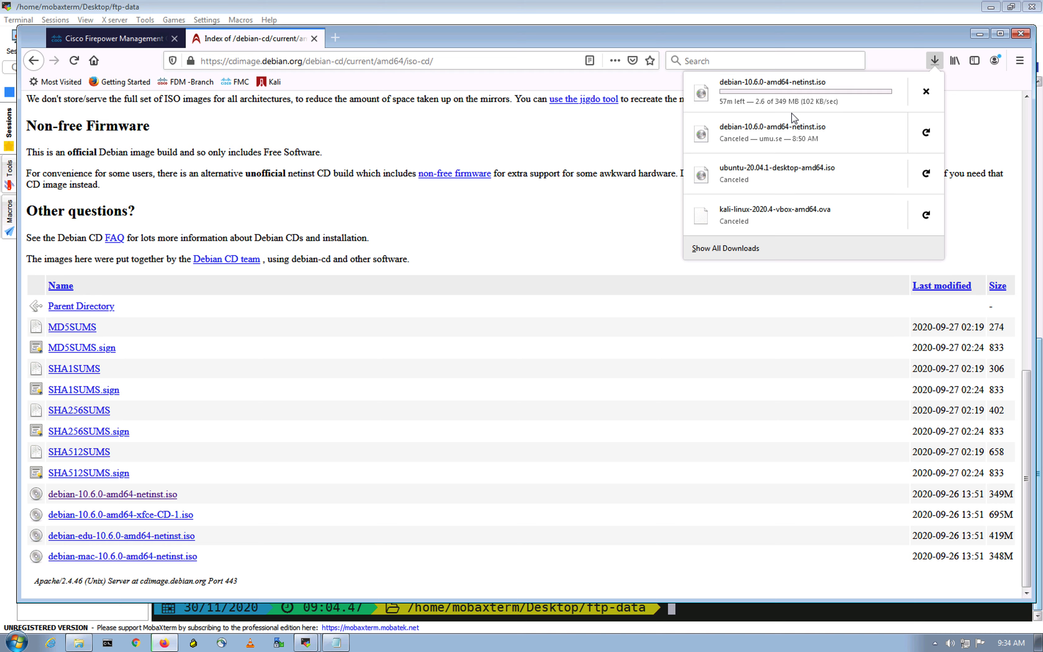
pyautogui.click(922, 96)
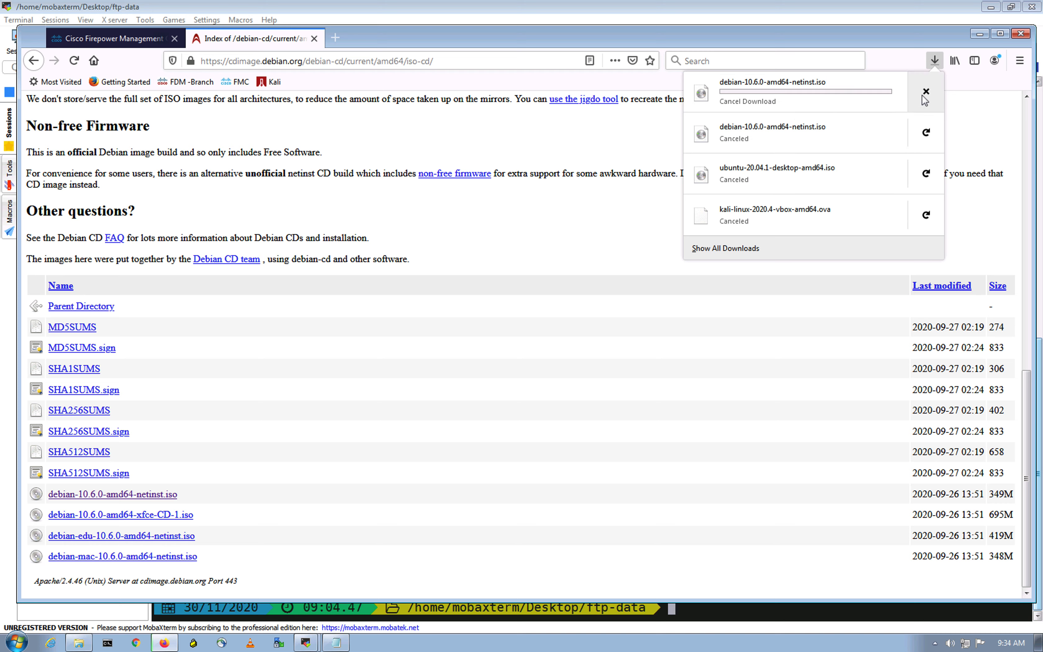
pyautogui.click(599, 134)
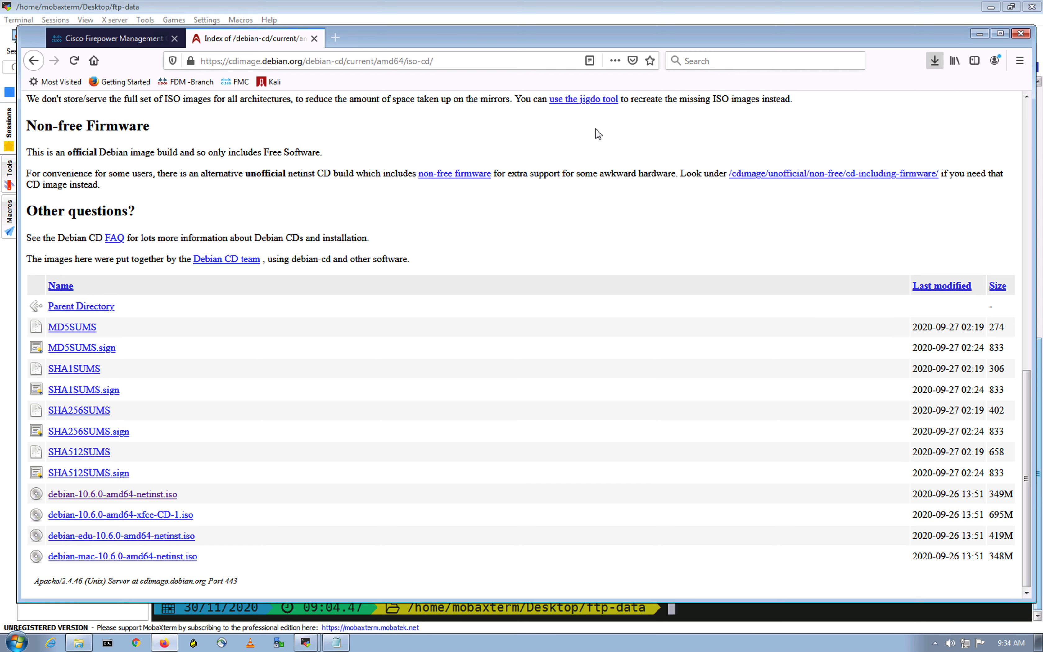
# - Switch to the FTD-HA1 console and run "show service-policy interface outside" to inspect the policing counters
pyautogui.click(308, 646)
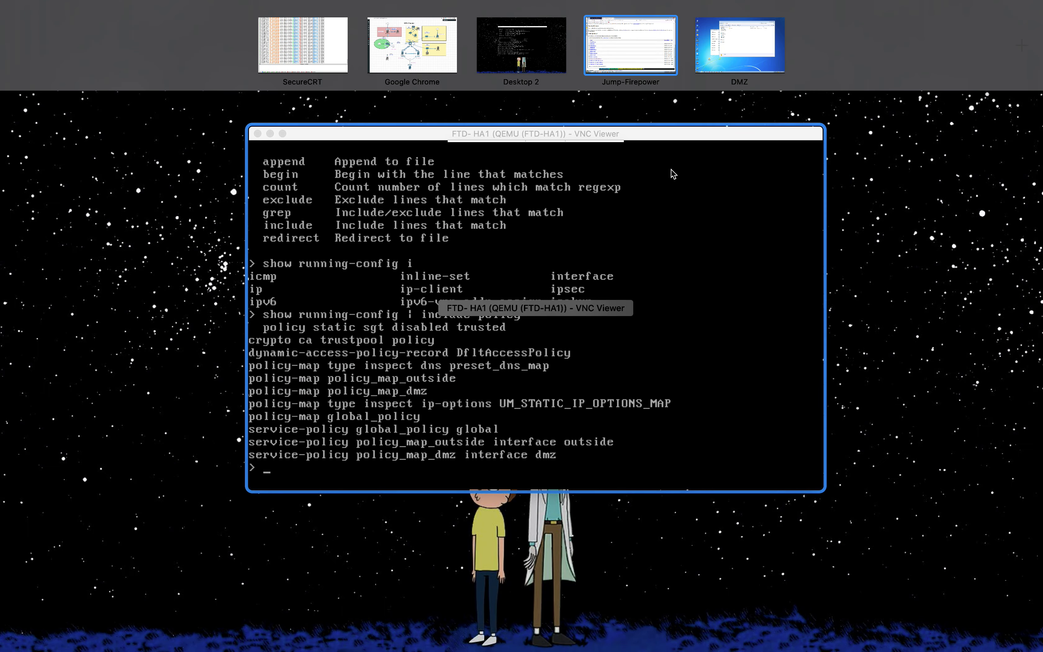
pyautogui.click(639, 270)
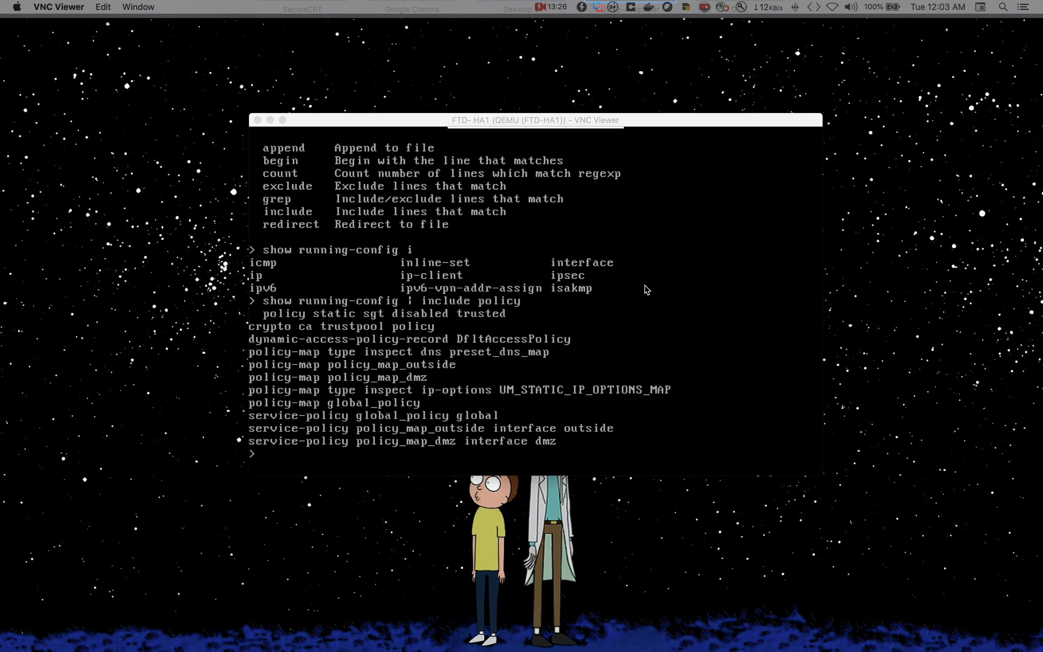
pyautogui.press('Return')
pyautogui.write('show ser')
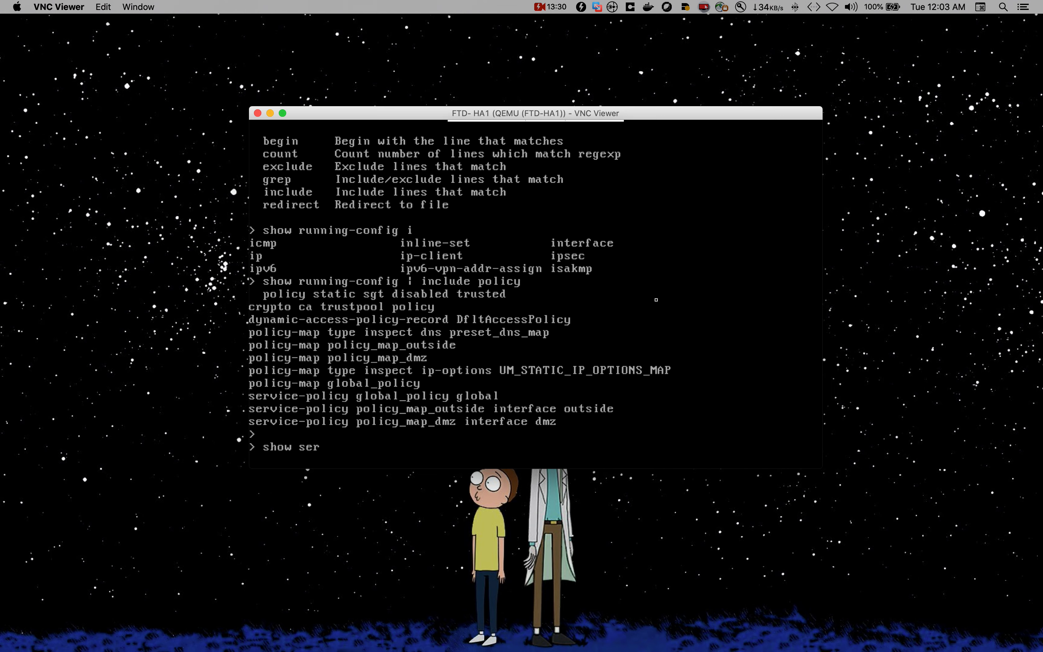
pyautogui.press('Tab')
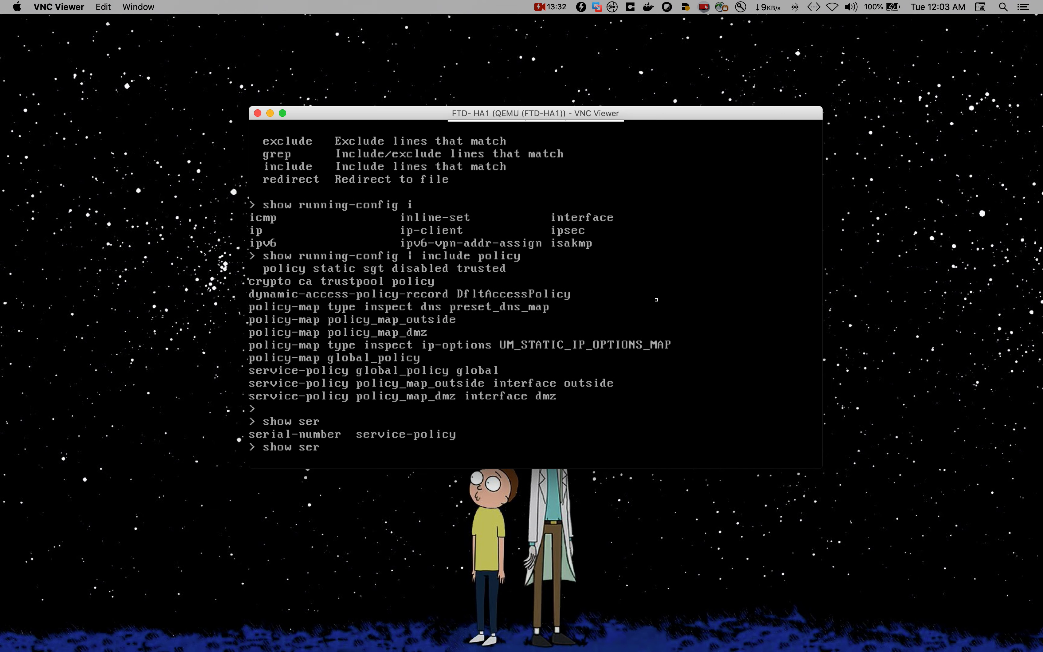
pyautogui.write('v')
pyautogui.press('Tab')
pyautogui.press('Tab')
pyautogui.write('interface')
pyautogui.press('Tab')
pyautogui.write('o')
pyautogui.press('Tab')
pyautogui.press('Return')
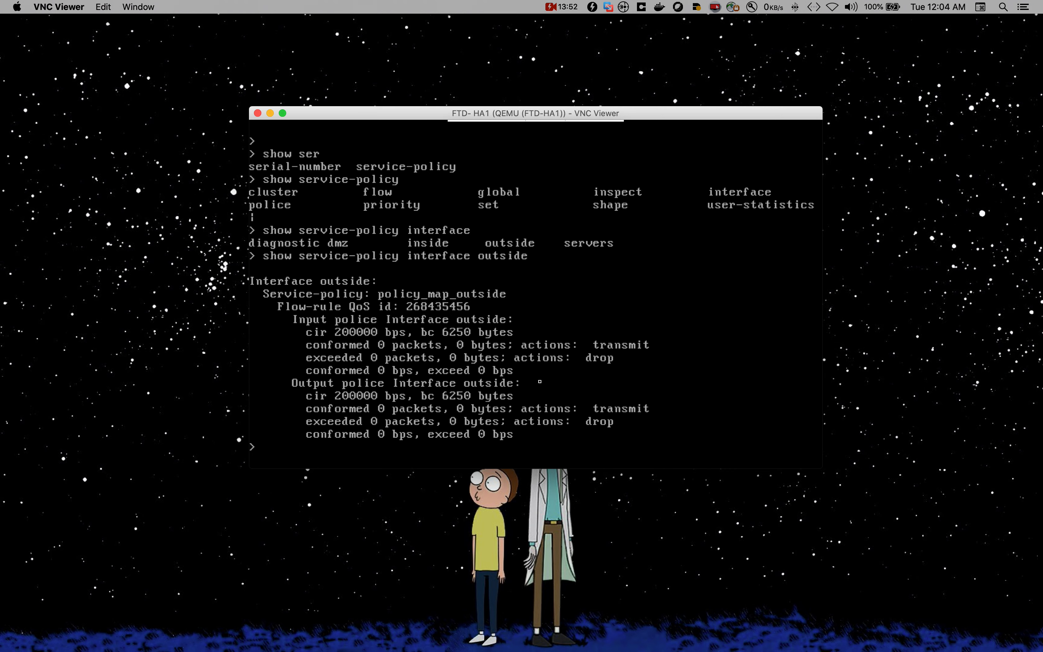
# - Return to the jump host browser and restart the canceled Debian netinst and kali-linux-2020.4-vbox-amd64.ova downloads
pyautogui.click(601, 531)
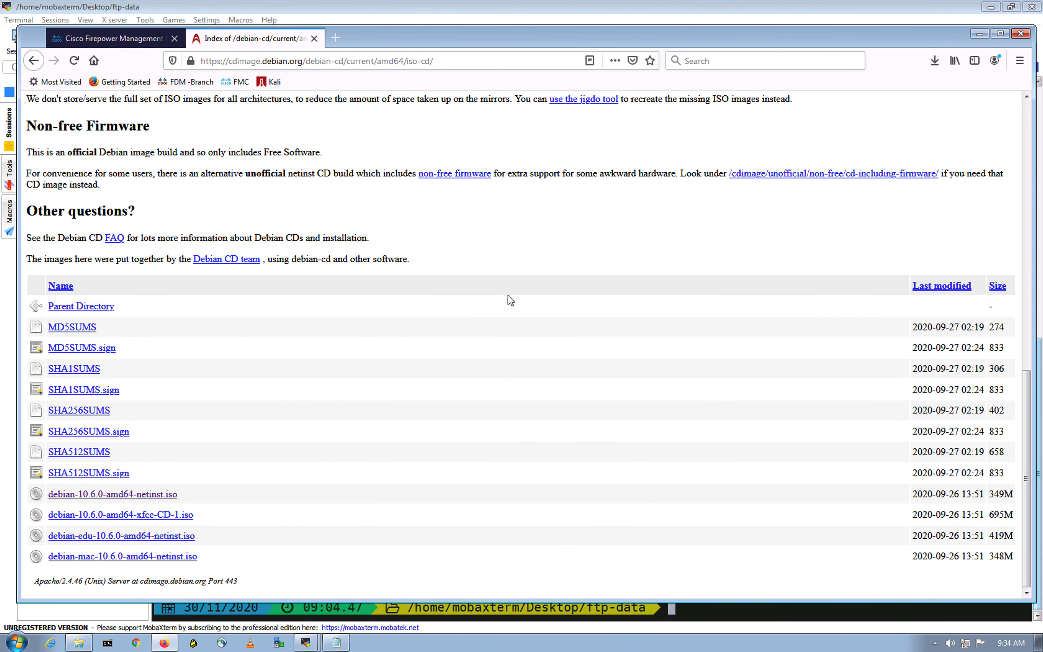
pyautogui.click(551, 246)
pyautogui.click(702, 132)
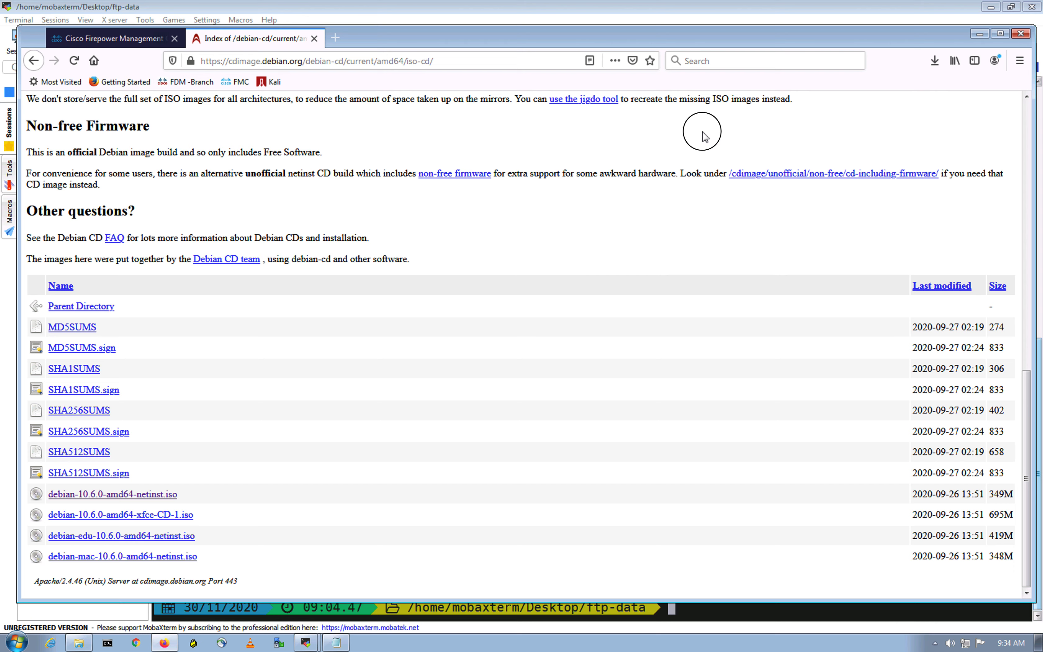
pyautogui.click(934, 62)
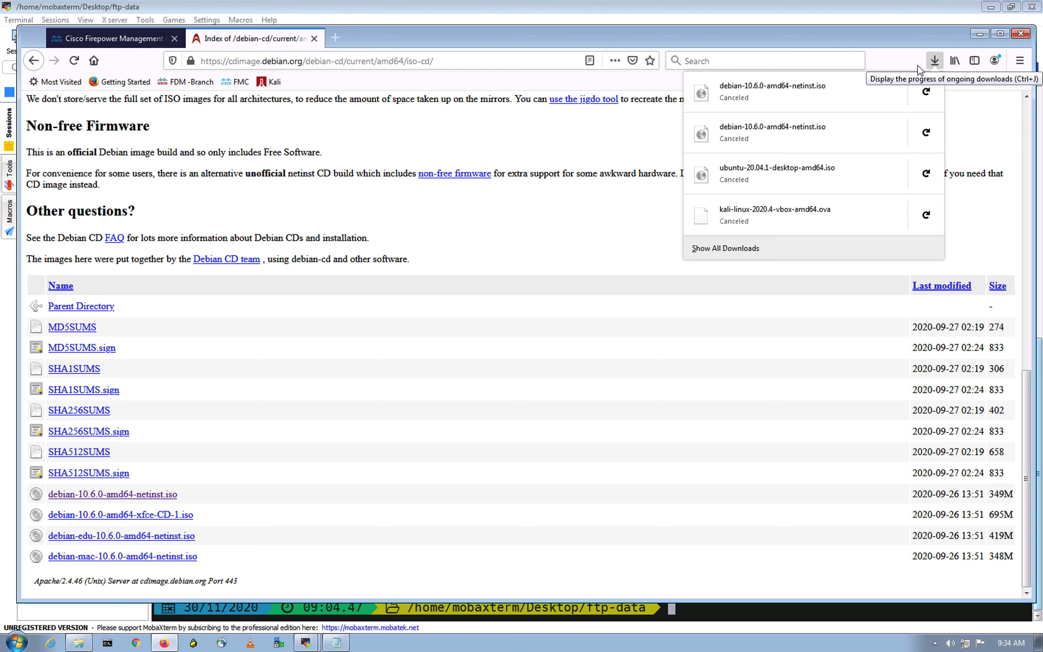
pyautogui.click(705, 108)
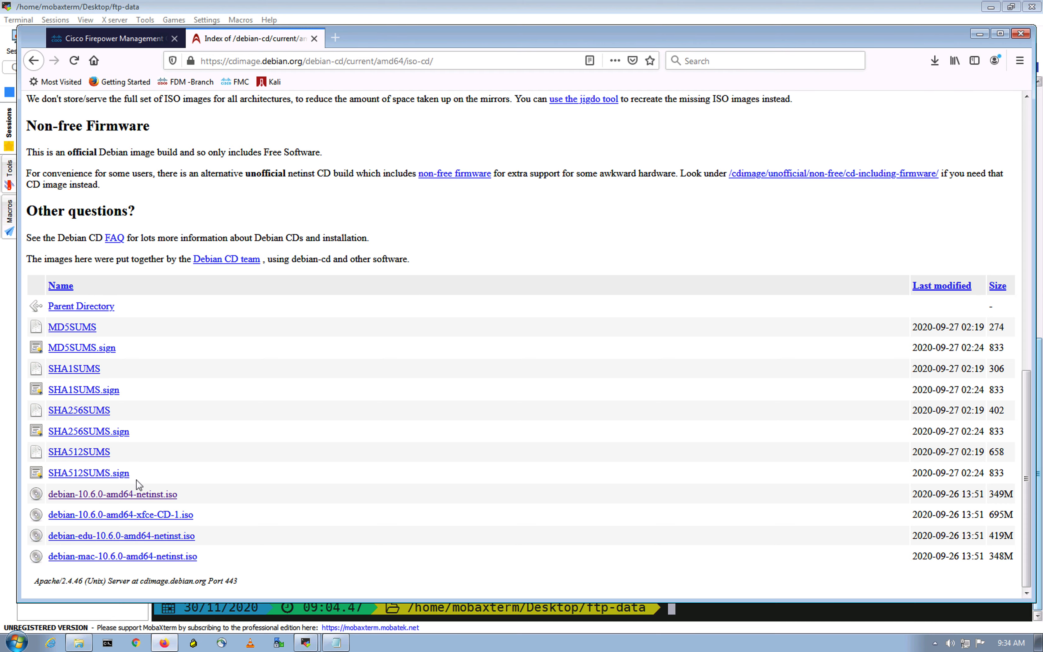
pyautogui.click(933, 61)
pyautogui.click(926, 94)
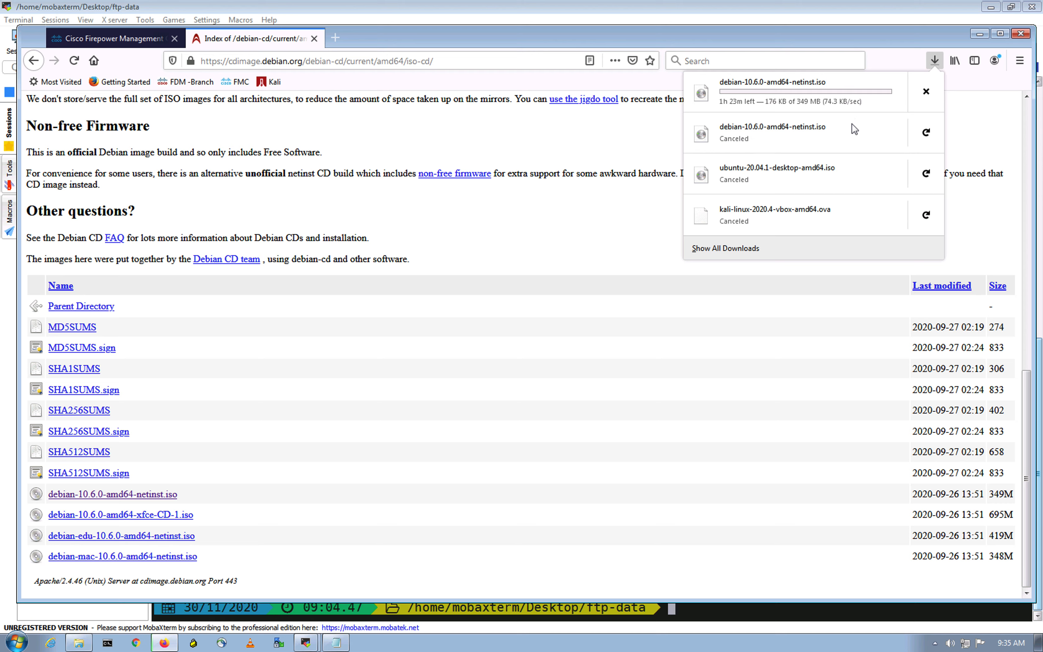
pyautogui.click(924, 214)
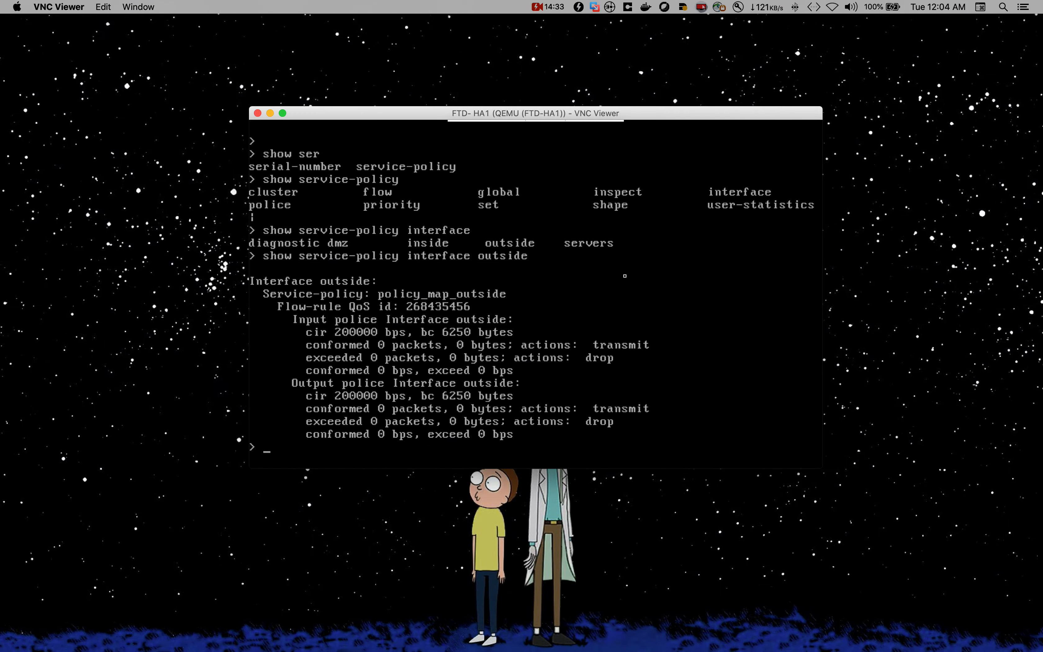
# - Rerun "show service-policy interface outside" on FTD-HA1 to recheck the counters during the downloads
pyautogui.press('Return')
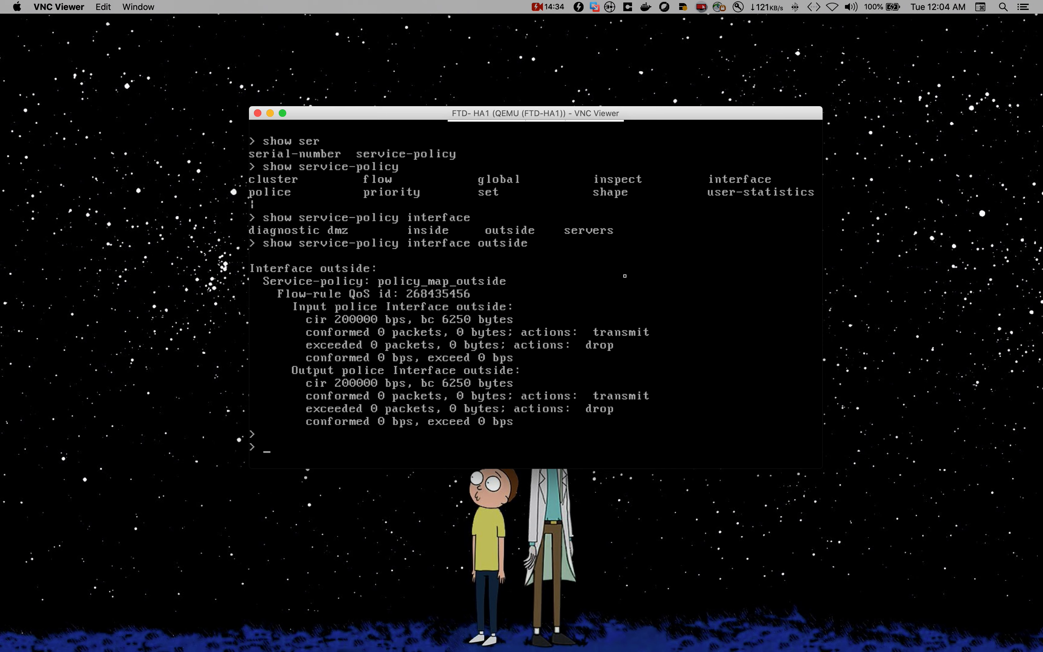
pyautogui.press('Up')
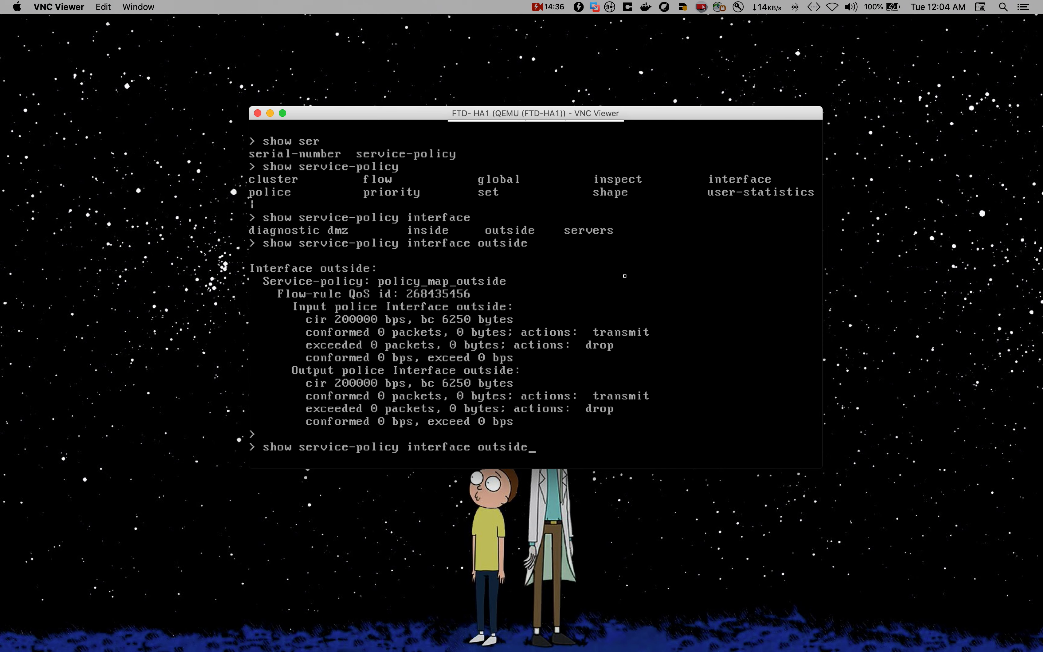
pyautogui.press('Return')
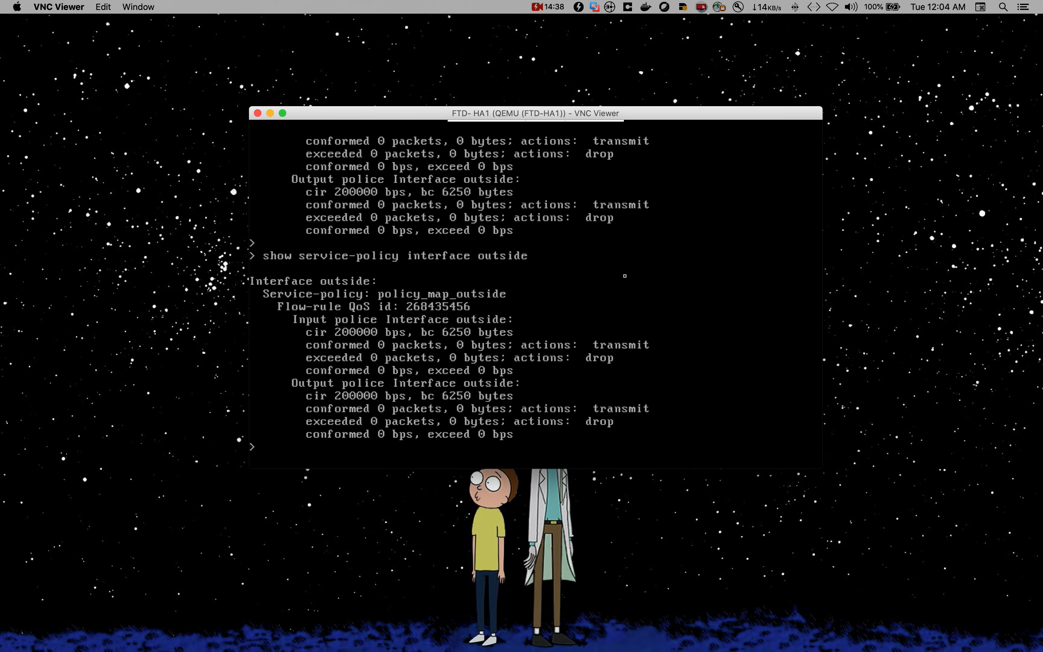
pyautogui.press('Return')
pyautogui.press('Return')
pyautogui.press('Return')
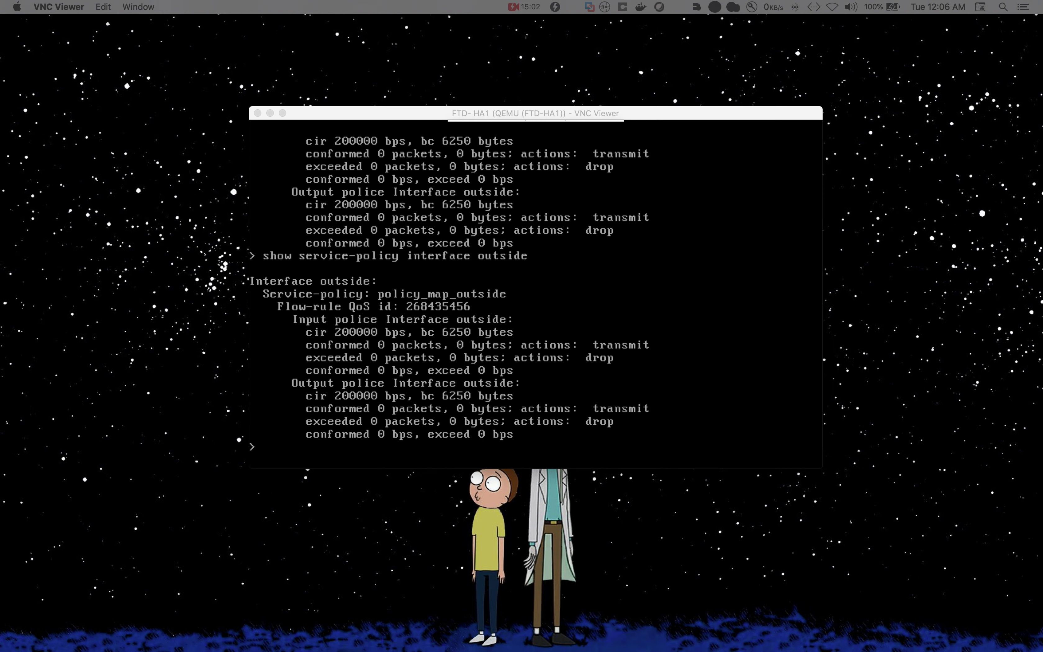
# - Review the jump host and DMZ in the EVE topology, and check the DMZ host's ftp data folder
pyautogui.click(386, 502)
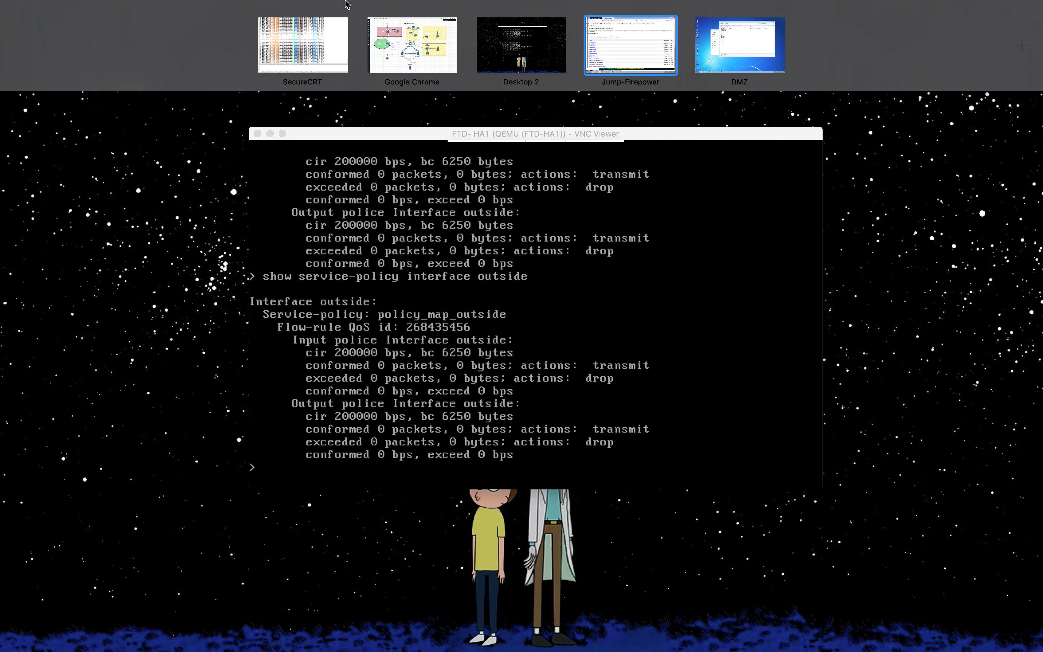
pyautogui.click(408, 43)
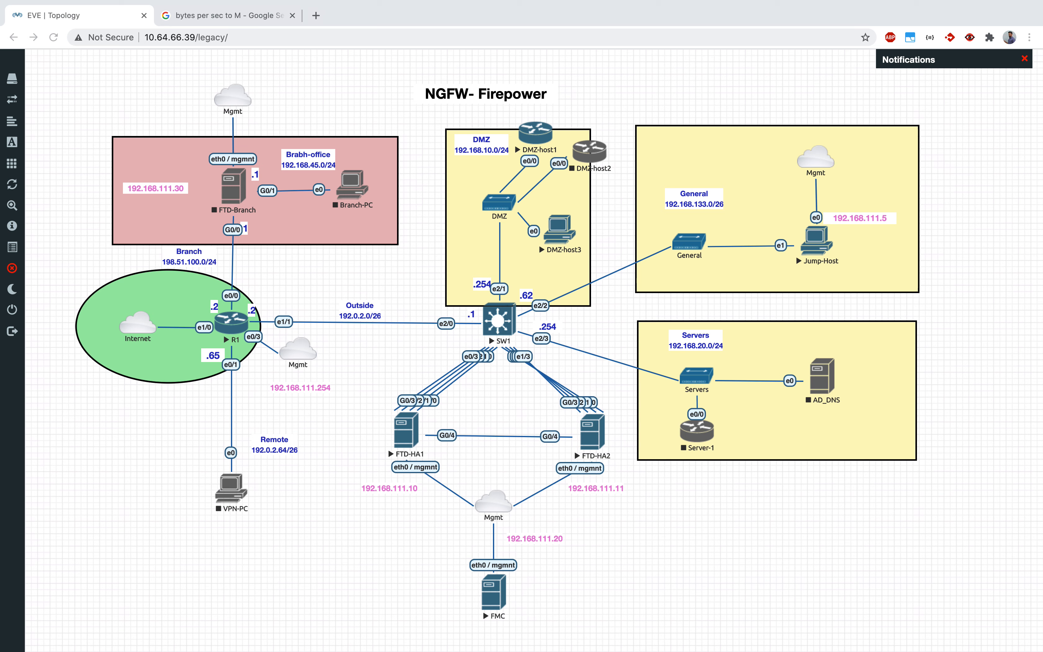
pyautogui.click(741, 608)
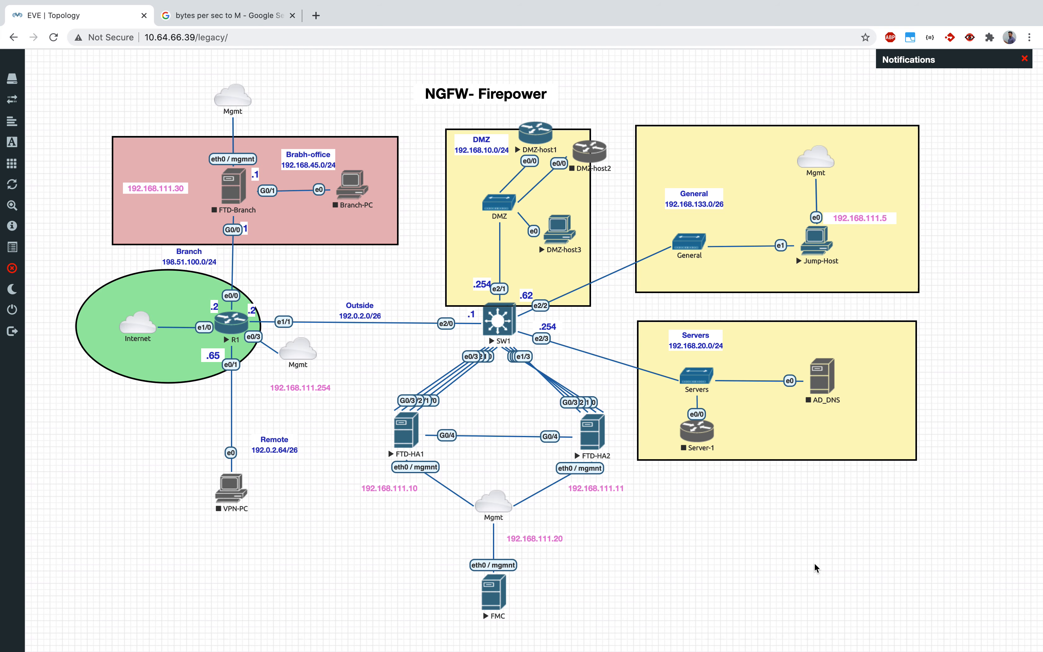
pyautogui.click(726, 497)
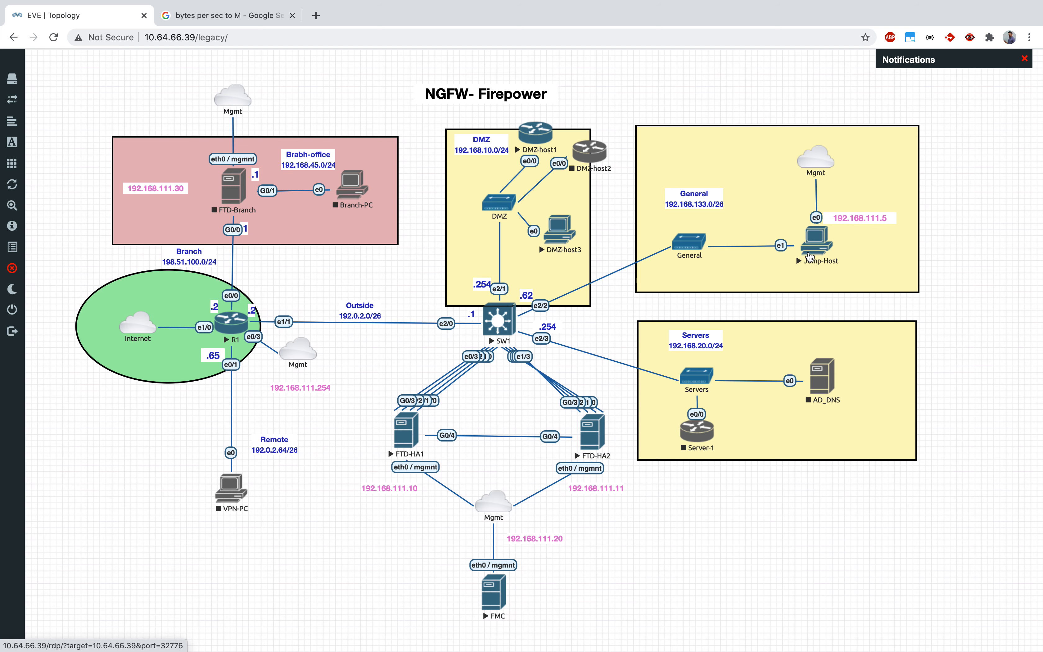
pyautogui.hotkey('ctrl', 'Up')
pyautogui.click(771, 60)
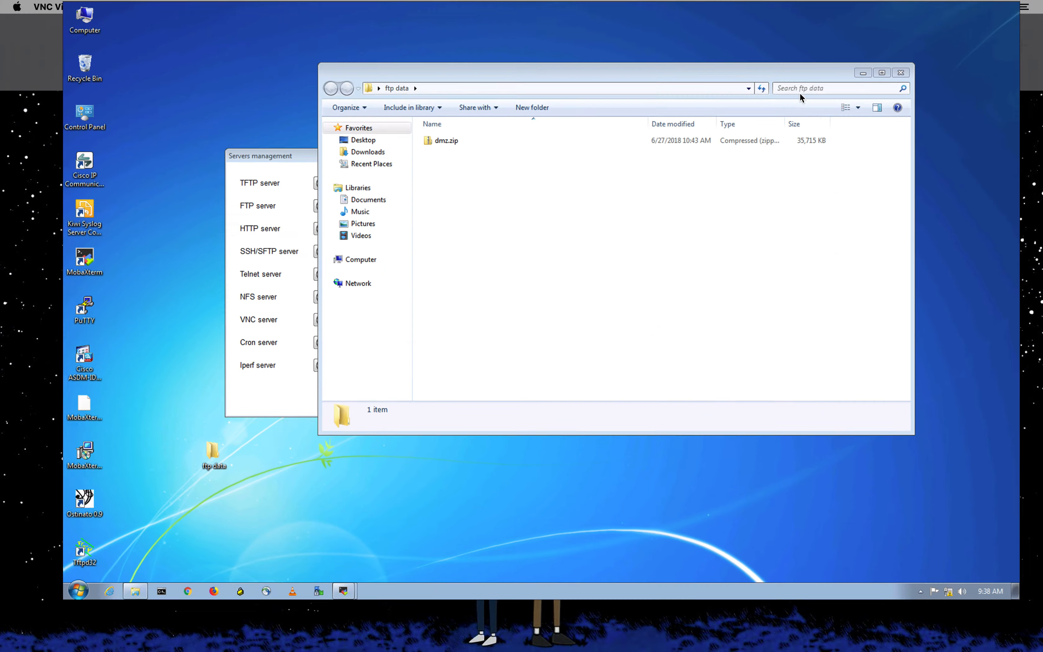
# - Switch to the Jump-Firepower desktop and bring up the MobaXterm servers management window with the FTP server settings
pyautogui.hotkey('ctrl', 'Up')
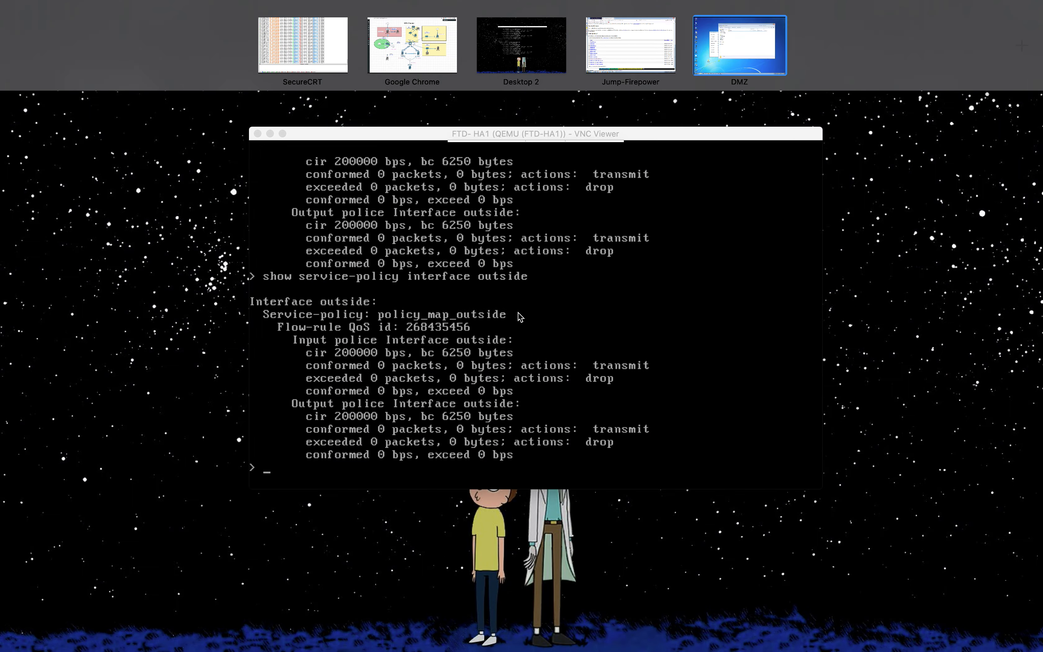
pyautogui.click(649, 47)
pyautogui.click(674, 123)
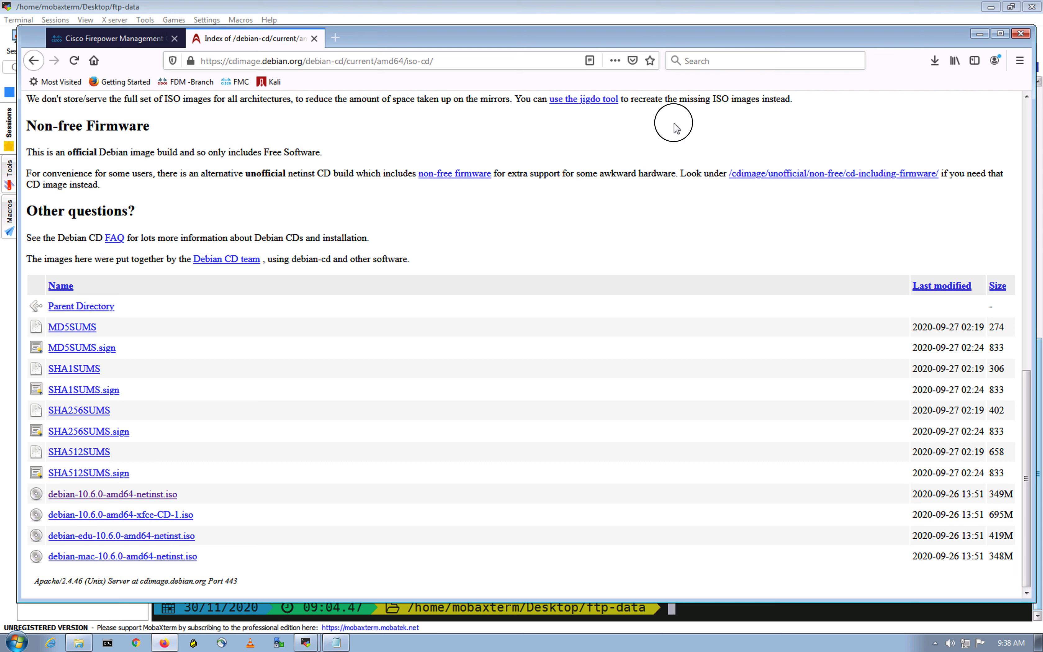
pyautogui.click(305, 642)
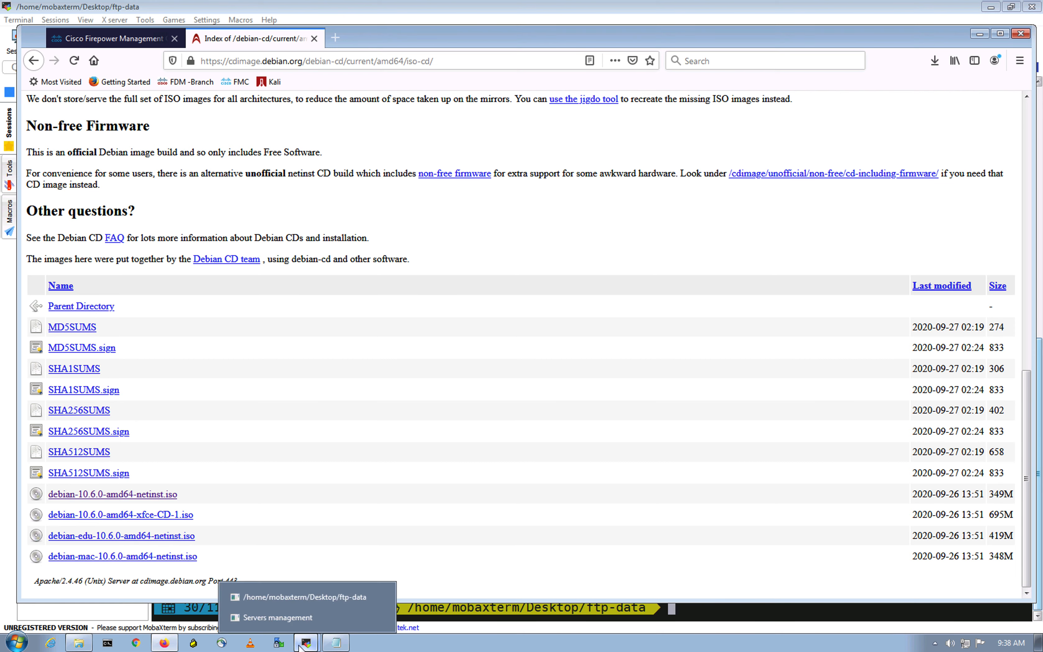
pyautogui.click(282, 616)
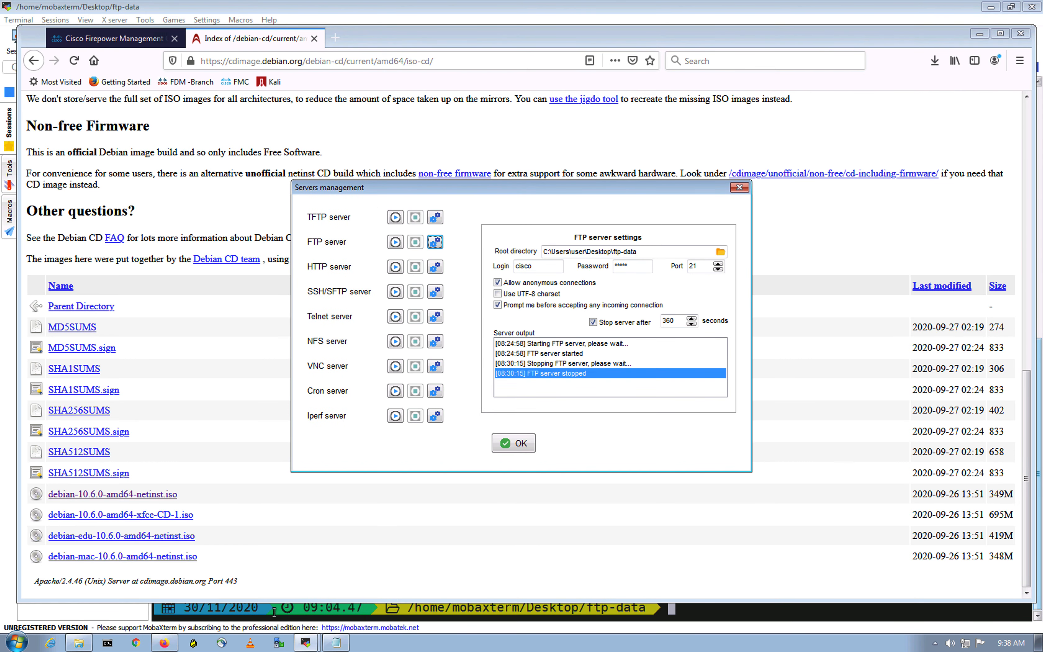
# - Bring up the MobaXterm terminal in the ftp-data directory and clear its screen
pyautogui.click(306, 642)
pyautogui.click(281, 600)
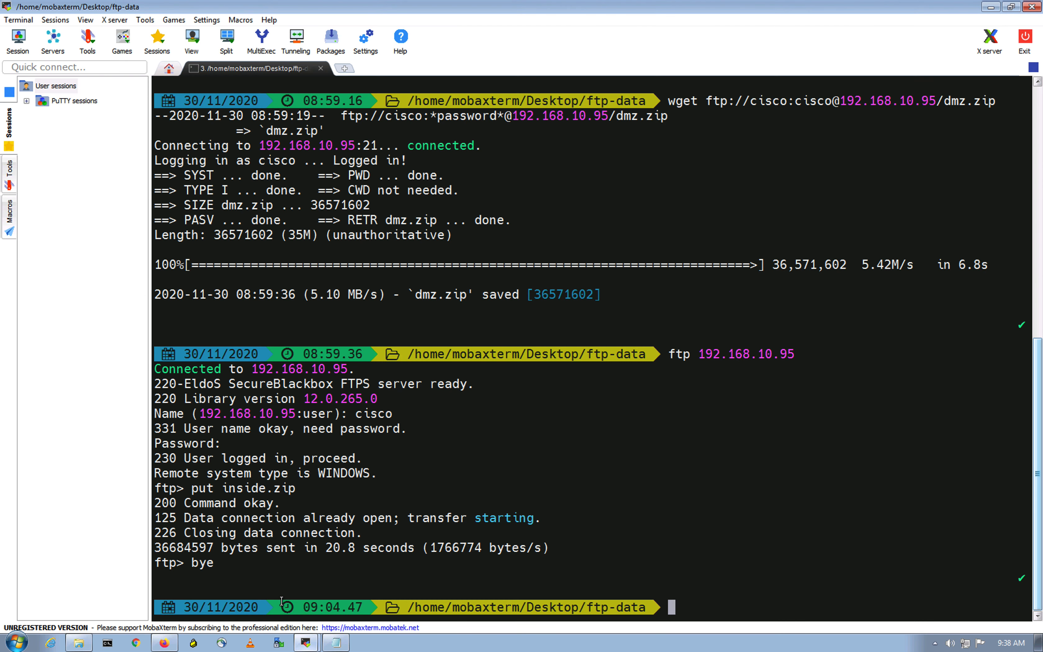
pyautogui.click(790, 419)
pyautogui.press('Return')
pyautogui.press('Return')
pyautogui.press('Return')
pyautogui.write('clear')
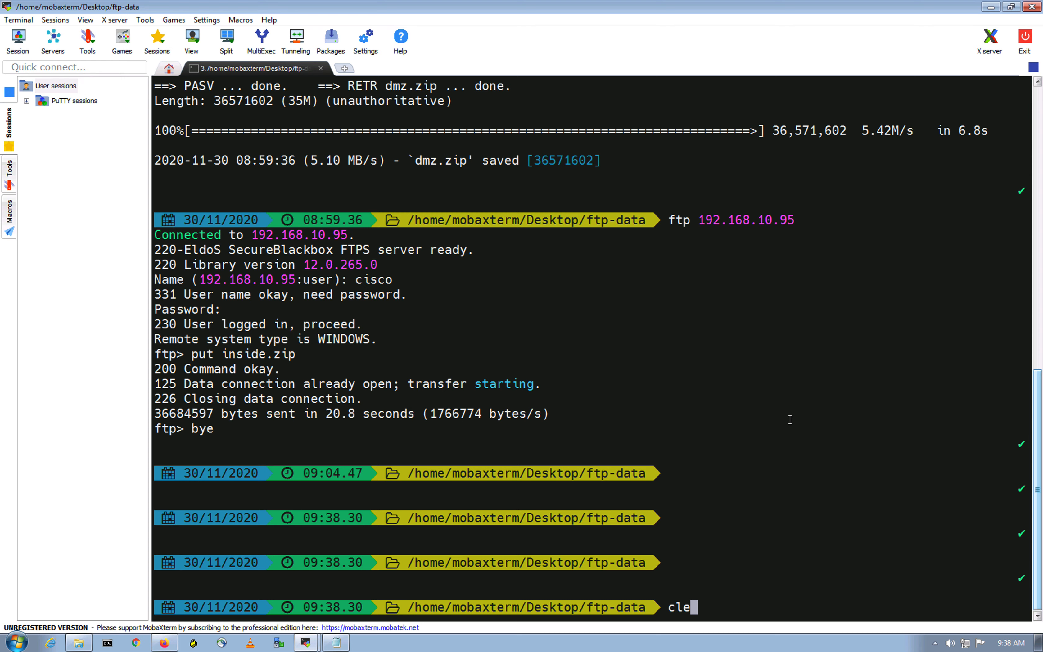
pyautogui.press('Return')
pyautogui.press('Return')
pyautogui.press('Return')
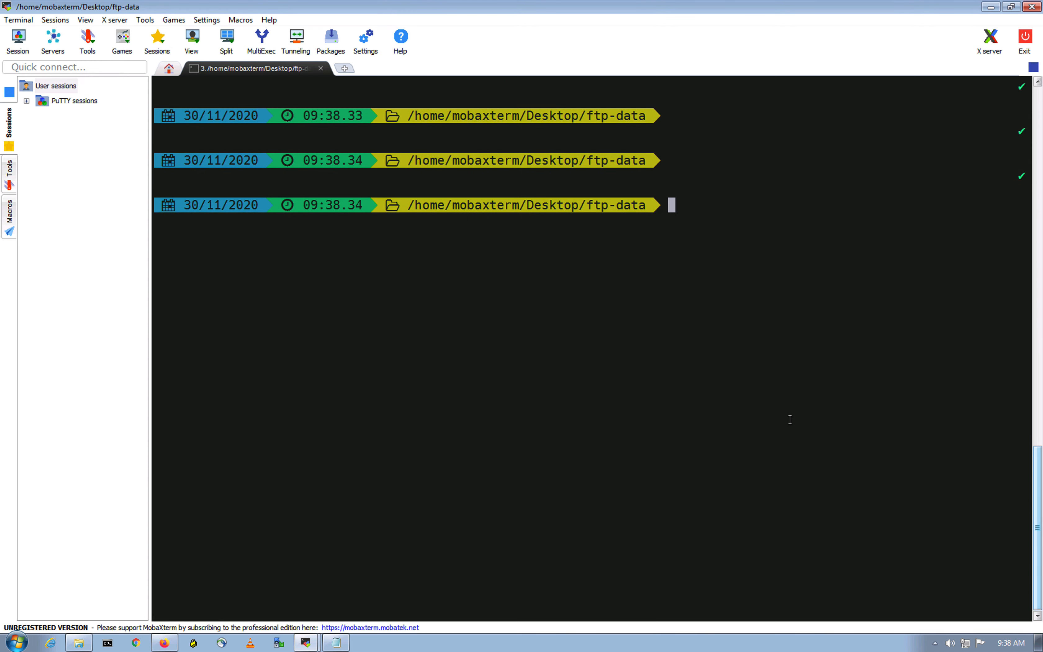
pyautogui.scroll(8, 789, 419)
pyautogui.scroll(-8, 787, 418)
# - Check the jump host's ftp-data folder contents and the DMZ hosts in the EVE topology
pyautogui.click(85, 646)
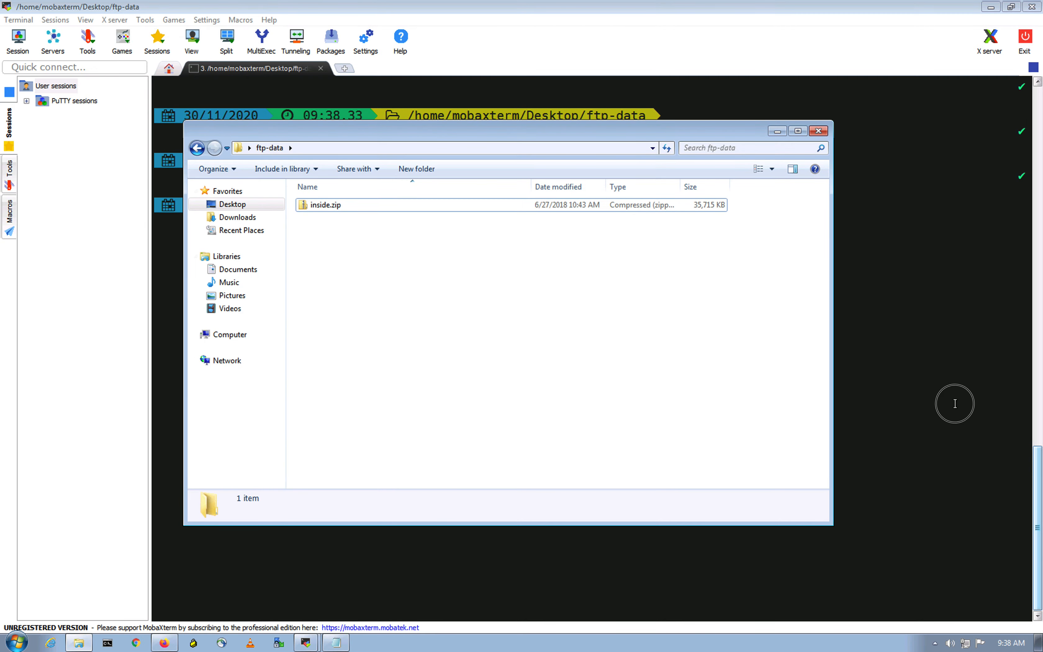
pyautogui.click(955, 403)
pyautogui.hotkey('ctrl', 'Up')
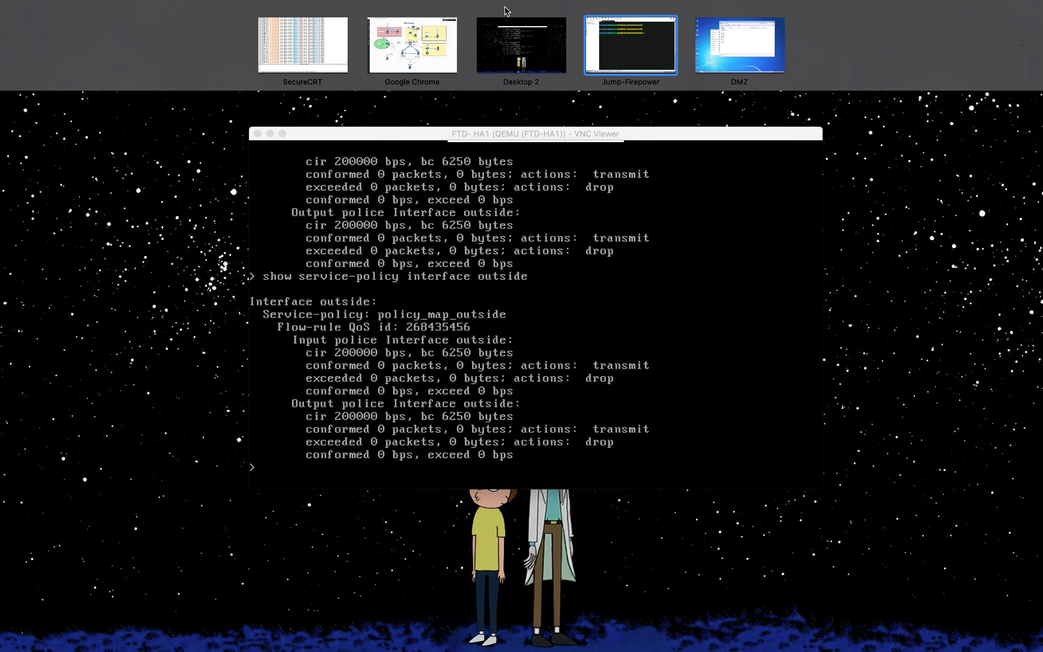
pyautogui.click(435, 49)
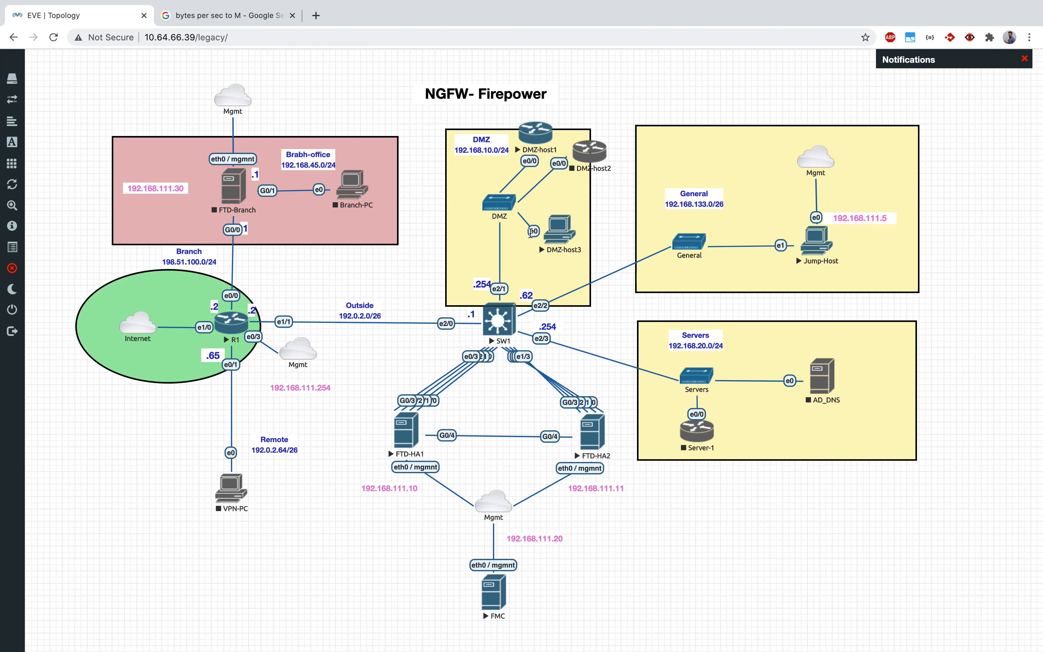
# - Switch to the DMZ host desktop and bring its MobaXterm servers management window to the front
pyautogui.hotkey('ctrl', 'Up')
pyautogui.moveTo(739, 65); pyautogui.dragTo(630, 63)
pyautogui.click(629, 62)
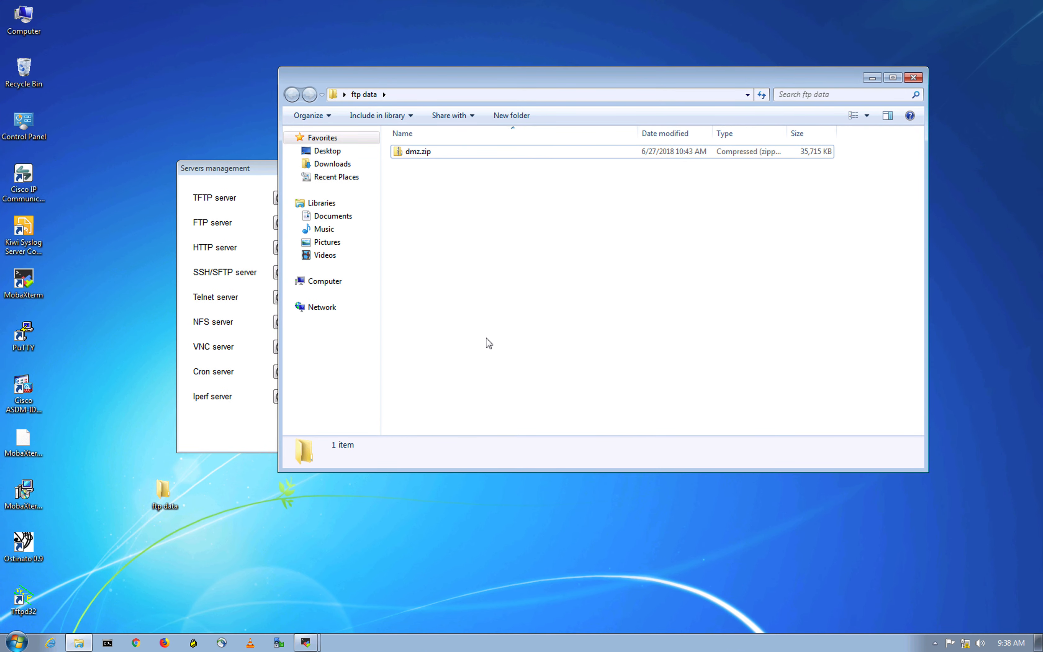
pyautogui.click(238, 446)
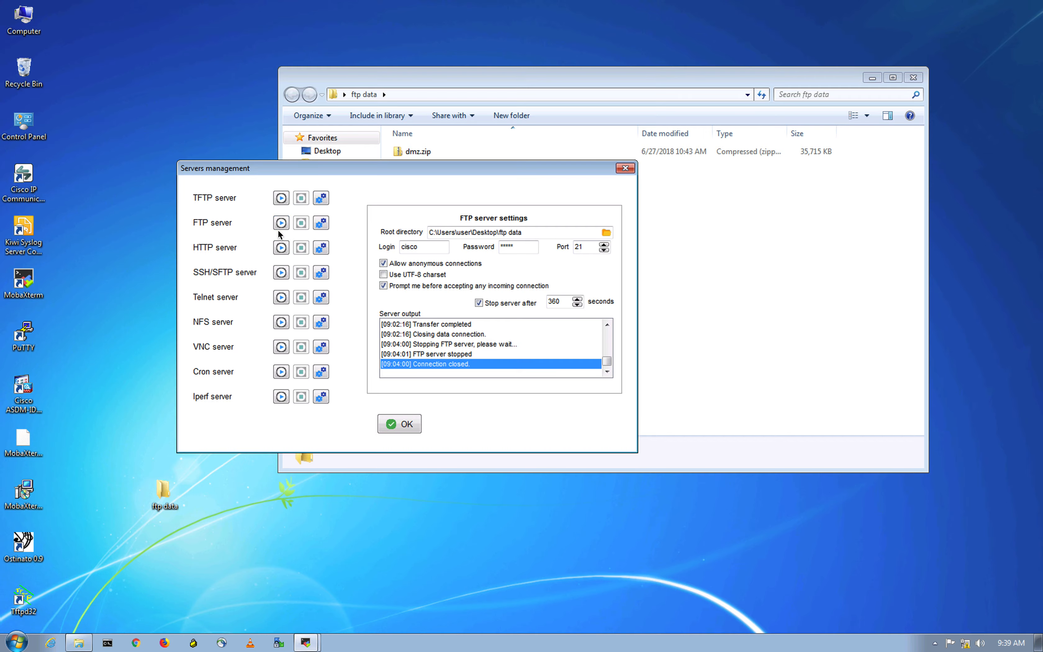
# - Return to the MobaXterm terminal on the jump host
pyautogui.hotkey('ctrl', 'Up')
pyautogui.click(739, 50)
pyautogui.click(719, 344)
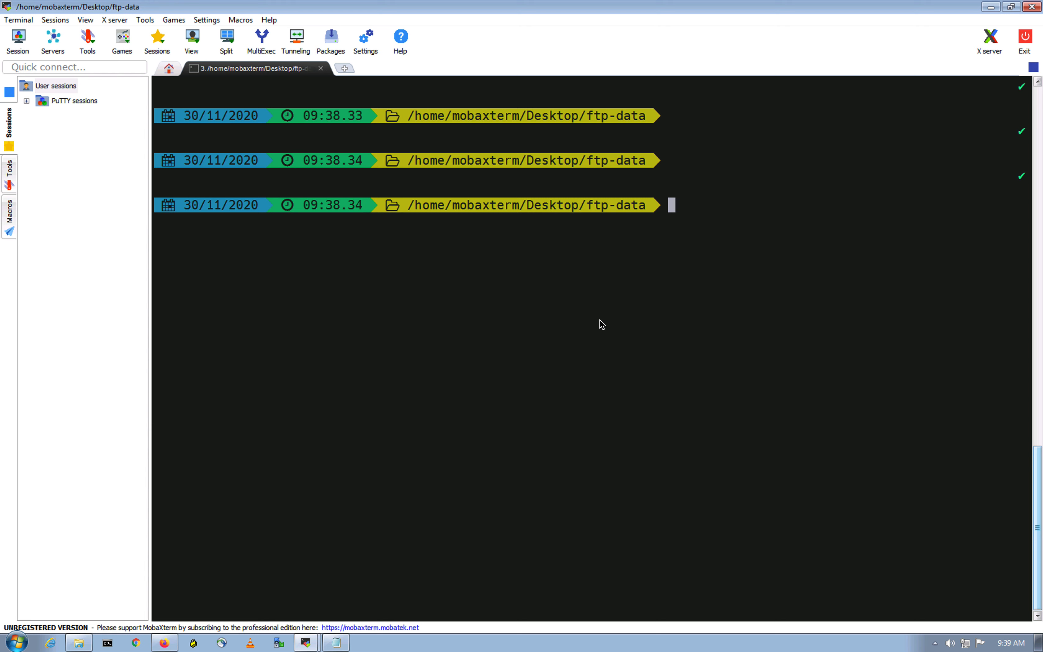
# - Recall the wget command, including the FTP username and password, for downloading dmz.zip from 192.168.10.95
pyautogui.press('Up')
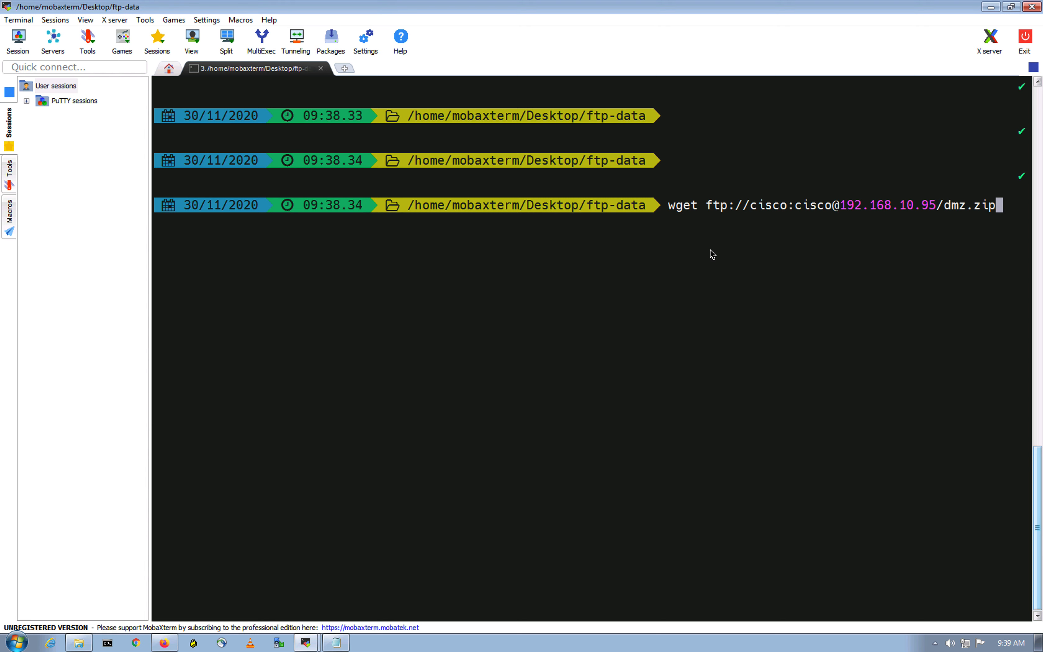
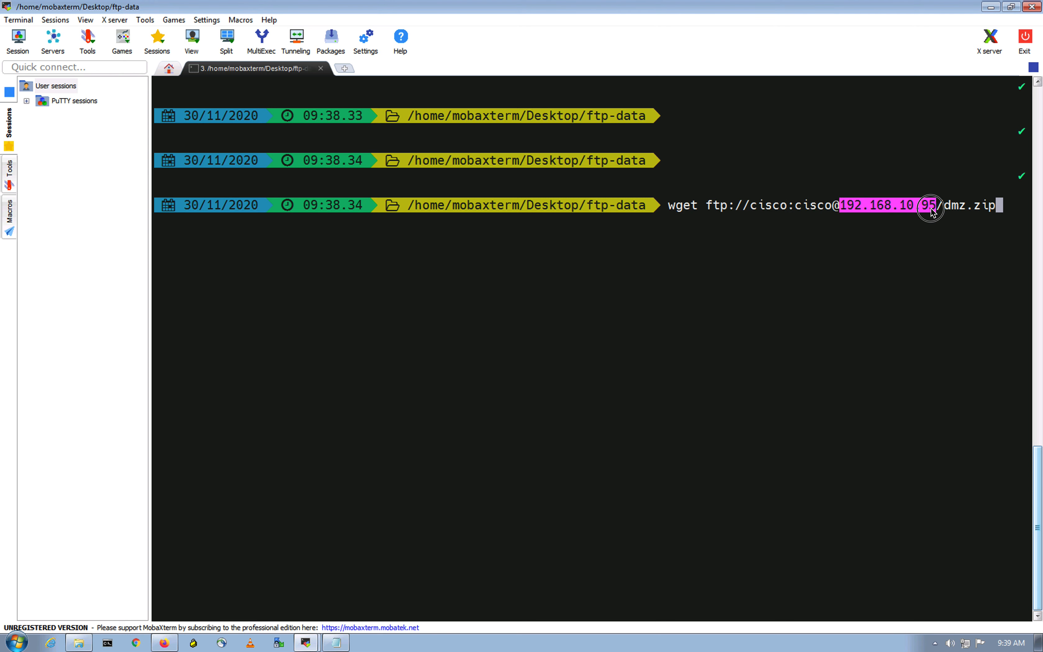
# - Replace the recalled wget command with a ping to 192.168.10.95, copying the address from the earlier terminal output, and run it
pyautogui.click(921, 254)
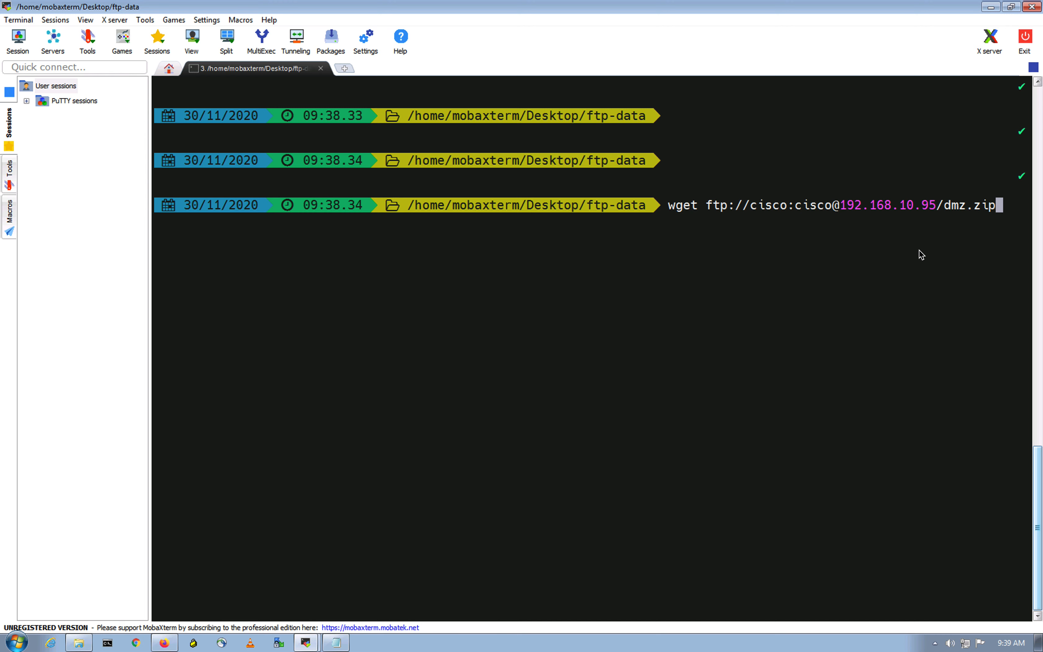
pyautogui.press('Up')
pyautogui.press('BackSpace')
pyautogui.press('BackSpace')
pyautogui.press('BackSpace')
pyautogui.press('BackSpace')
pyautogui.press('BackSpace')
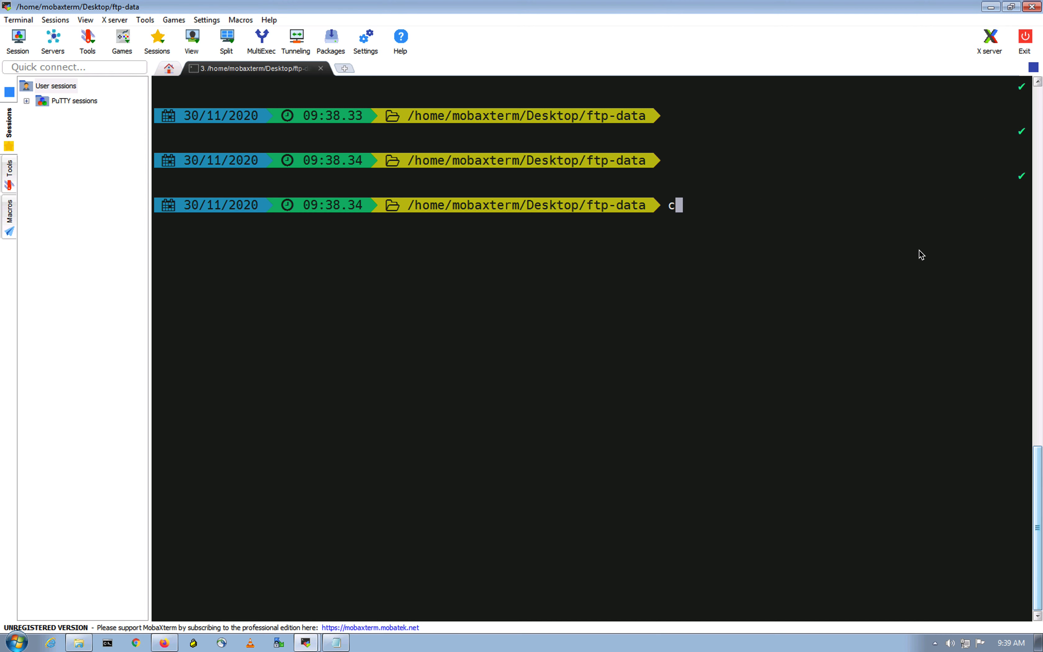
pyautogui.write('ping')
pyautogui.scroll(15, 471, 351)
pyautogui.scroll(3, 470, 351)
pyautogui.moveTo(513, 564); pyautogui.dragTo(605, 567)
pyautogui.press('super+c')
pyautogui.scroll(-18, 543, 454)
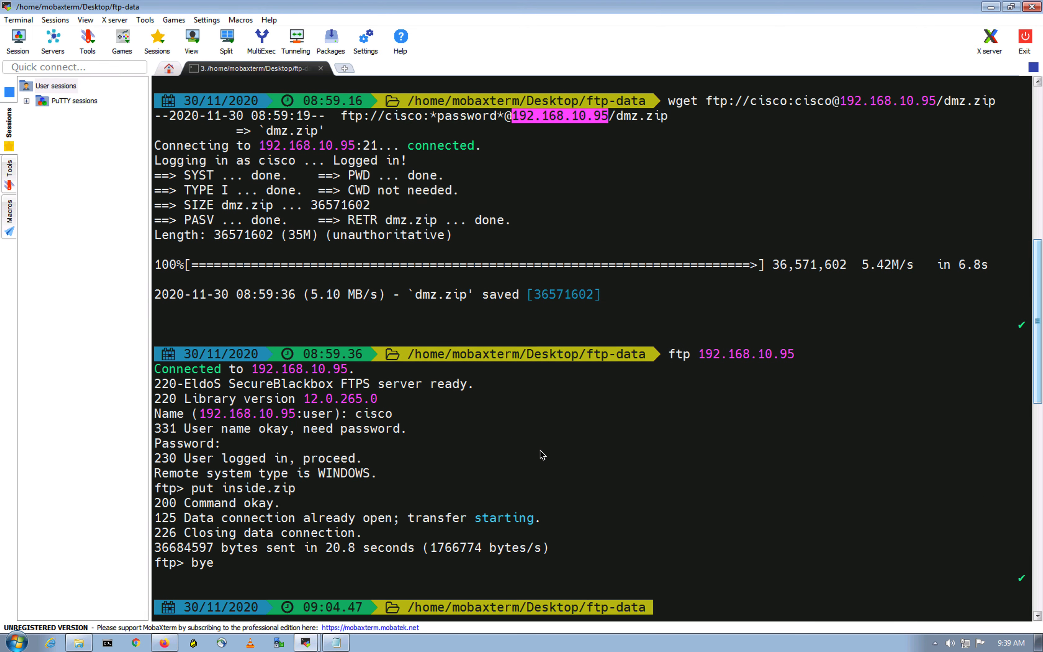
pyautogui.rightClick(763, 321)
pyautogui.press('Return')
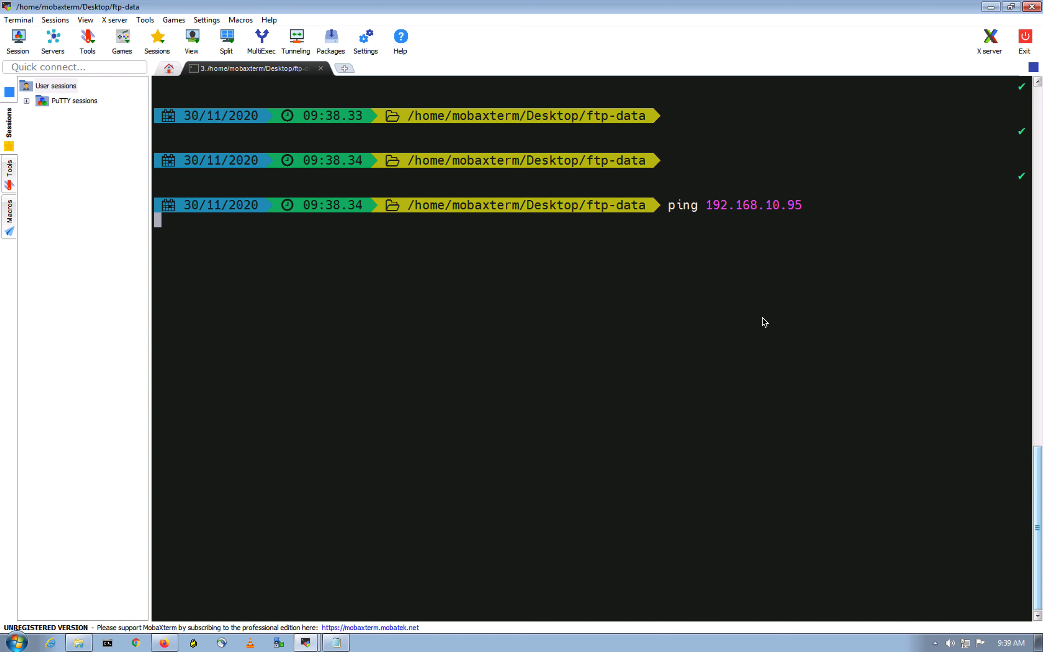
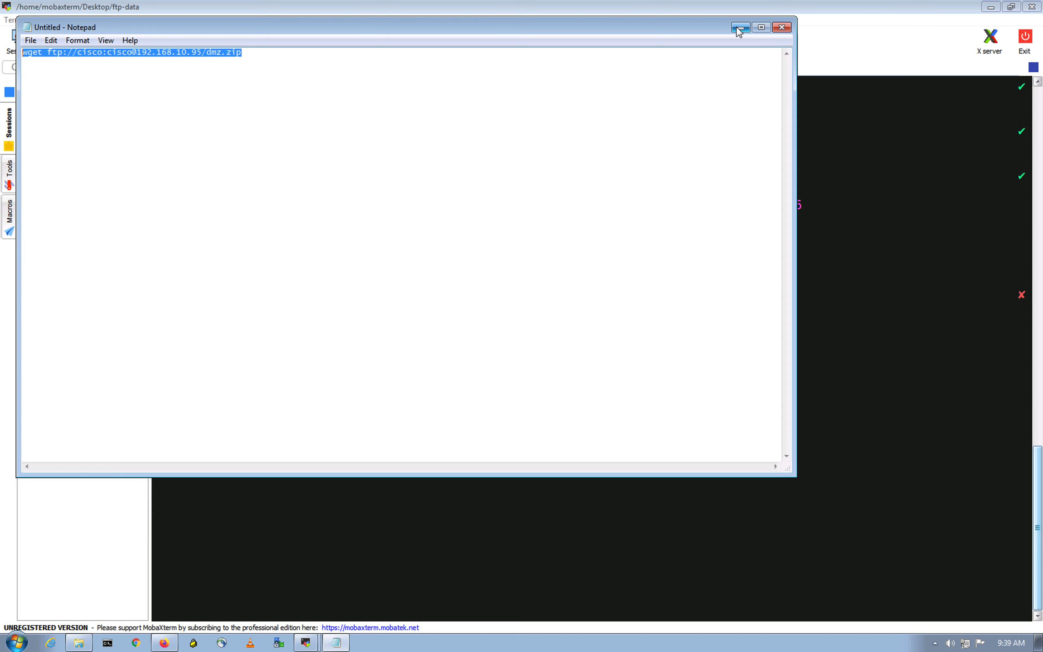
# - Copy the dmz.zip wget command with its embedded FTP password from Notepad, clear the terminal, and run the pasted command
pyautogui.rightClick(221, 52)
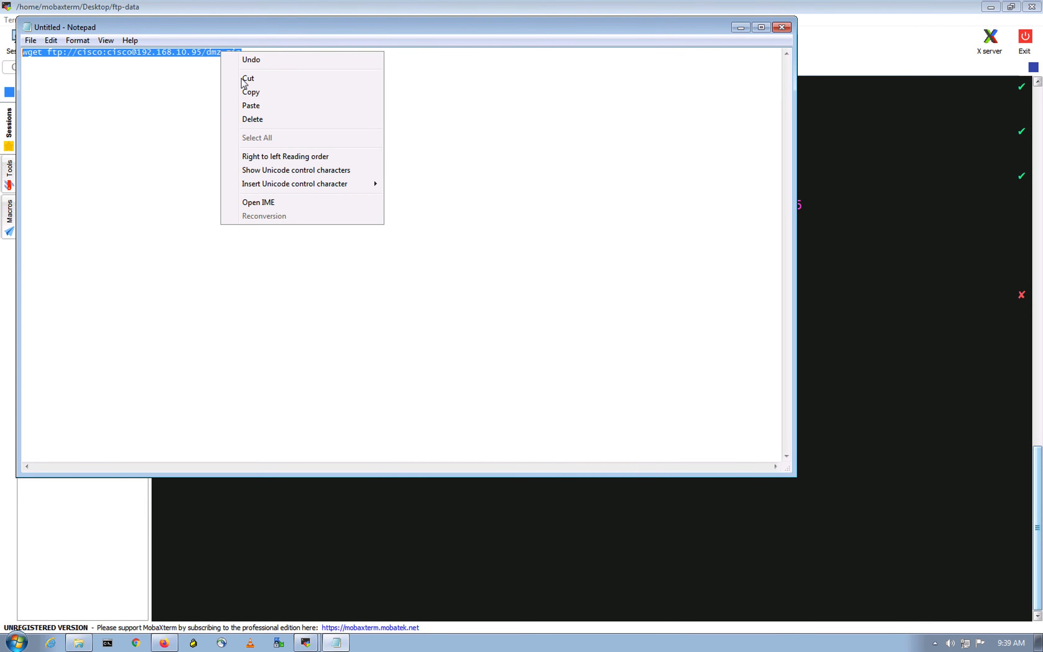
pyautogui.click(250, 92)
pyautogui.click(741, 28)
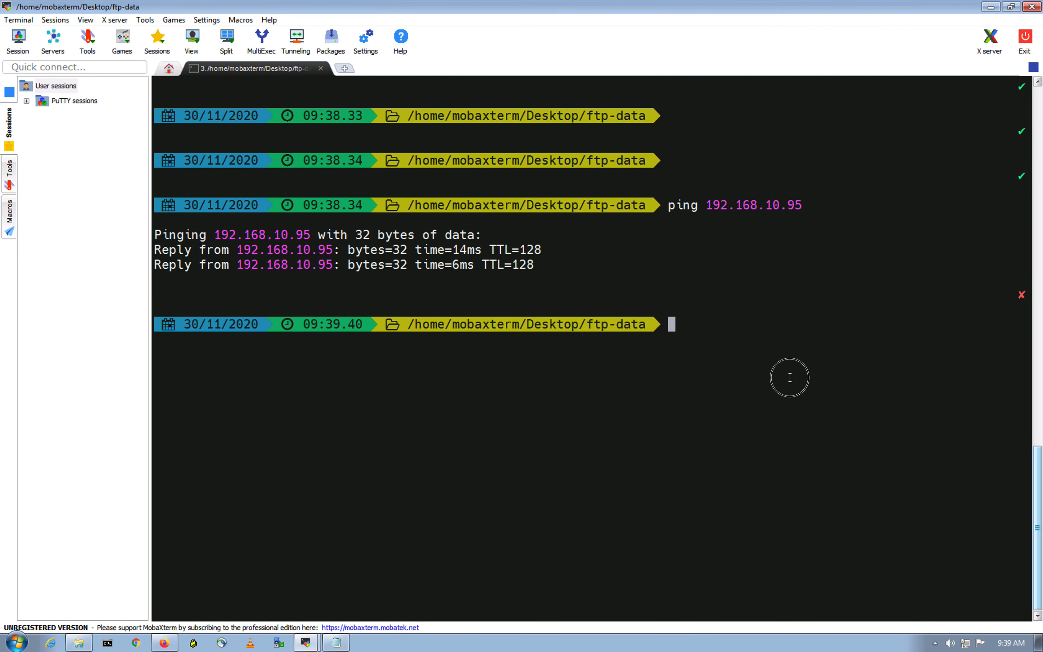
pyautogui.write('clear')
pyautogui.press('Return')
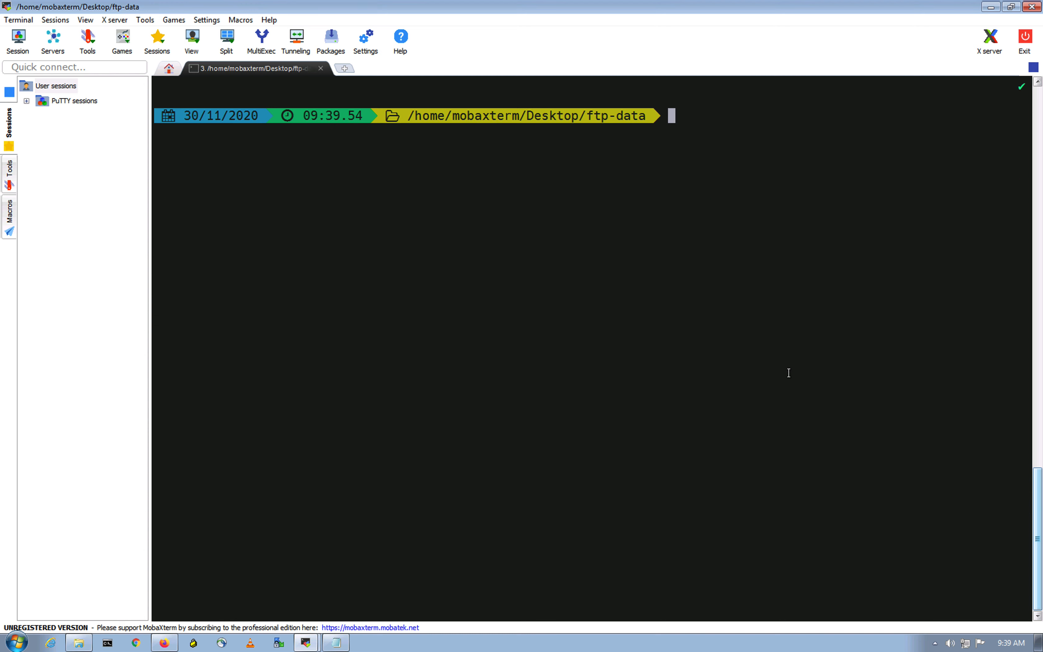
pyautogui.rightClick(789, 372)
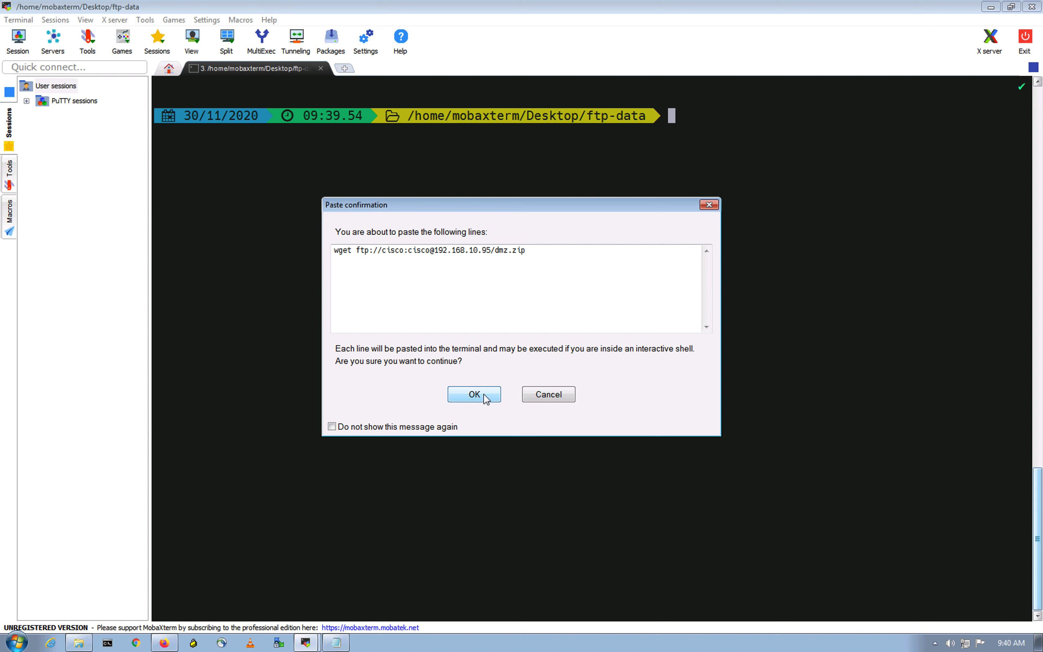
pyautogui.click(474, 394)
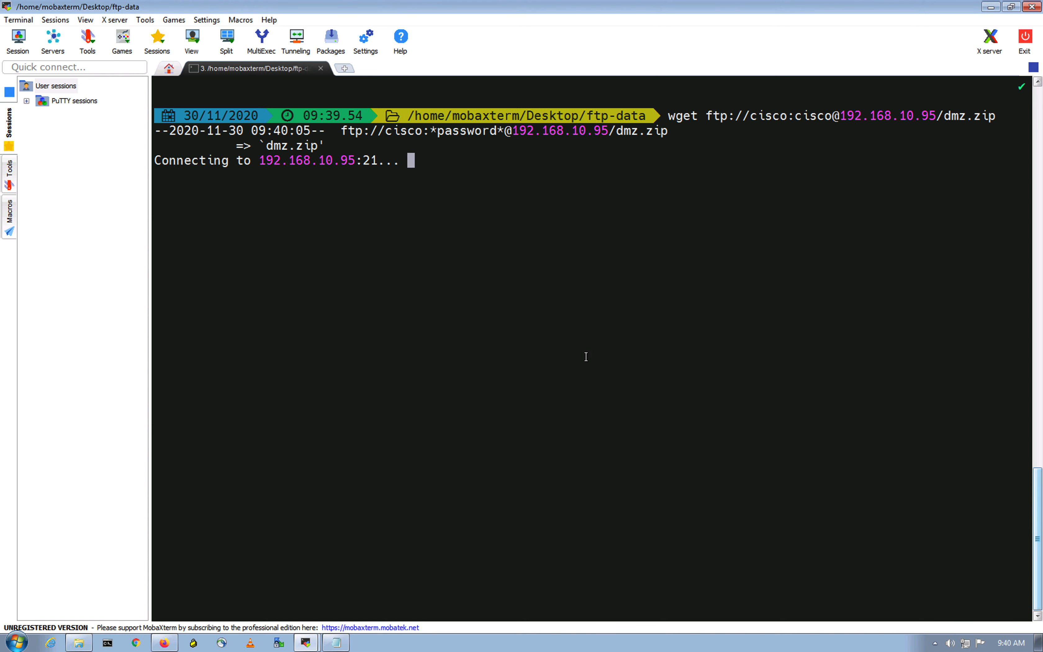
pyautogui.click(586, 357)
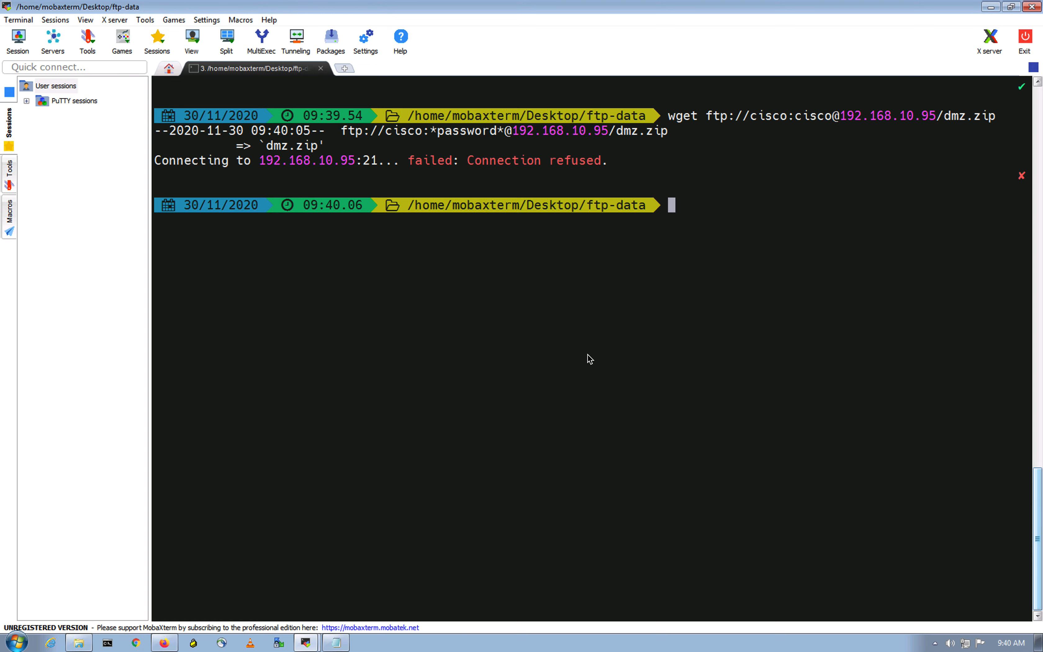
# - Recall the wget command in the jump machine's terminal and start the FTP server on the DMZ machine
pyautogui.press('Up')
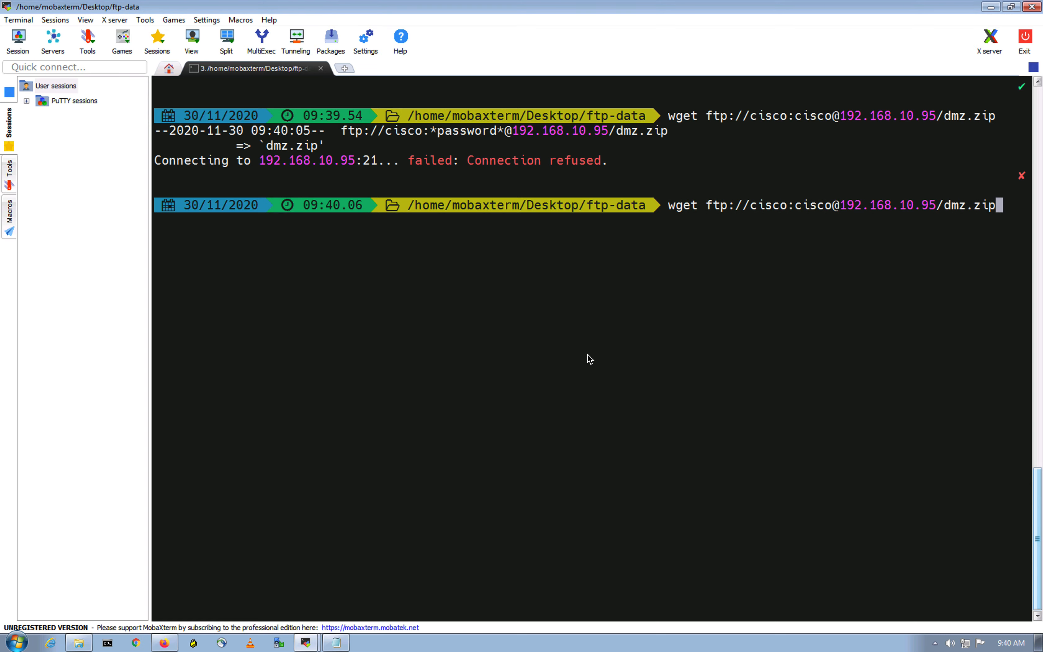
pyautogui.hotkey('ctrl', 'Up')
pyautogui.click(637, 55)
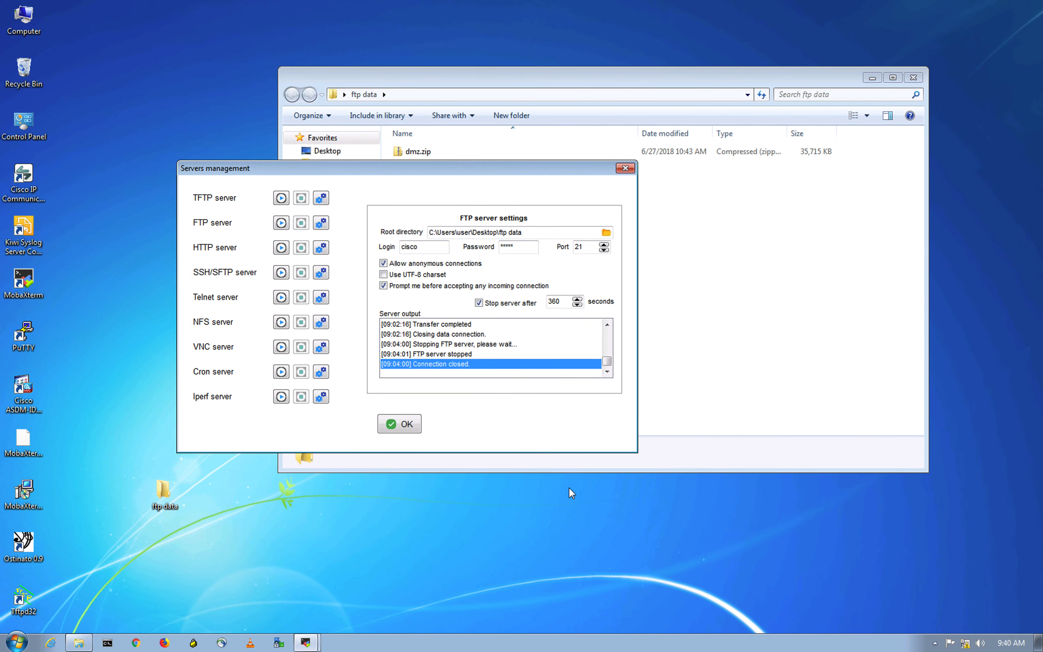
pyautogui.click(281, 223)
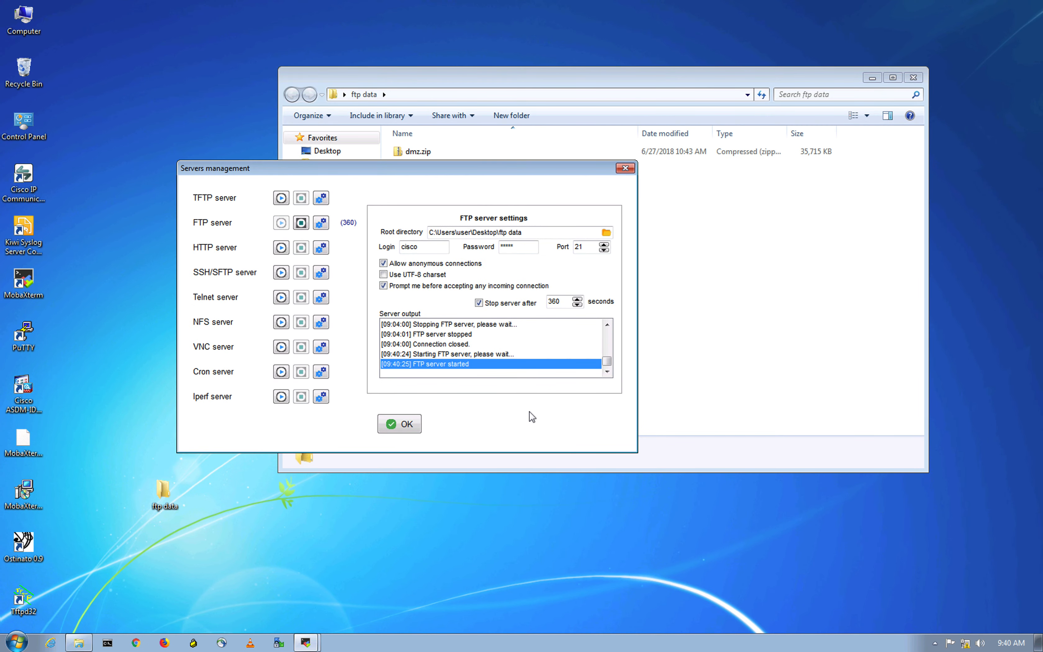
pyautogui.hotkey('ctrl', 'Up')
pyautogui.click(743, 47)
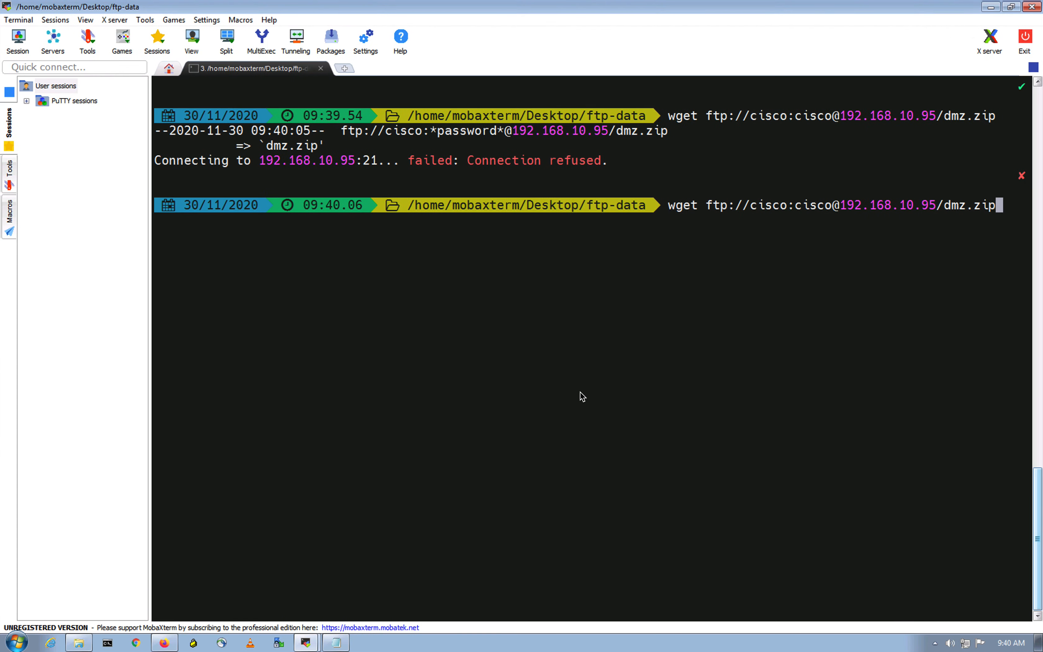
# - Run the recalled wget download of dmz.zip and allow the incoming FTP client connection on the DMZ machine
pyautogui.press('Return')
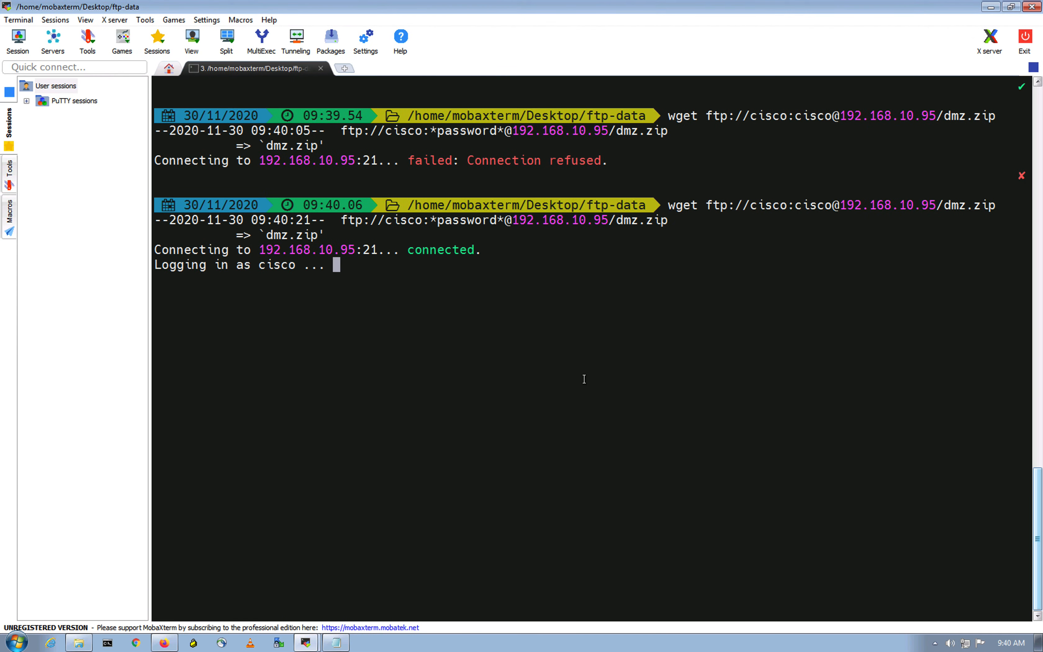
pyautogui.hotkey('ctrl', 'Up')
pyautogui.click(667, 50)
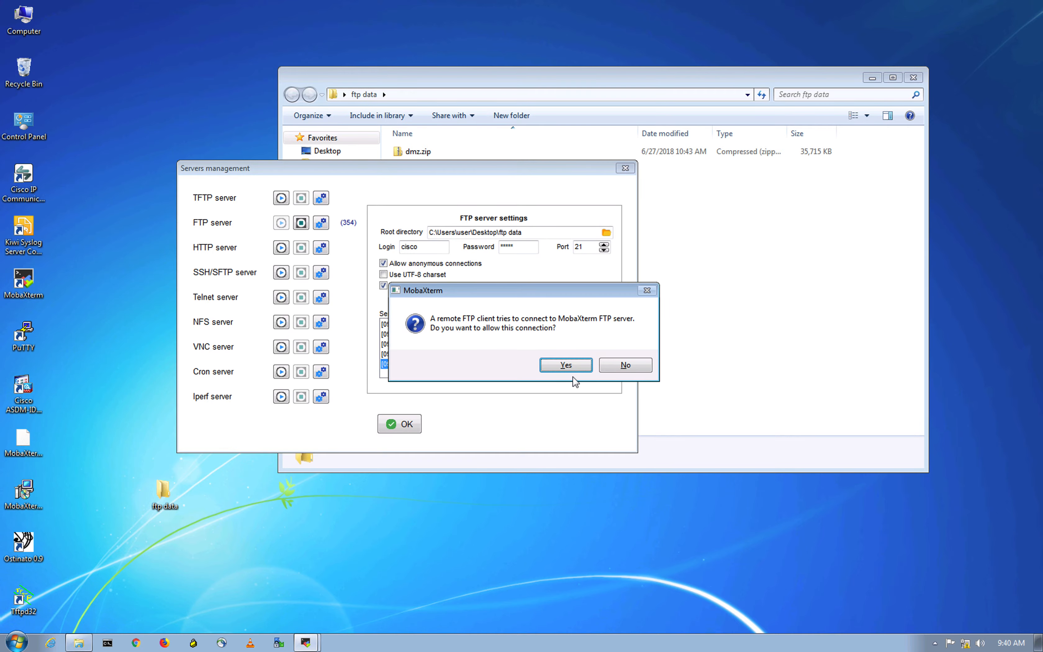
pyautogui.click(575, 366)
pyautogui.hotkey('ctrl', 'Up')
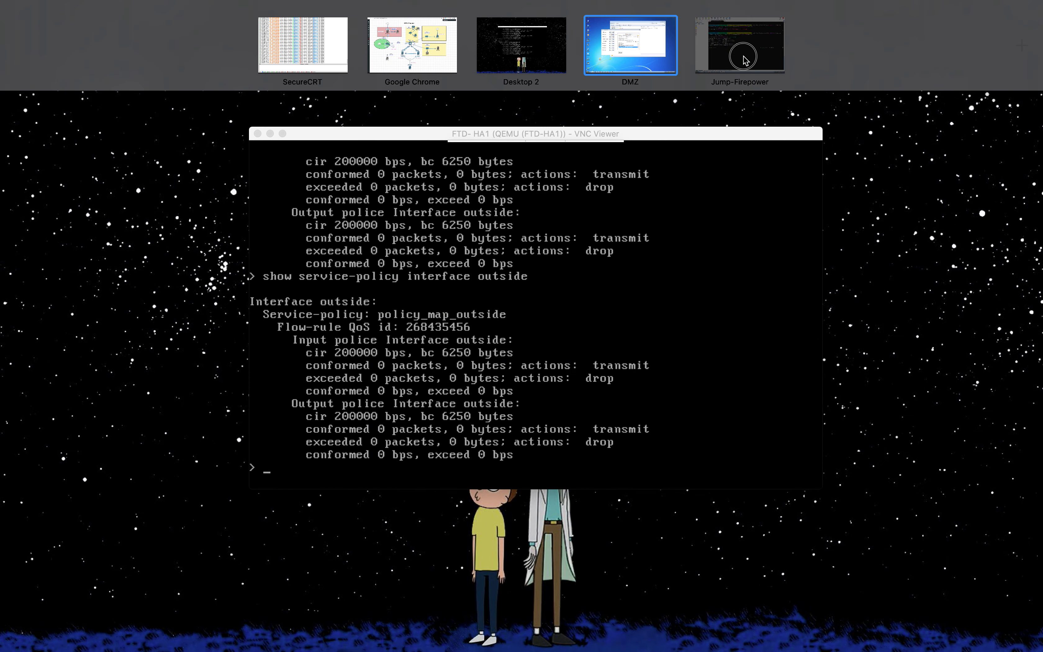
pyautogui.click(746, 60)
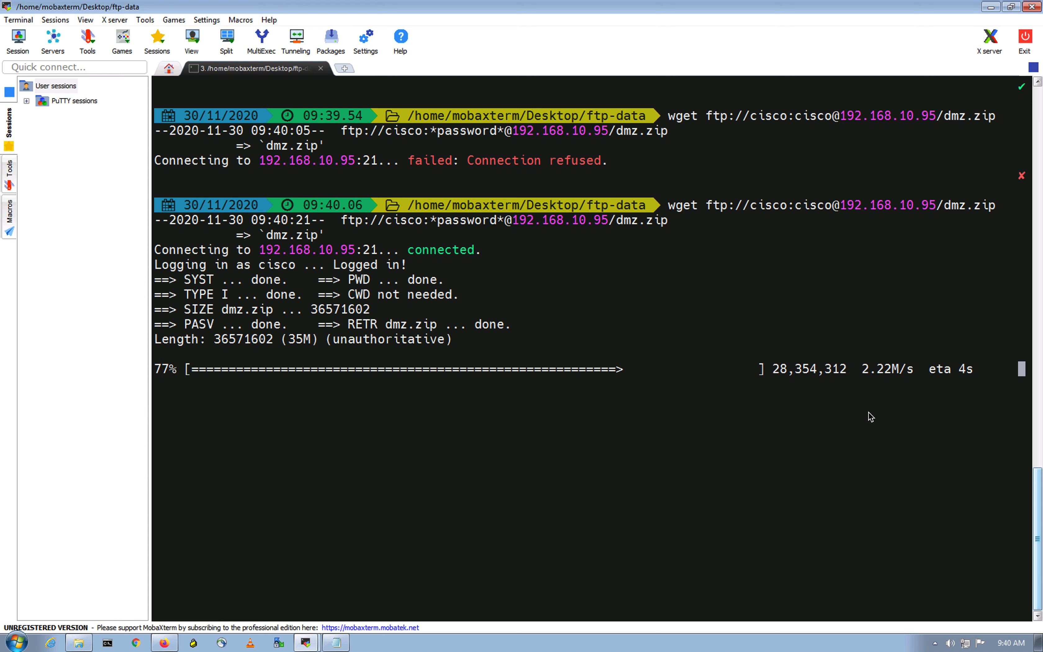
# - Examine the transfer speed of the dmz.zip download in the wget output
pyautogui.moveTo(868, 373); pyautogui.dragTo(903, 373)
pyautogui.click(910, 401)
pyautogui.doubleClick(885, 371)
pyautogui.click(910, 415)
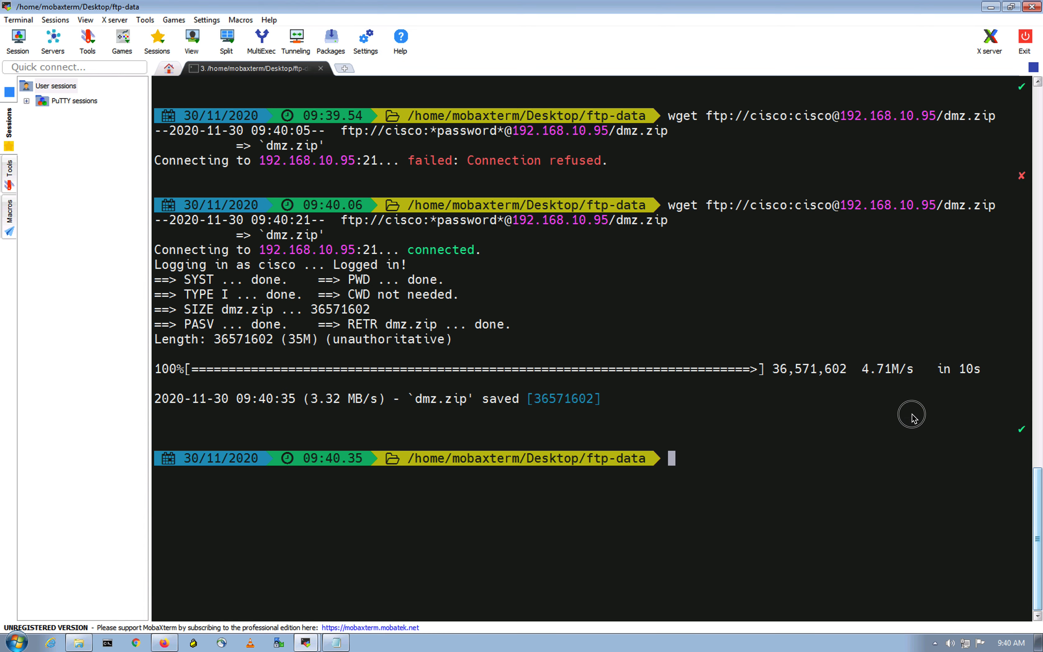
pyautogui.tripleClick(919, 372)
pyautogui.click(888, 409)
pyautogui.moveTo(865, 373); pyautogui.dragTo(917, 370)
pyautogui.click(913, 423)
pyautogui.moveTo(863, 372); pyautogui.dragTo(914, 370)
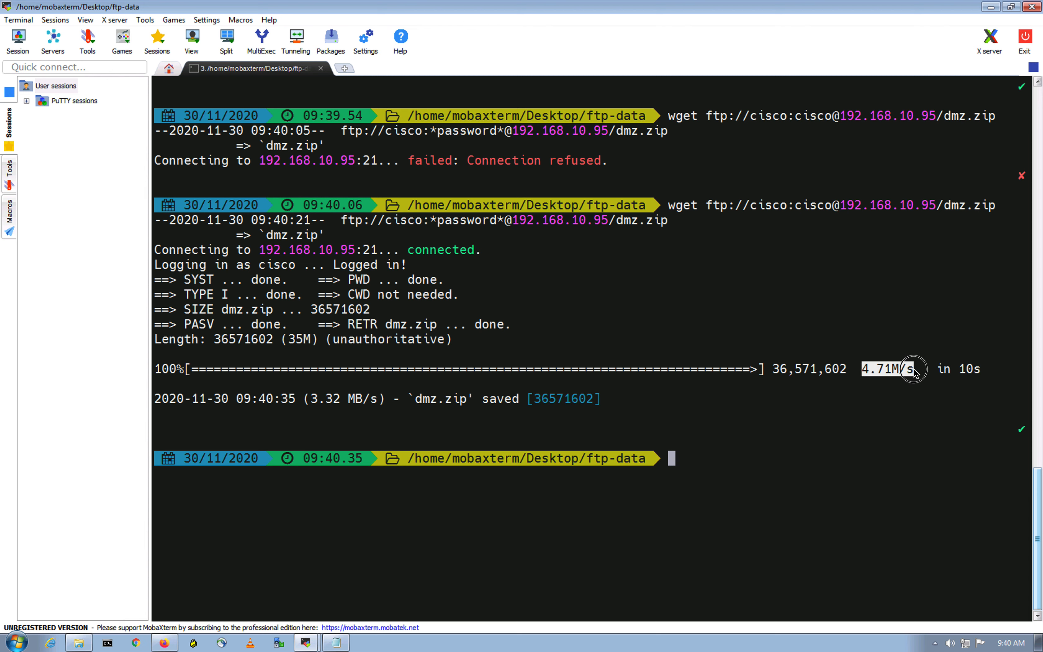
pyautogui.click(914, 421)
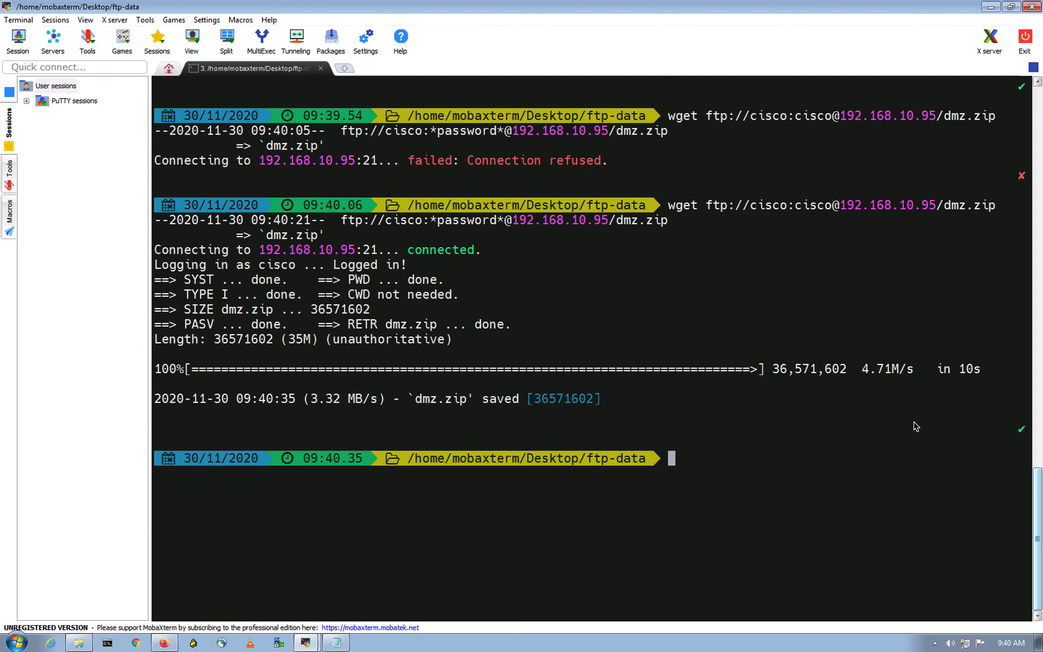
# - Clear the wget output from the terminal
pyautogui.click(711, 414)
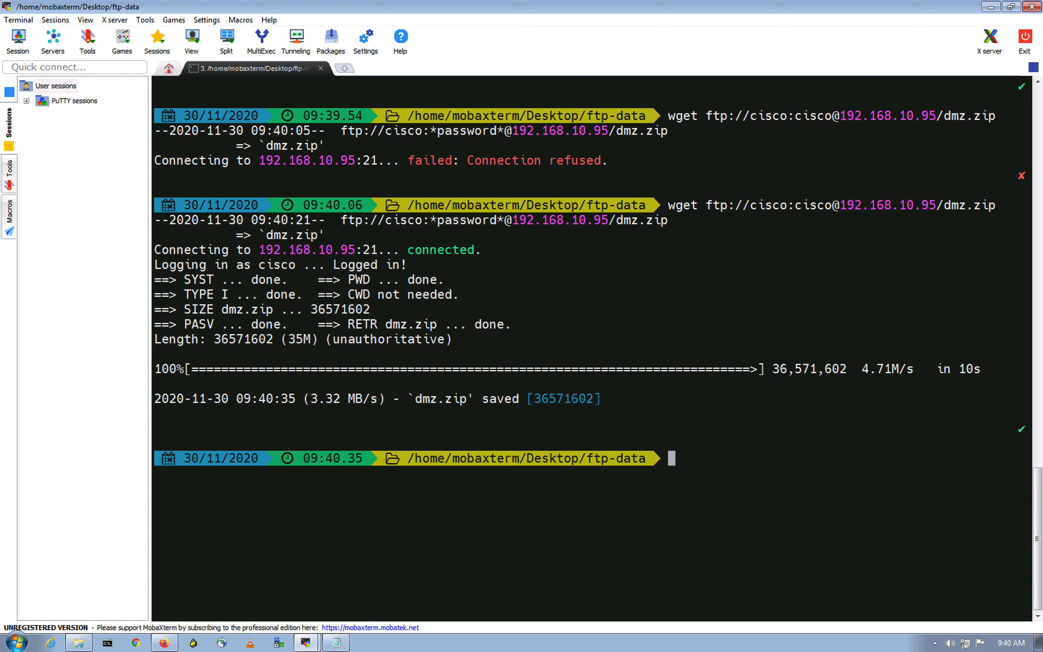
pyautogui.click(734, 406)
pyautogui.write('clear')
pyautogui.press('Return')
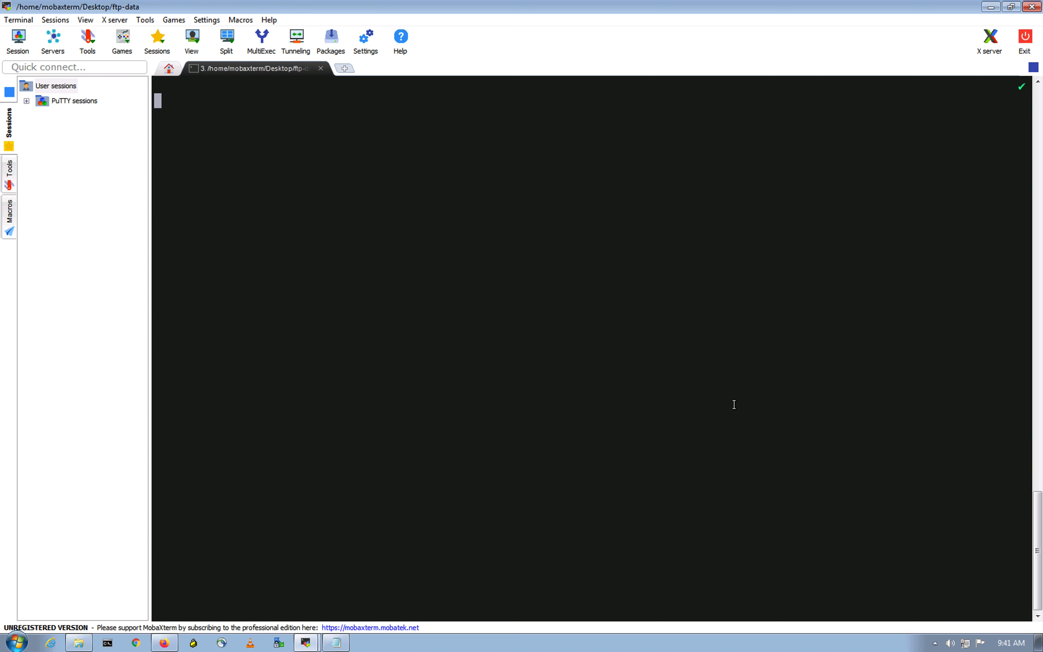
pyautogui.click(366, 334)
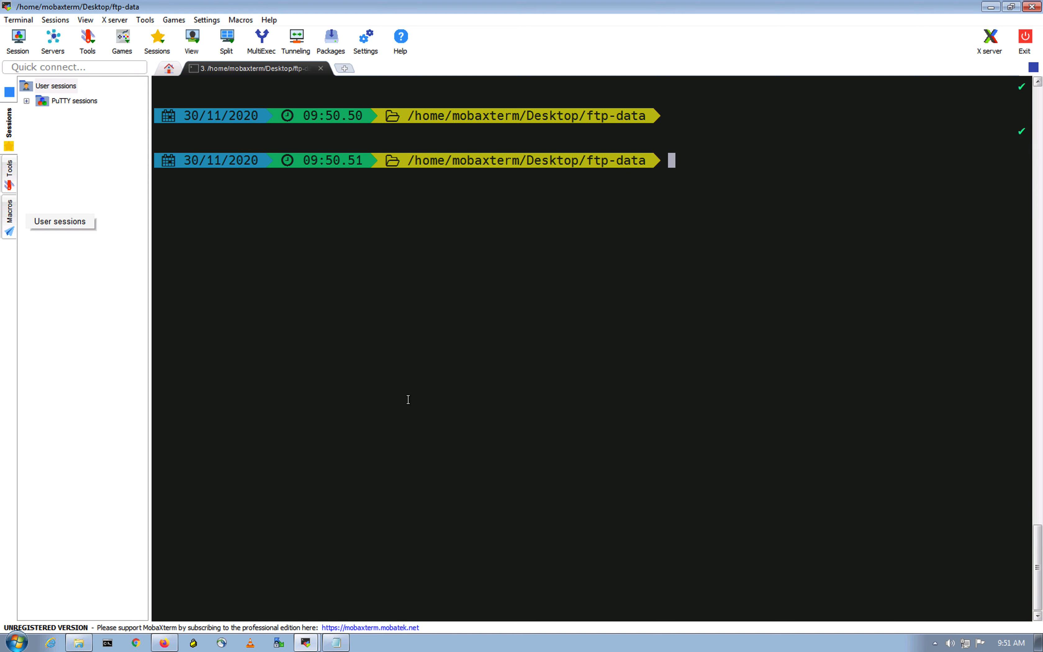
# - Enter the command ftp 192.168.10.95 without running it and restart the FTP server on the DMZ machine
pyautogui.write('ftp ')
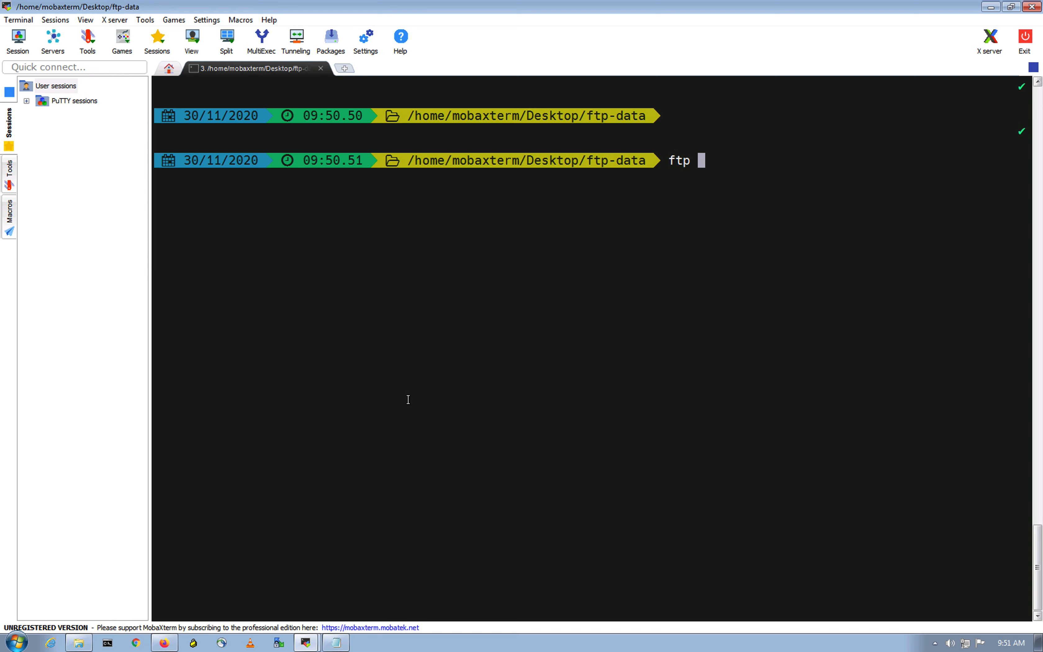
pyautogui.write('19')
pyautogui.press('Up')
pyautogui.press('Up')
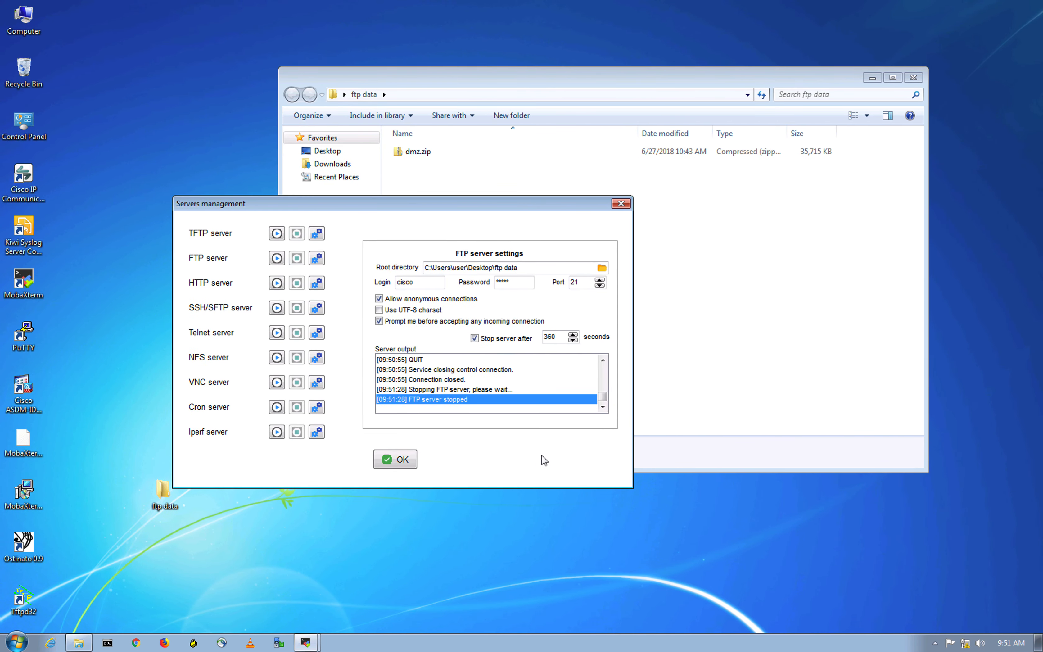
pyautogui.click(277, 258)
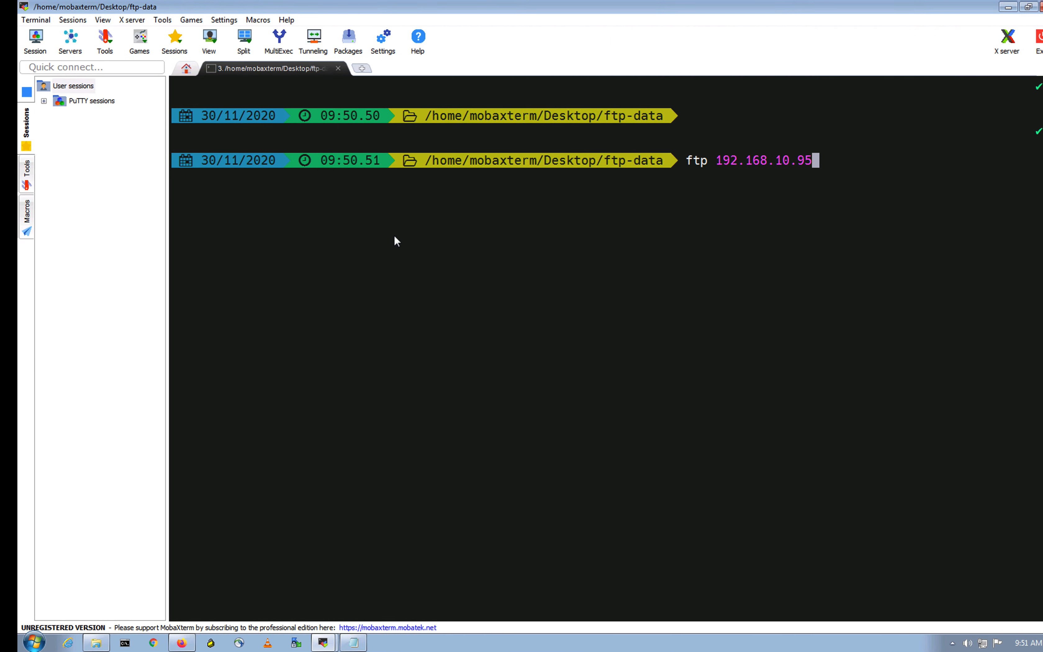
# - Review the earlier FTP sessions in the terminal history and run the prepared ftp 192.168.10.95 command
pyautogui.scroll(9, 728, 334)
pyautogui.scroll(10, 728, 336)
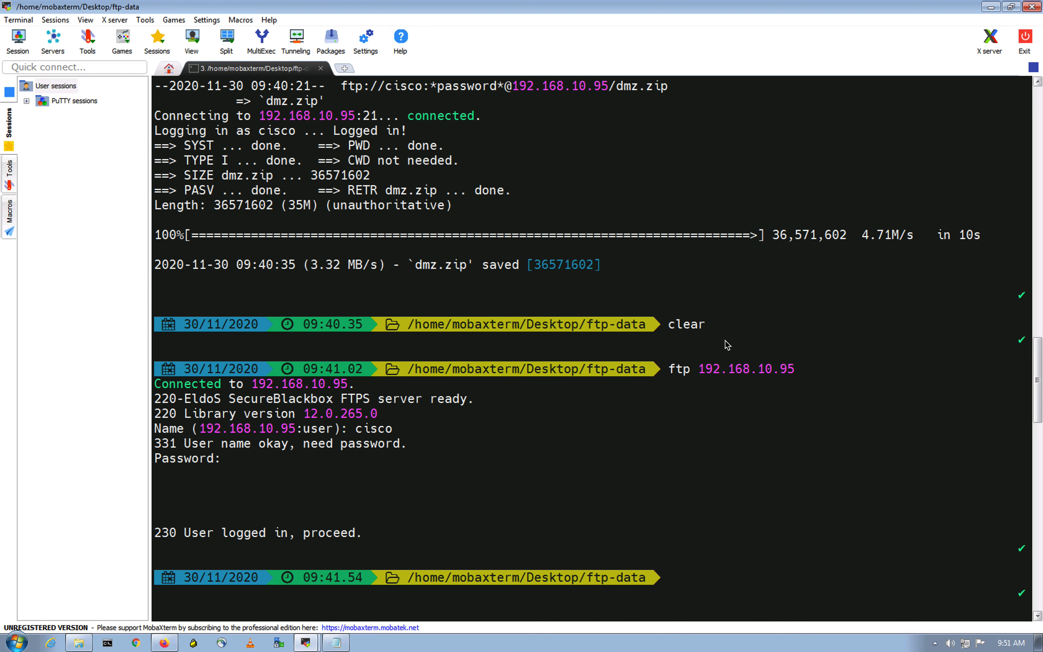
pyautogui.scroll(-12, 725, 344)
pyautogui.scroll(-11, 721, 347)
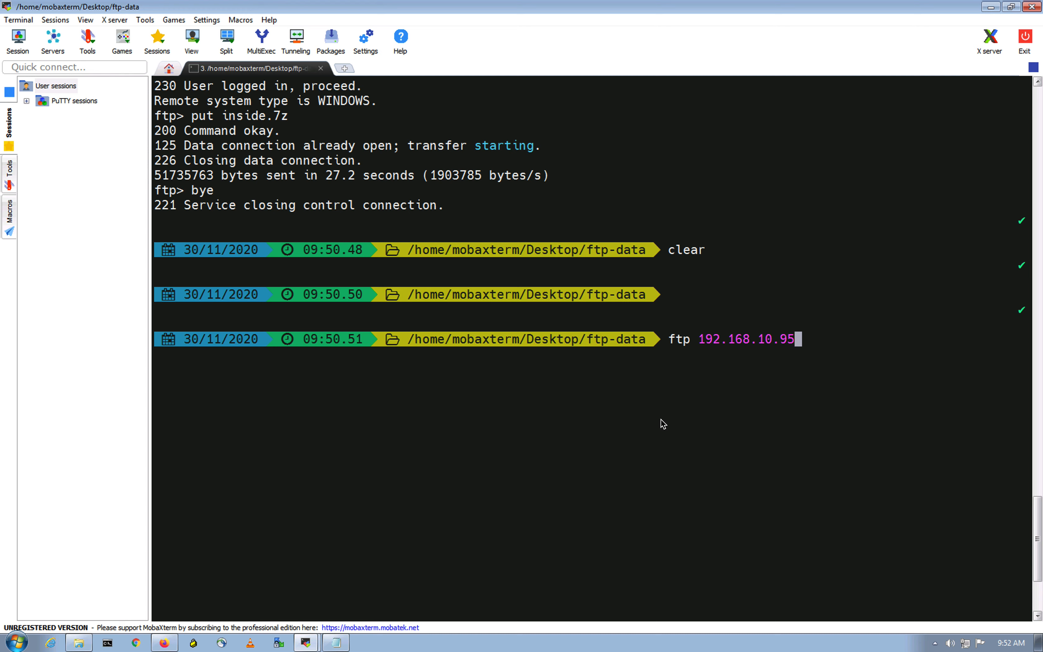
pyautogui.click(695, 390)
pyautogui.press('Return')
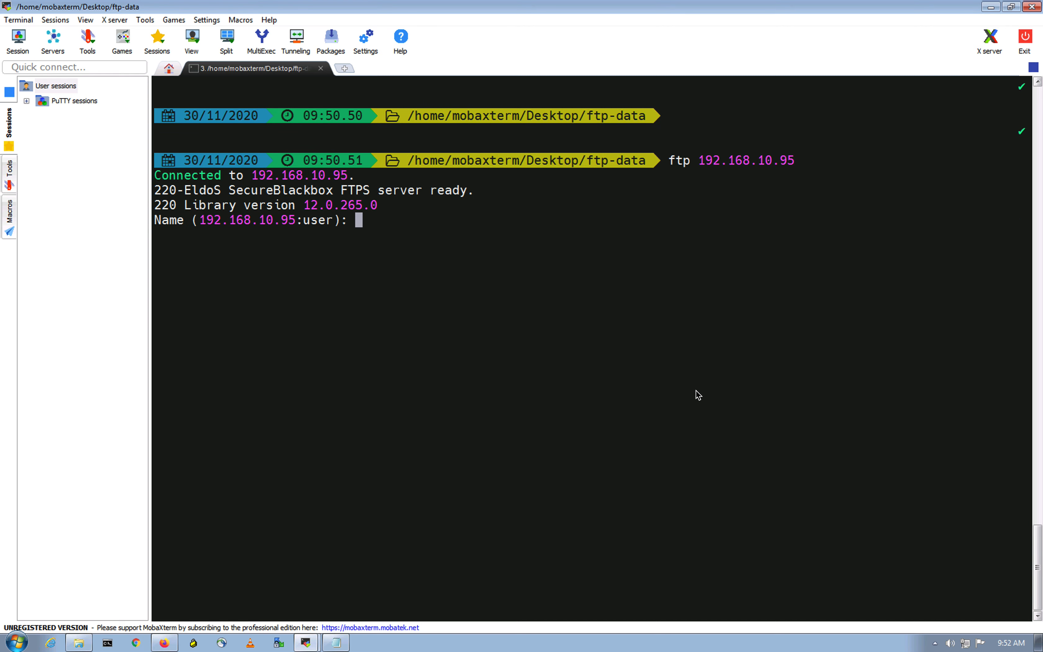
# - Log in to the FTP server as cisco with the account password and allow the connection on the DMZ machine
pyautogui.write('cisco')
pyautogui.press('Return')
pyautogui.press('Return')
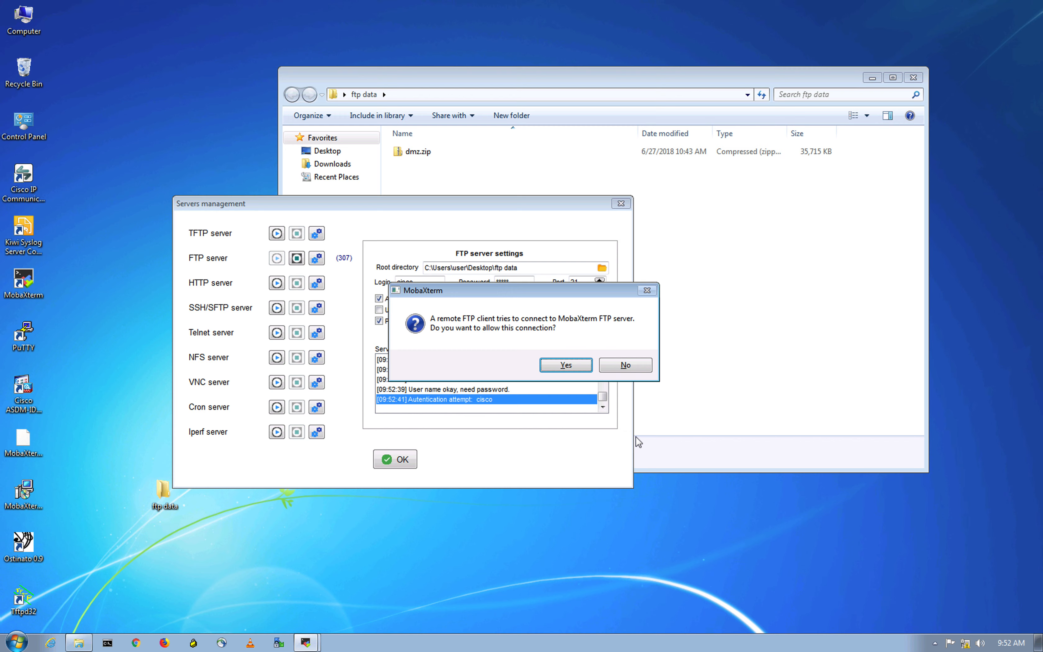
pyautogui.click(560, 364)
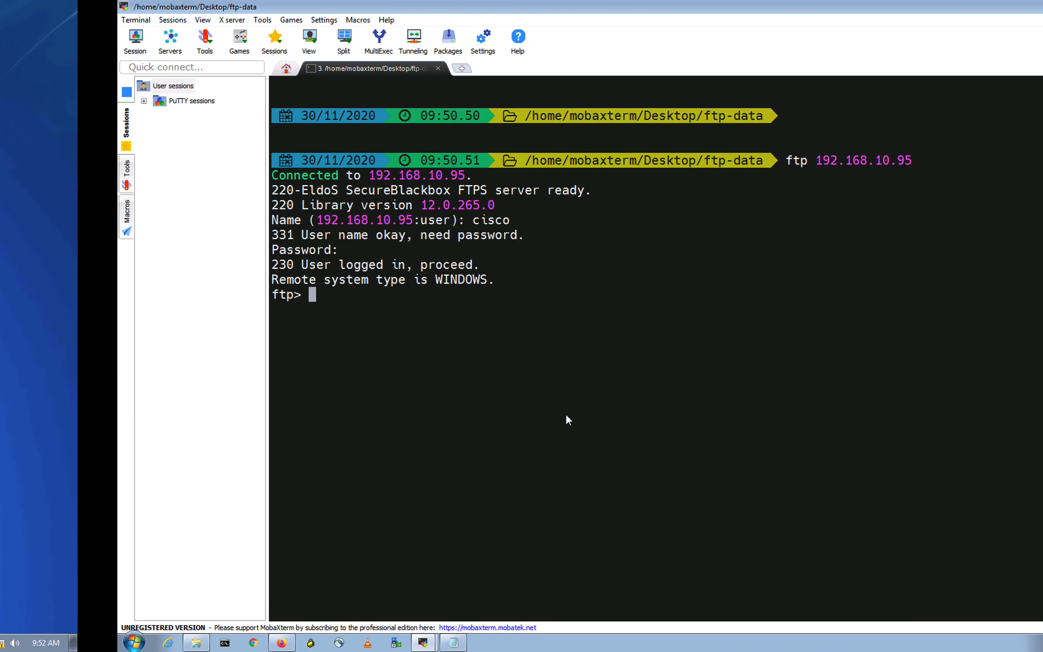
# - Upload inside.7z to the FTP server with put and check the file in the DMZ machine's ftp data folder
pyautogui.write('p')
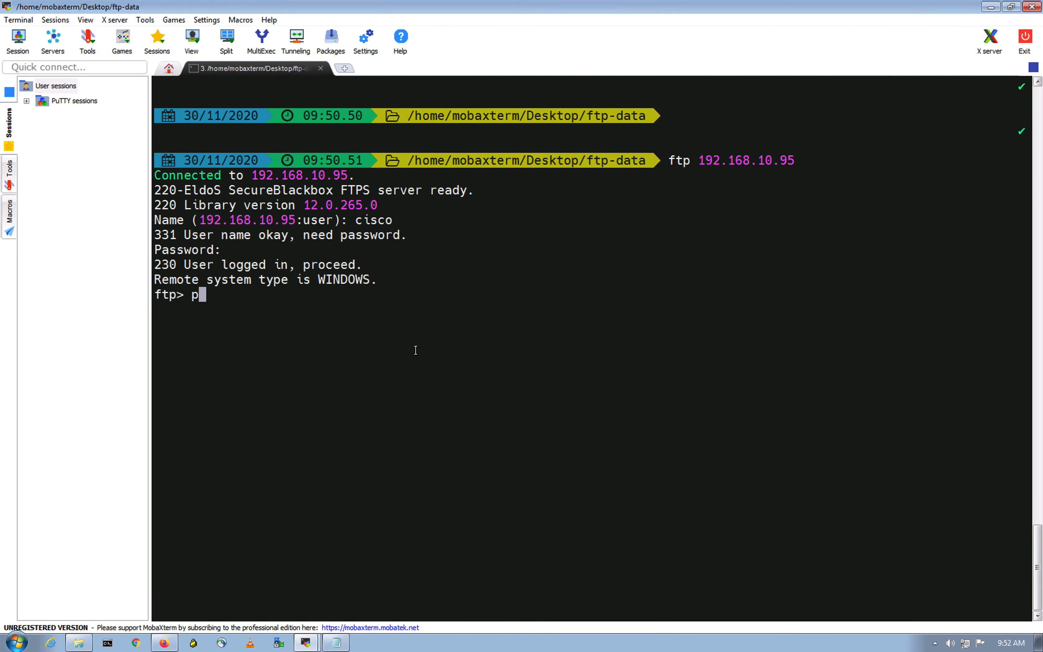
pyautogui.write('ut inside.7z')
pyautogui.press('Return')
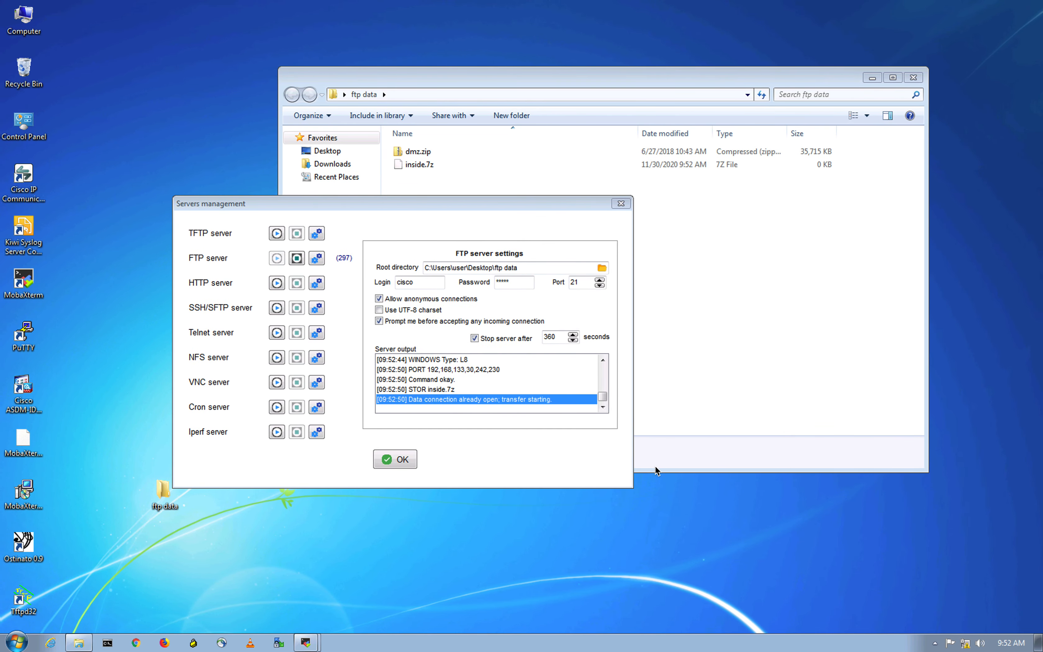
pyautogui.click(683, 275)
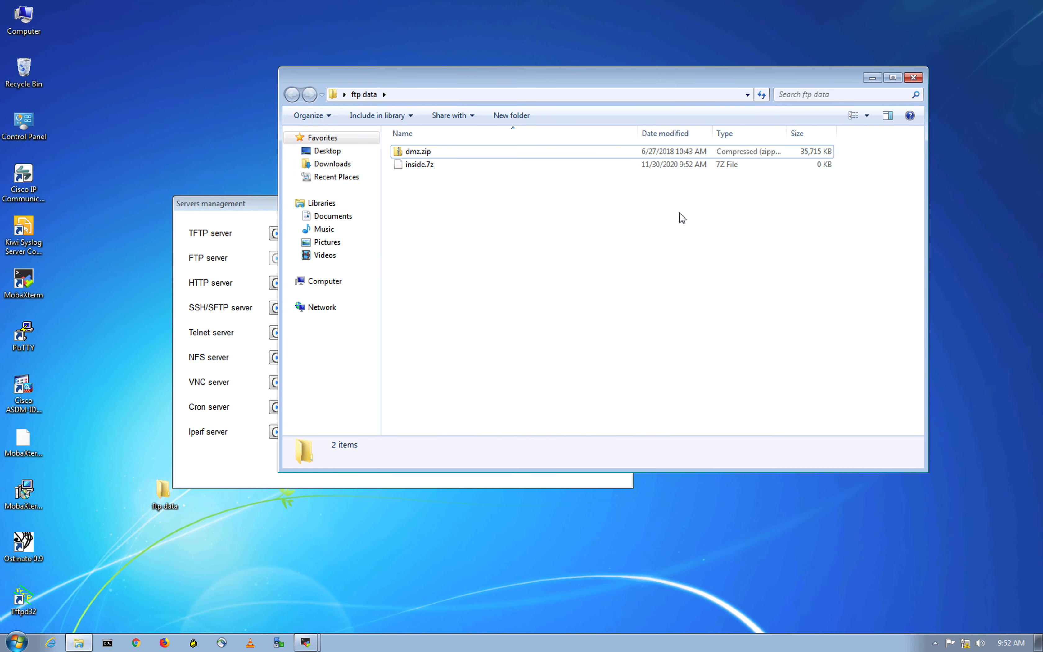
pyautogui.click(643, 165)
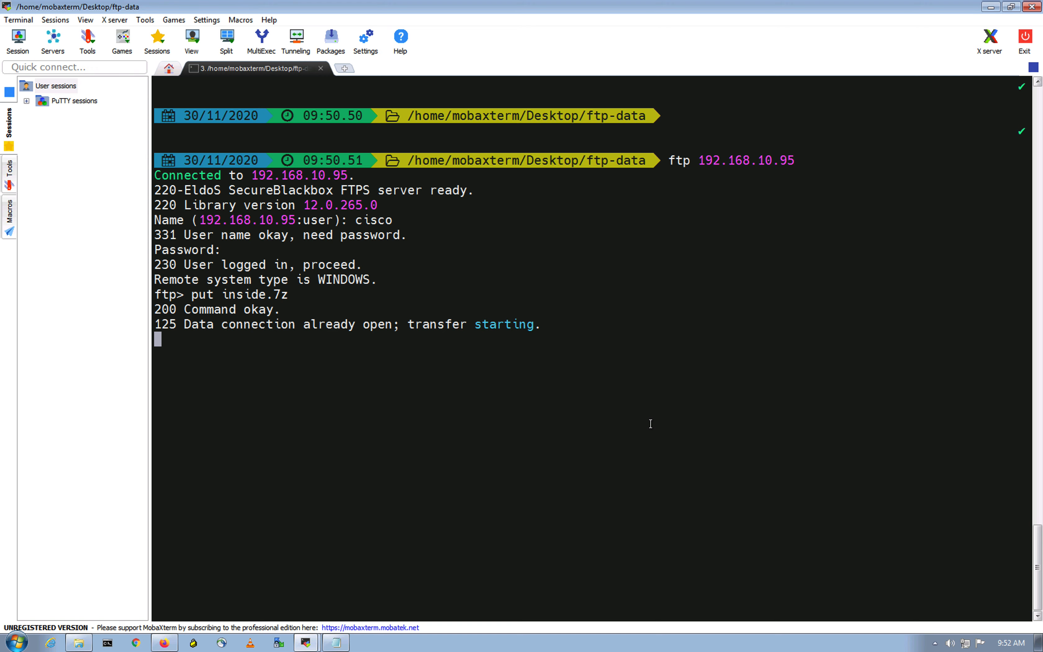
# - Review the earlier put and wget transfers in the terminal history to compare their rates and durations
pyautogui.scroll(10, 649, 424)
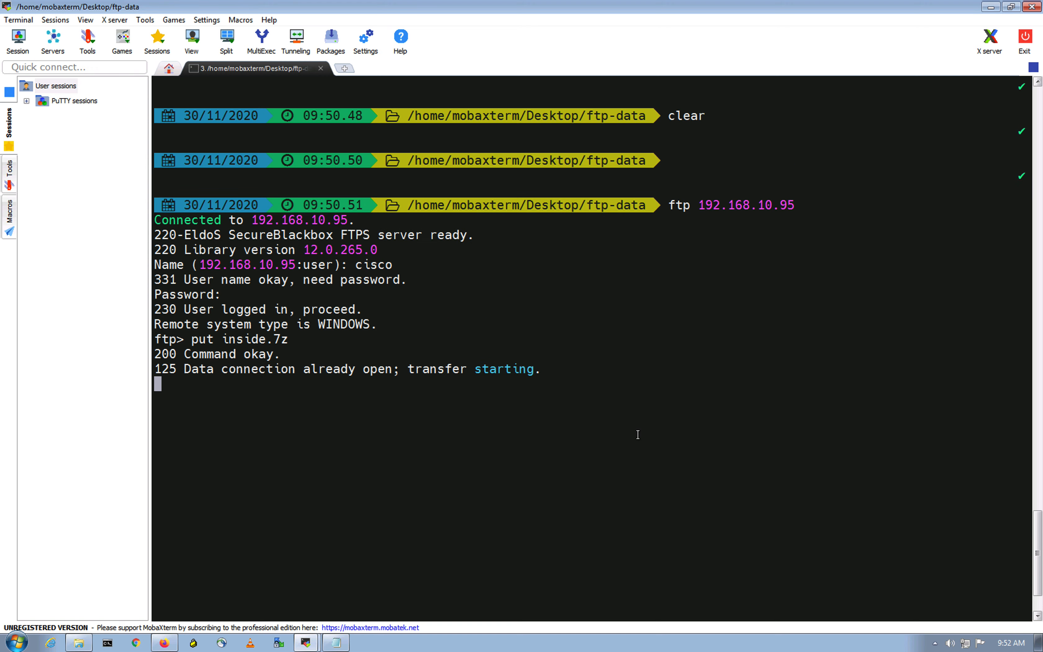
pyautogui.scroll(20, 583, 477)
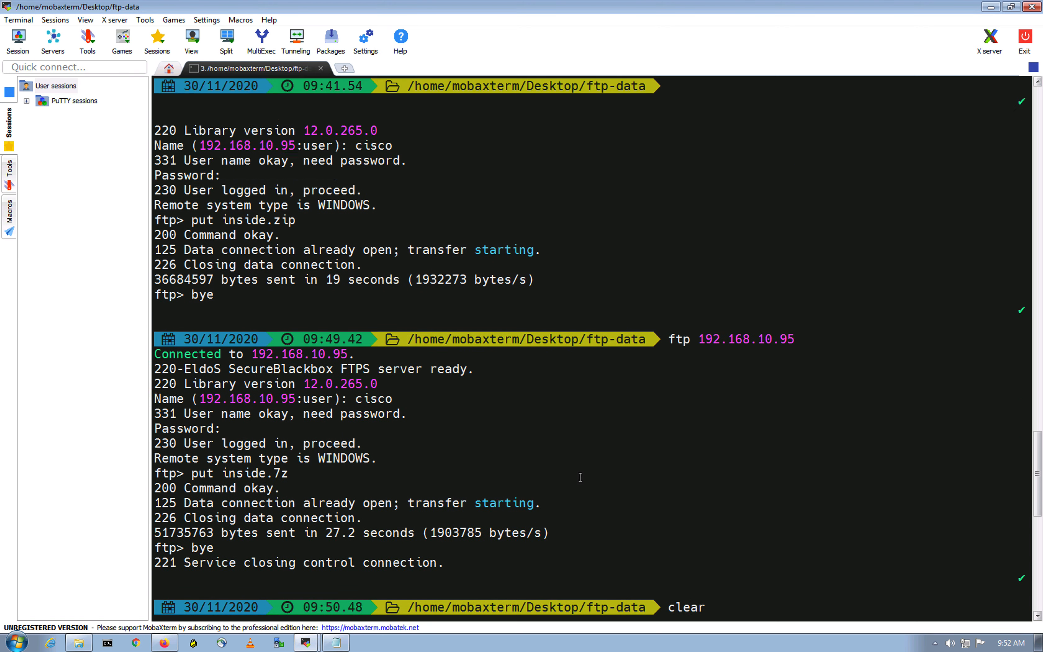
pyautogui.scroll(20, 576, 347)
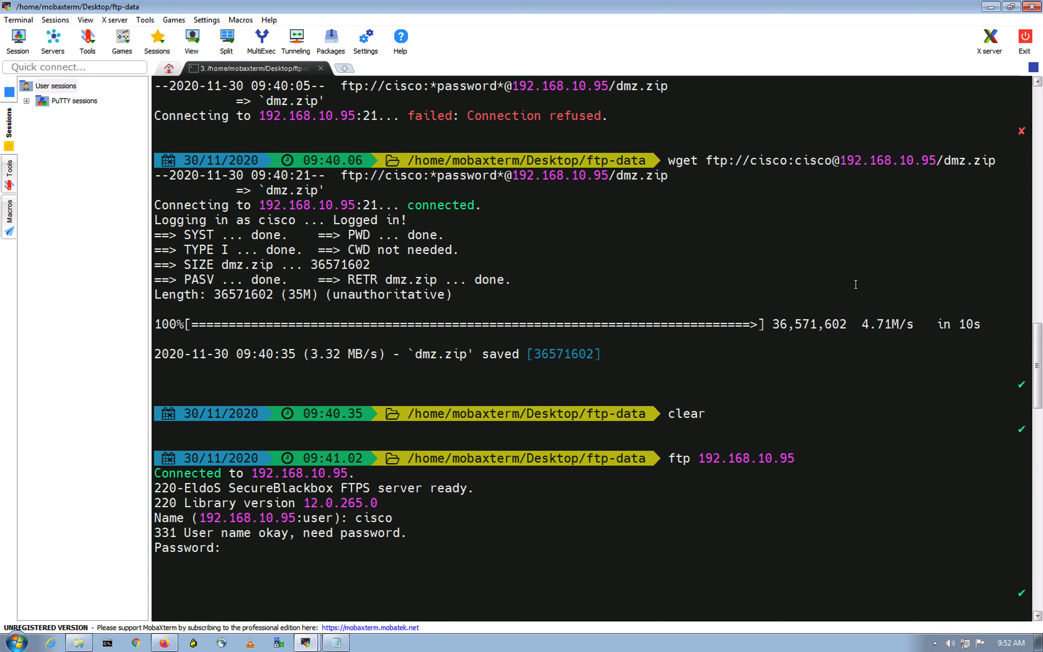
pyautogui.scroll(9, 852, 464)
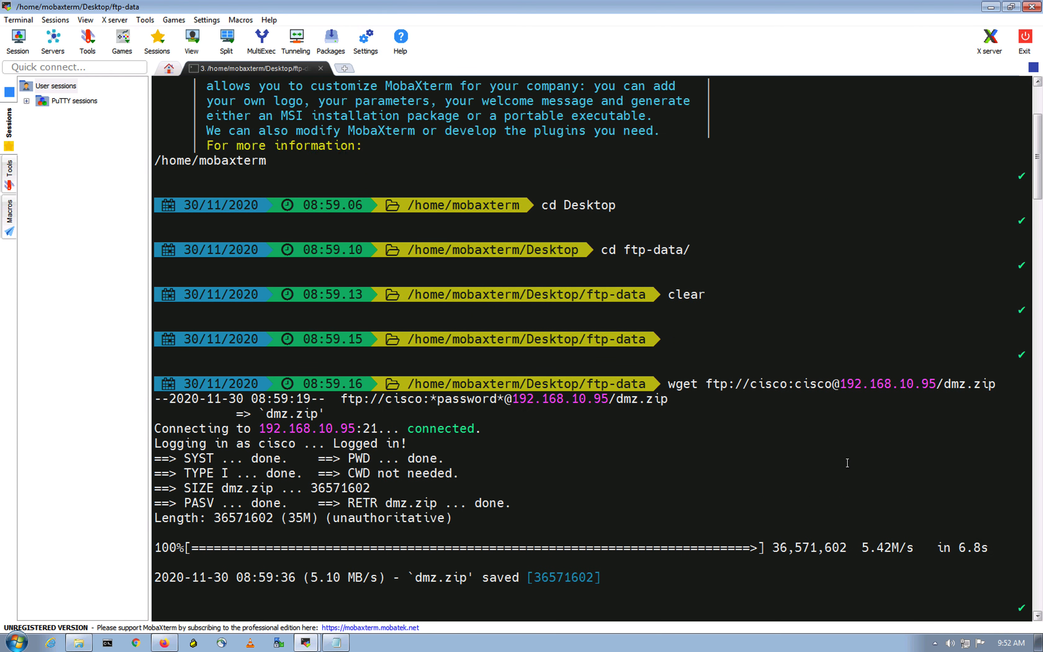
pyautogui.scroll(-10, 847, 464)
pyautogui.scroll(-15, 846, 463)
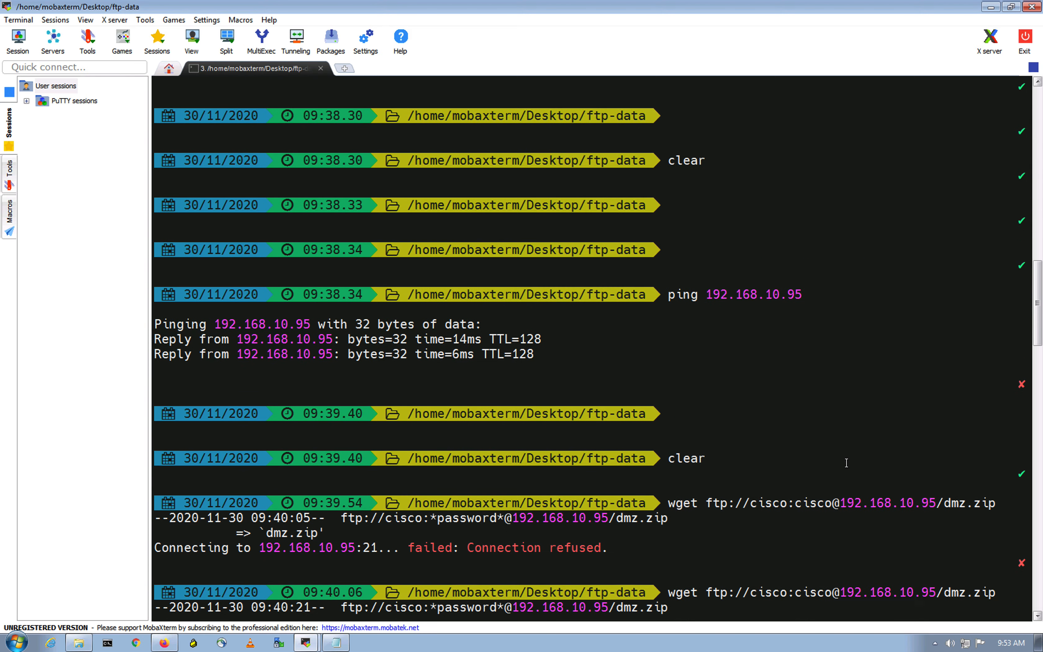
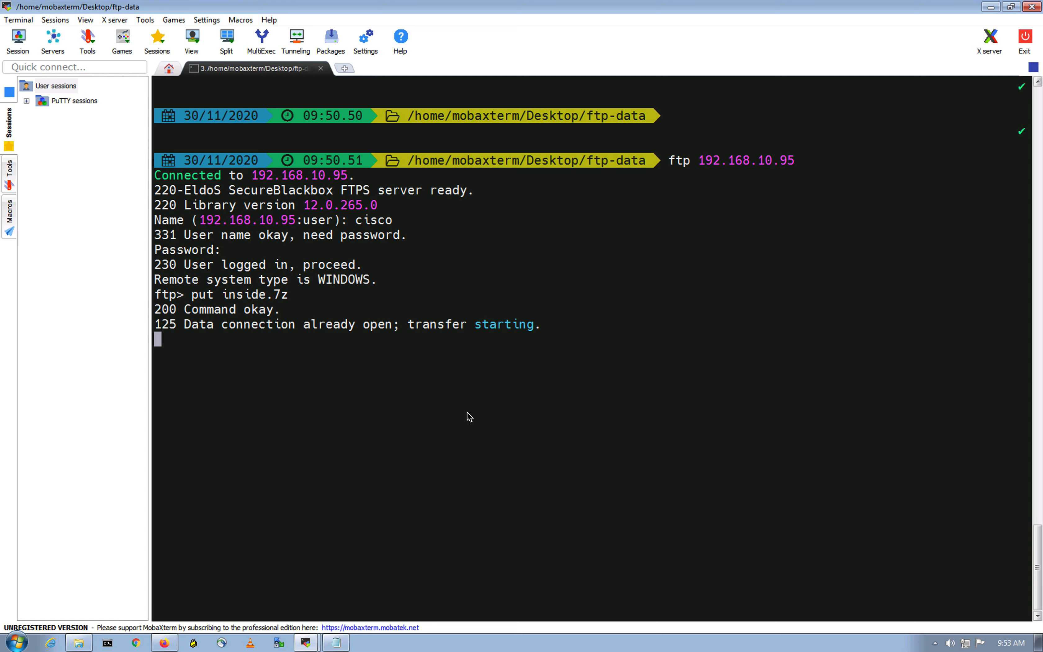
pyautogui.moveTo(465, 339)
pyautogui.mouseDown()
pyautogui.moveTo(444, 355)
pyautogui.moveTo(489, 358)
pyautogui.moveTo(434, 357)
pyautogui.moveTo(464, 360)
pyautogui.mouseUp()
pyautogui.click(457, 370)
pyautogui.click(476, 386)
pyautogui.click(464, 362)
pyautogui.click(466, 374)
pyautogui.click(457, 376)
pyautogui.doubleClick(474, 407)
pyautogui.click(454, 407)
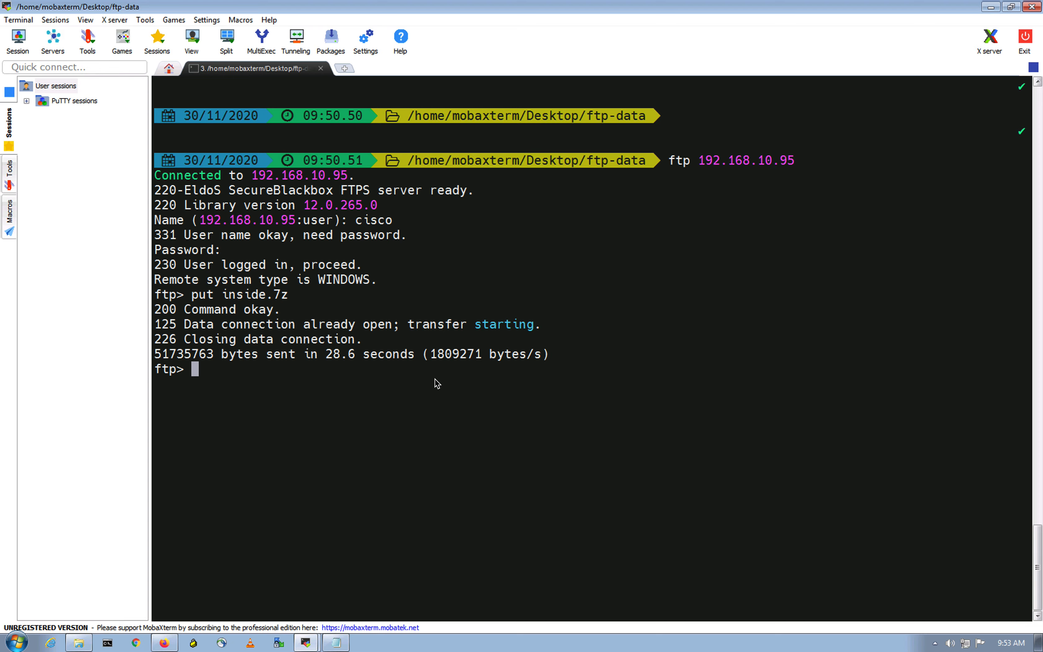
# - Switch to Google Chrome and review the NGFW-Firepower lab topology in EVE
pyautogui.hotkey('ctrl', 'Up')
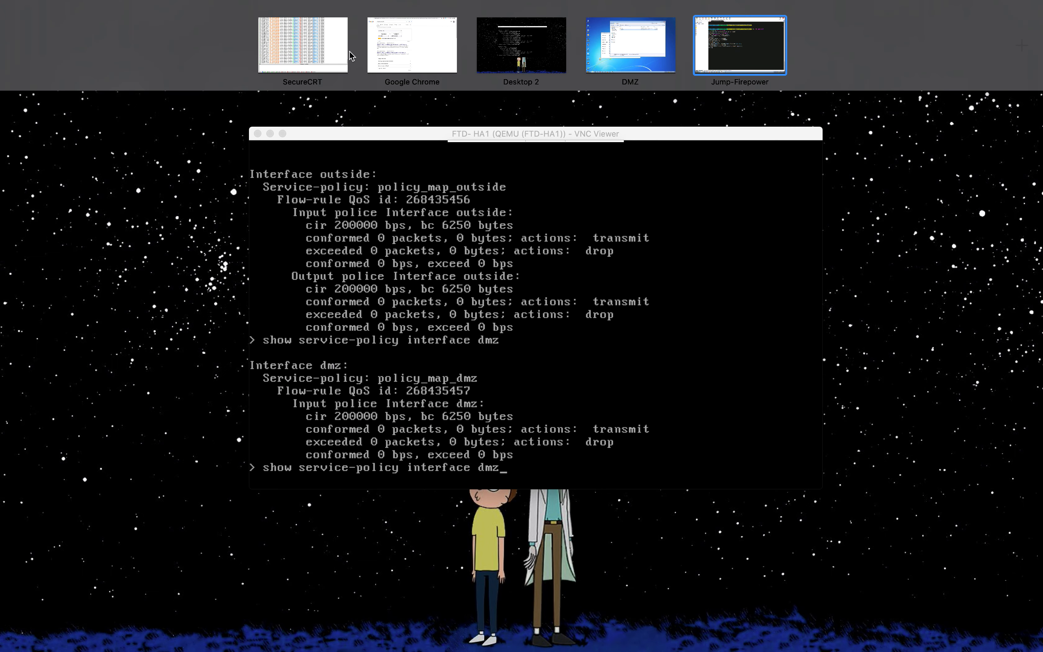
pyautogui.click(409, 48)
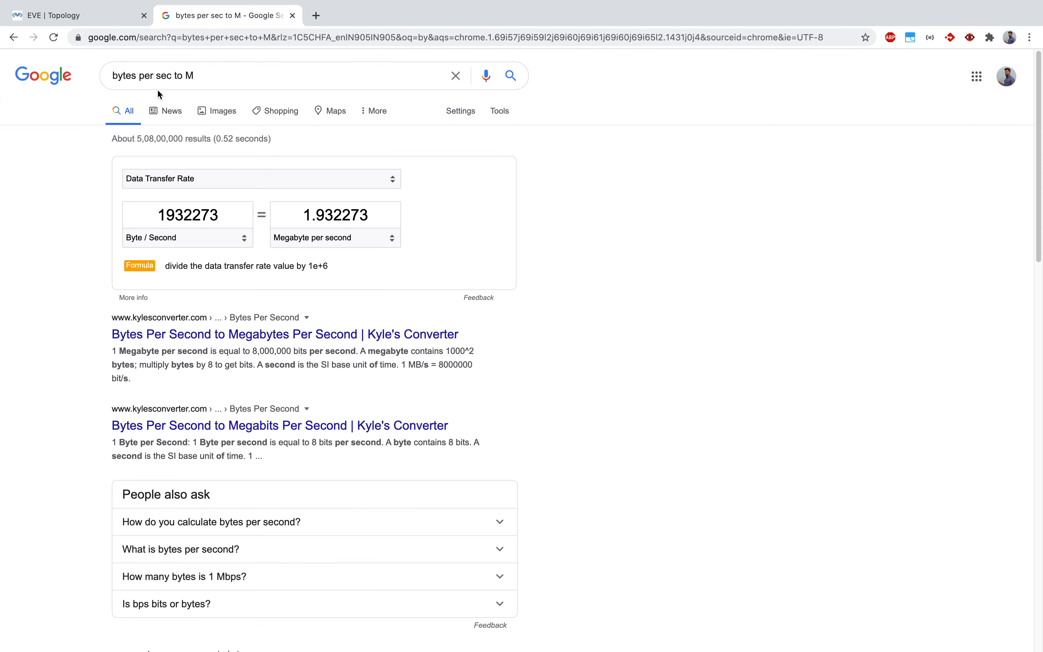
pyautogui.click(73, 17)
pyautogui.click(930, 539)
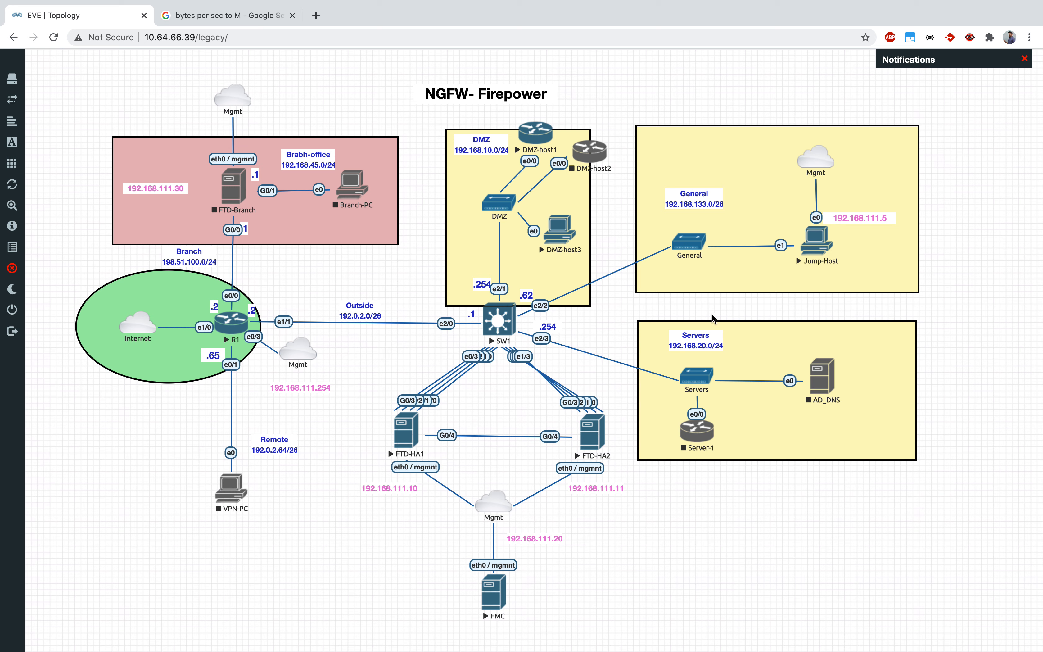
pyautogui.click(766, 514)
pyautogui.click(664, 553)
pyautogui.press('super+Tab')
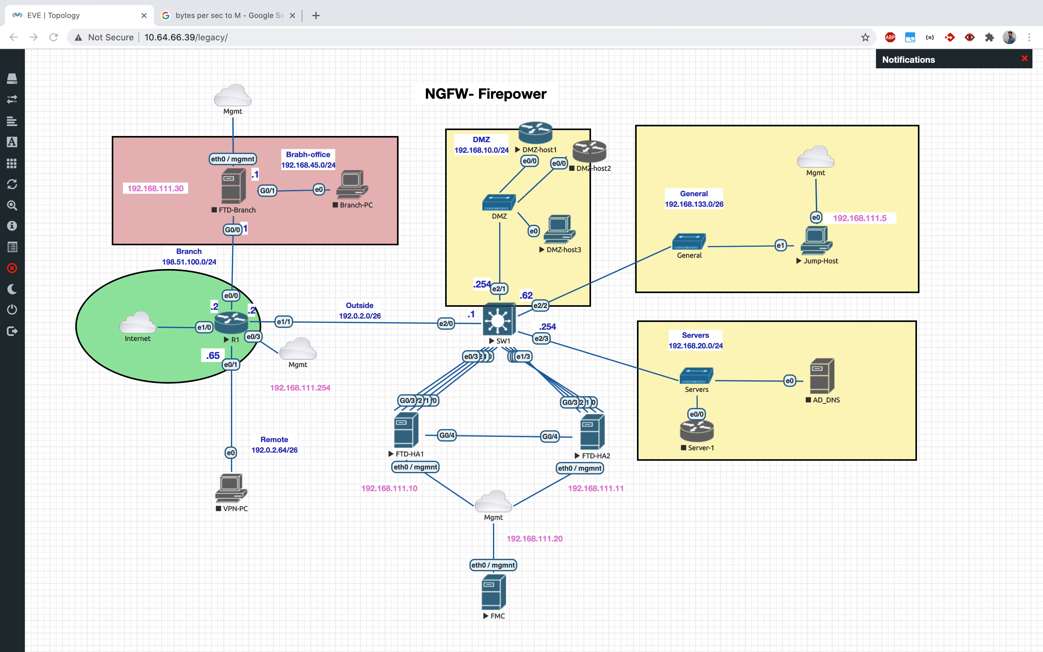